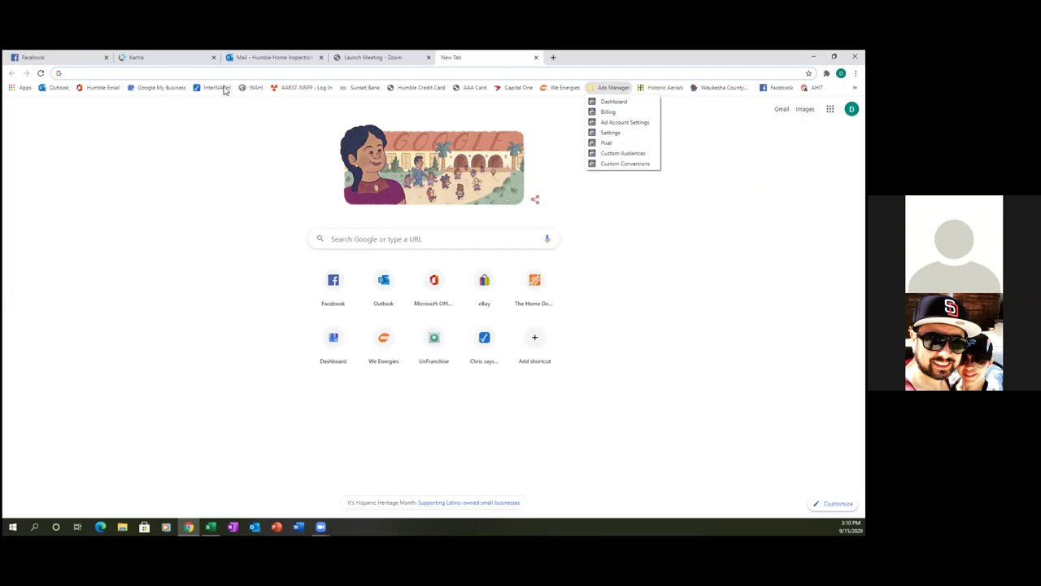
# Step: Switch to Kartra, get the direct page link for the Landing Page and select its URL
pyautogui.click(192, 57)
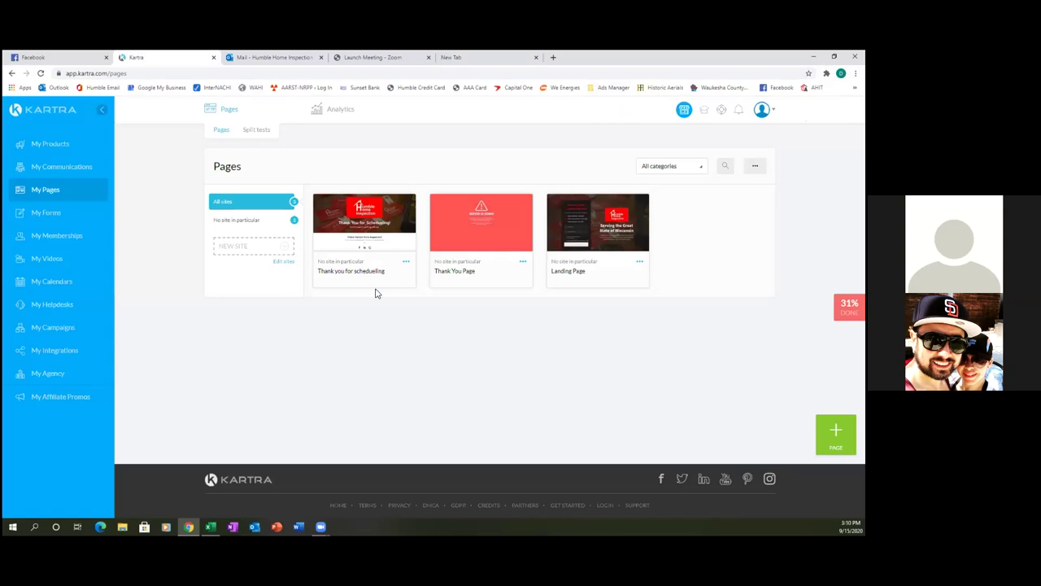
pyautogui.click(406, 265)
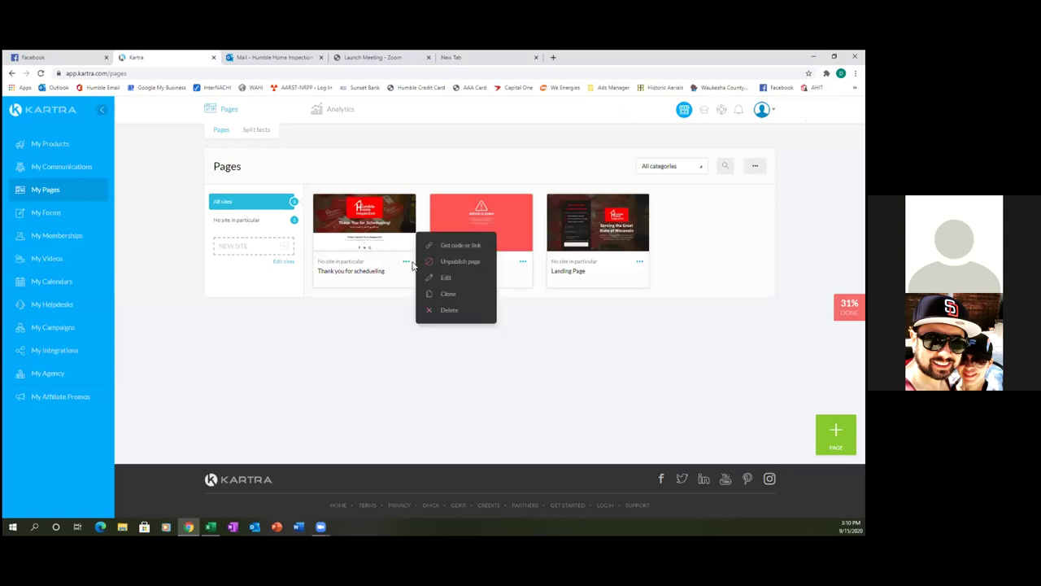
pyautogui.click(639, 263)
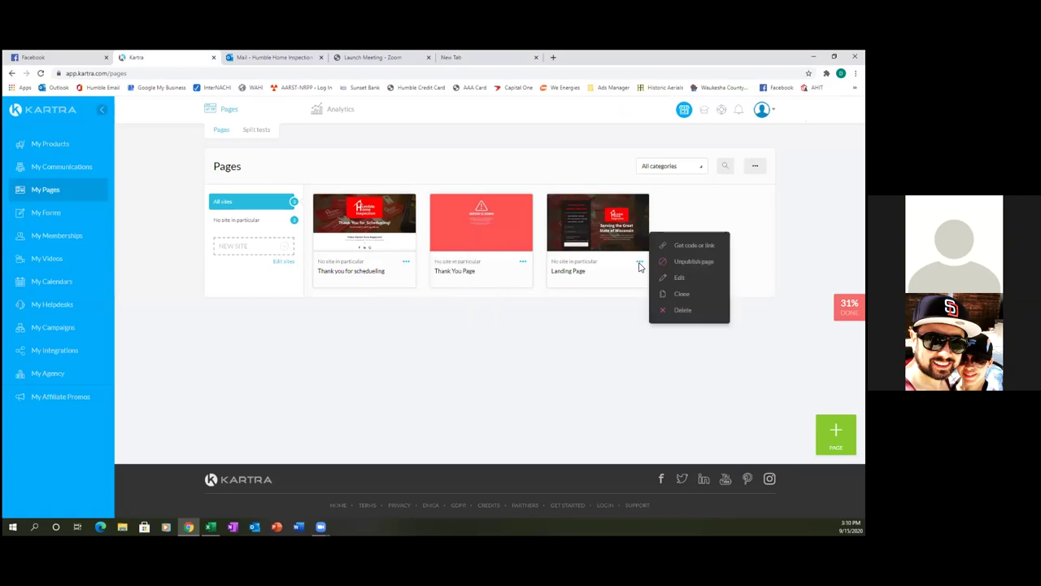
pyautogui.click(700, 249)
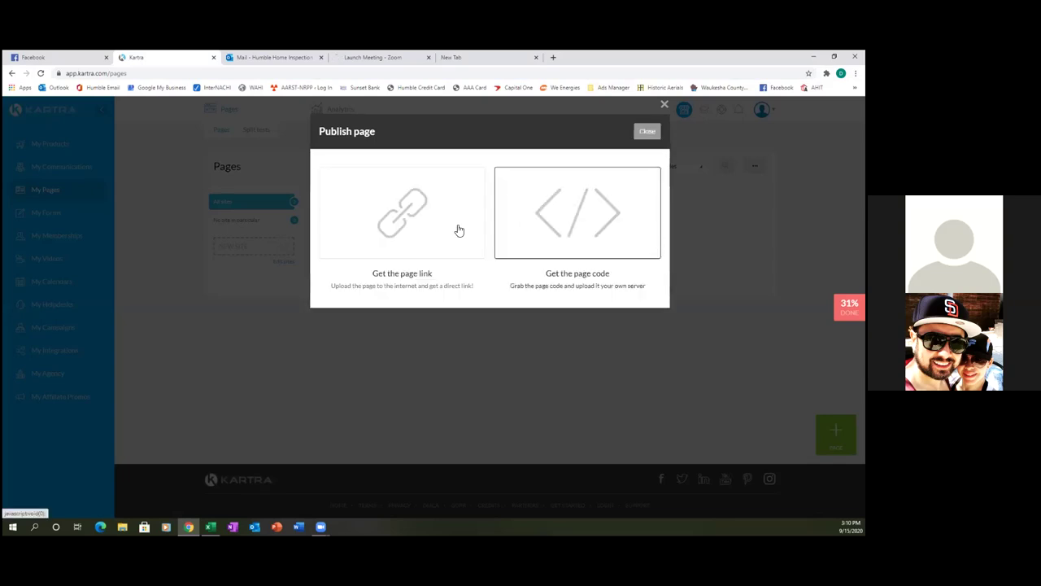
pyautogui.click(415, 225)
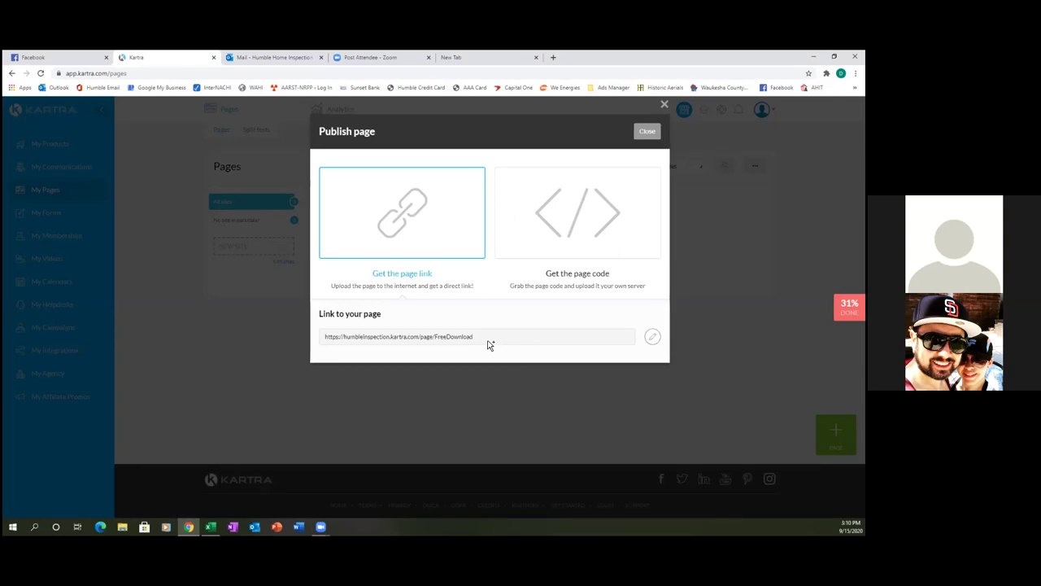
pyautogui.click(487, 341)
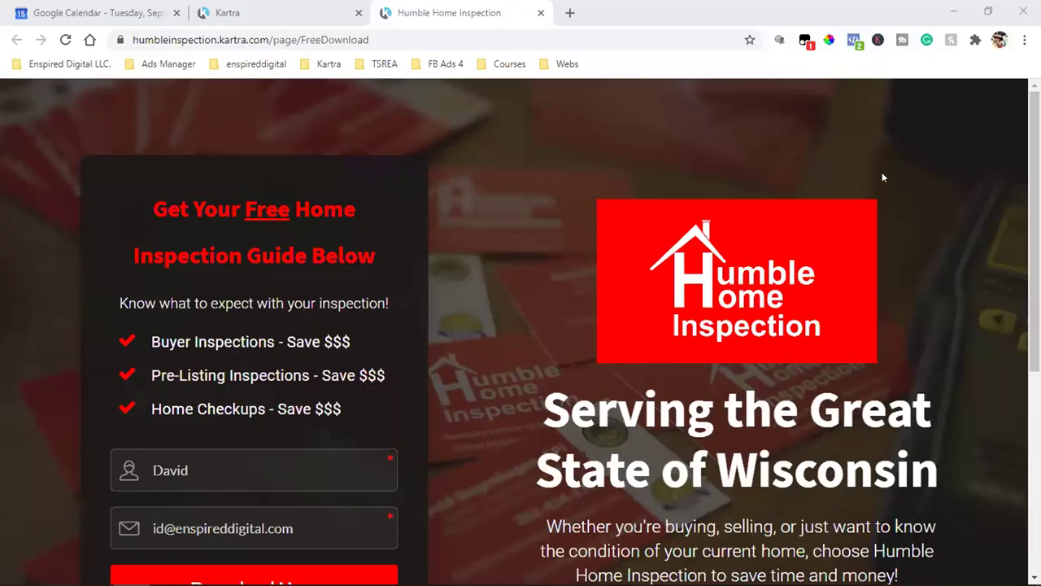
# Step: Examine the FreeDownload landing page's headline, benefit list, opt-in form and company text
pyautogui.scroll(-4, 916, 267)
pyautogui.scroll(4, 915, 267)
pyautogui.scroll(-4, 915, 267)
pyautogui.scroll(4, 915, 266)
pyautogui.scroll(-1, 915, 267)
pyautogui.scroll(-2, 916, 267)
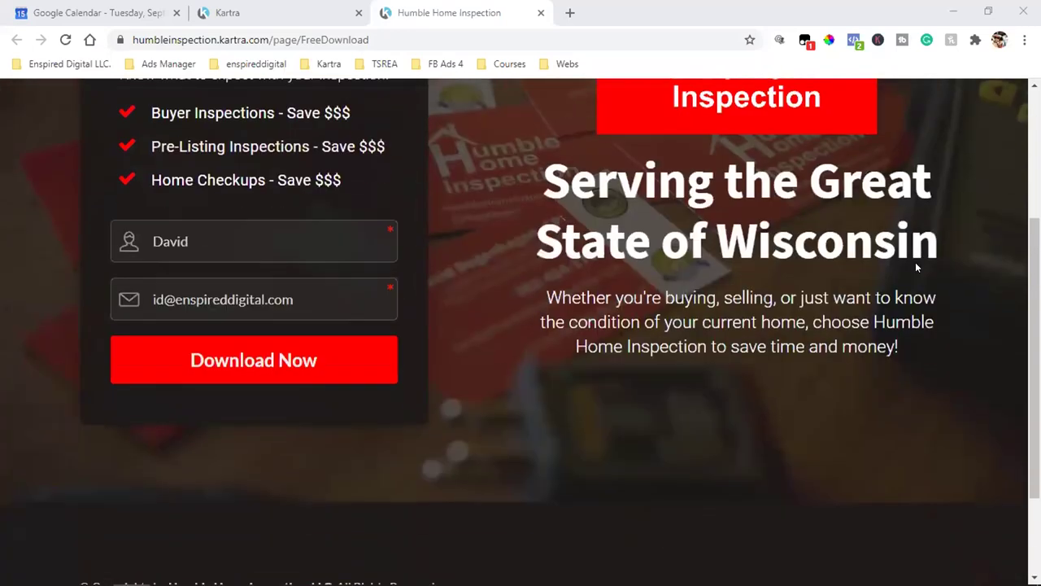
pyautogui.scroll(3, 951, 370)
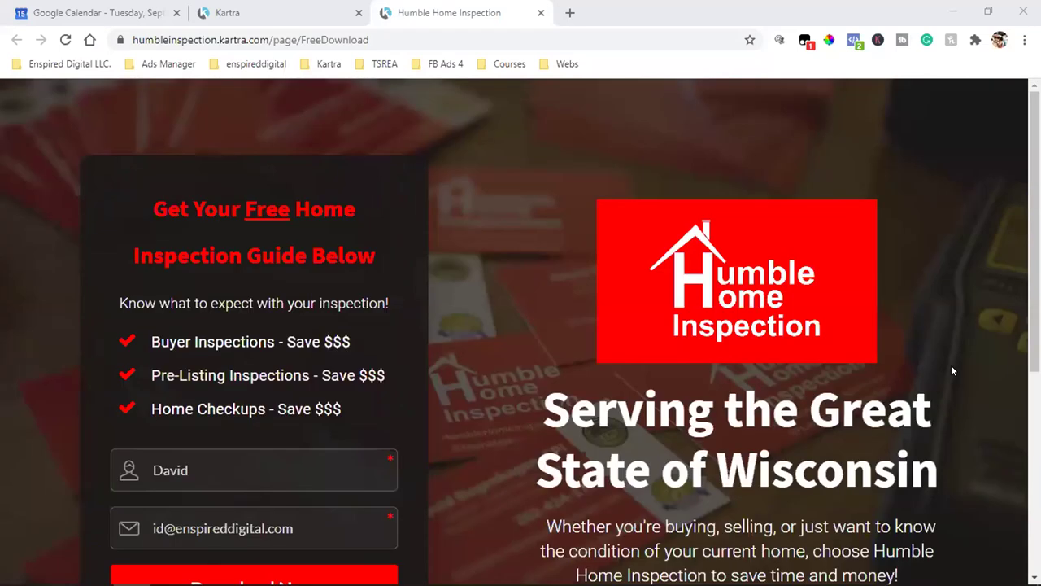
pyautogui.scroll(-1, 951, 370)
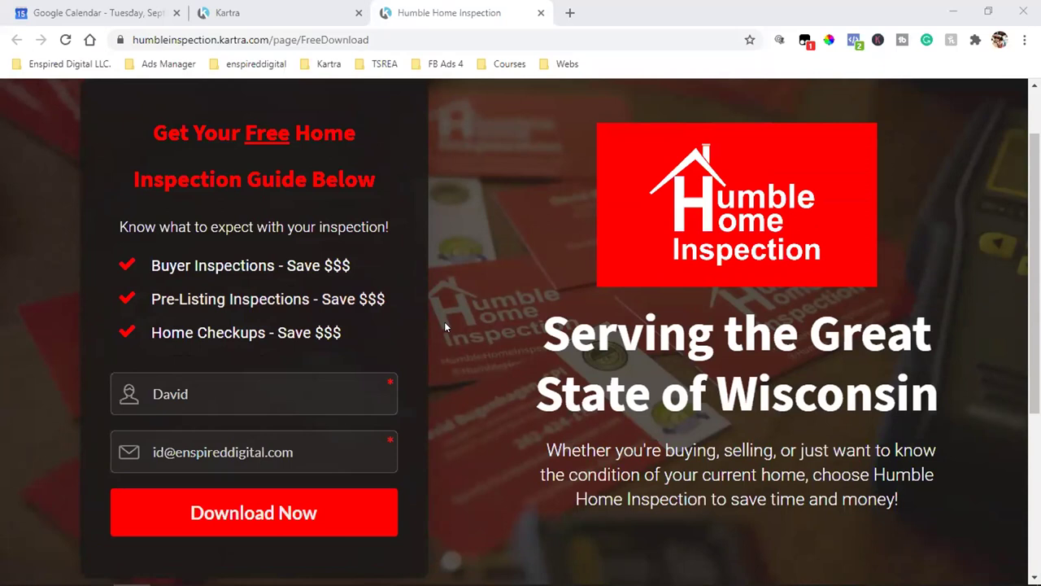
# Step: Check the landing page's tracking pixel and its events with Facebook Pixel Helper
pyautogui.scroll(1, 833, 299)
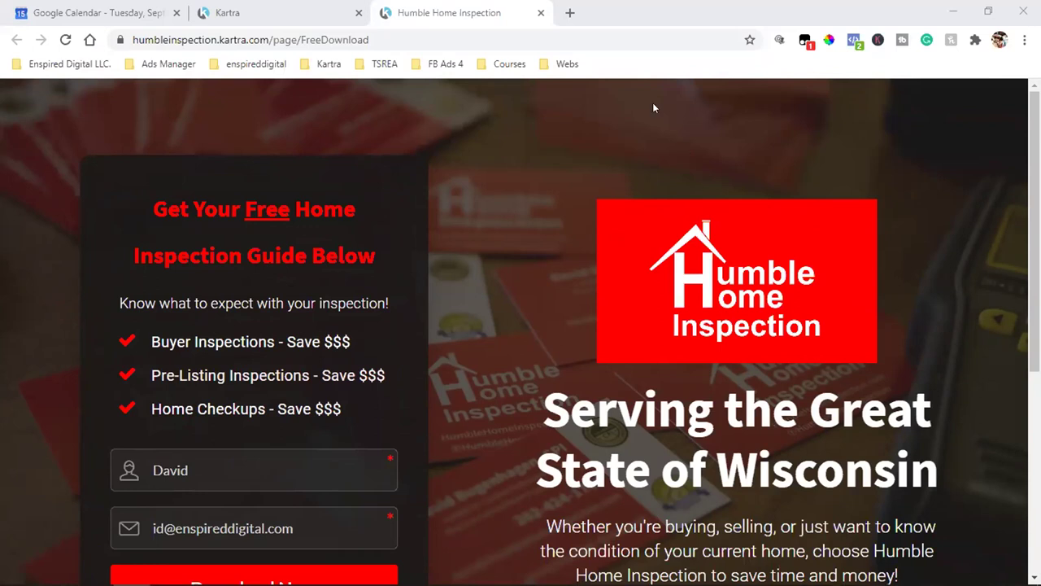
pyautogui.click(853, 41)
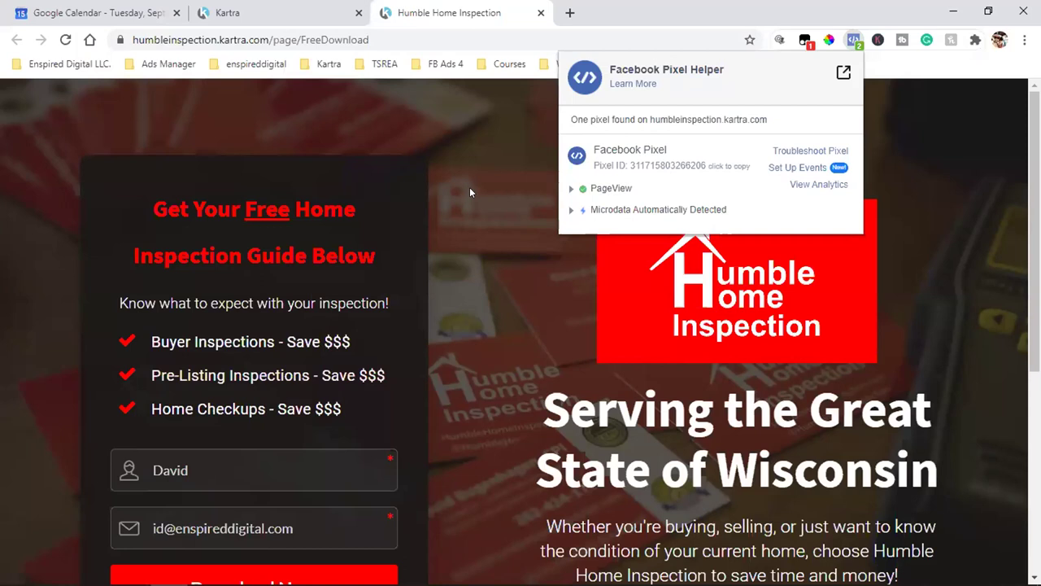
pyautogui.click(470, 335)
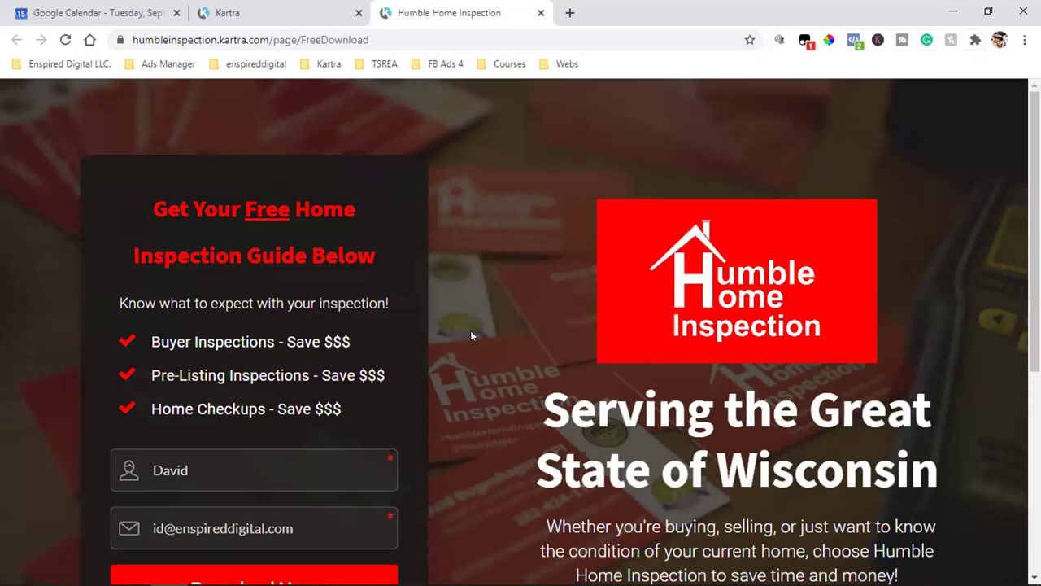
# Step: Examine the landing page's footer, including the About Us, Contact Us and social media links, and compare it with the main content
pyautogui.scroll(-4, 541, 353)
pyautogui.scroll(-1, 556, 323)
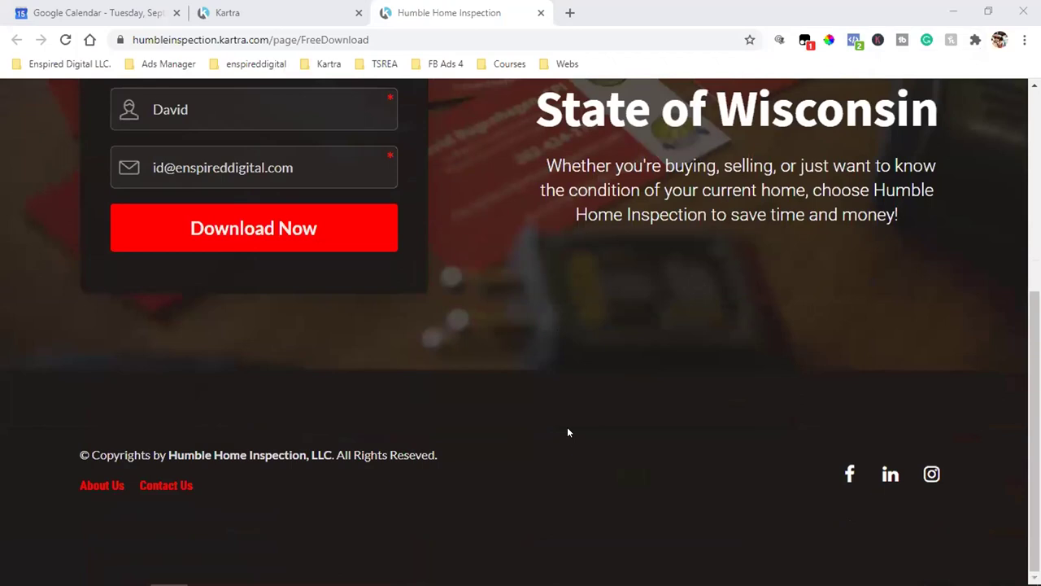
pyautogui.scroll(4, 476, 413)
pyautogui.scroll(-4, 476, 413)
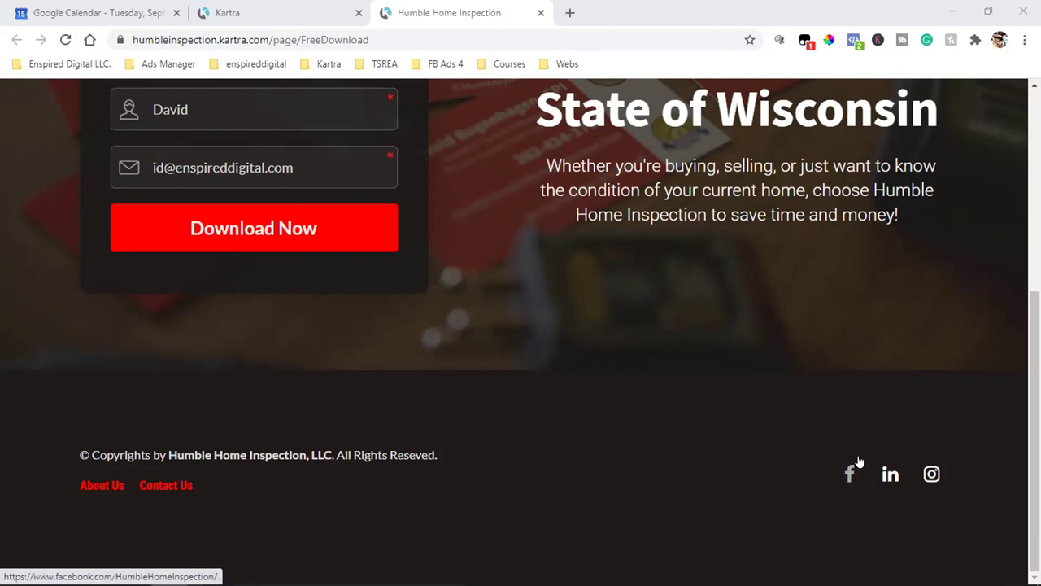
pyautogui.scroll(5, 625, 442)
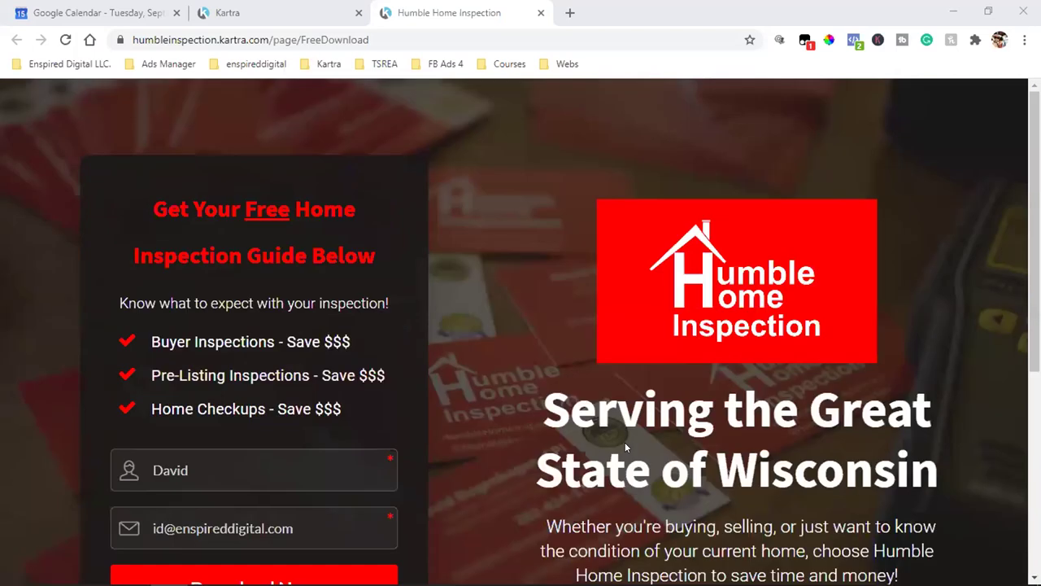
pyautogui.scroll(-2, 261, 493)
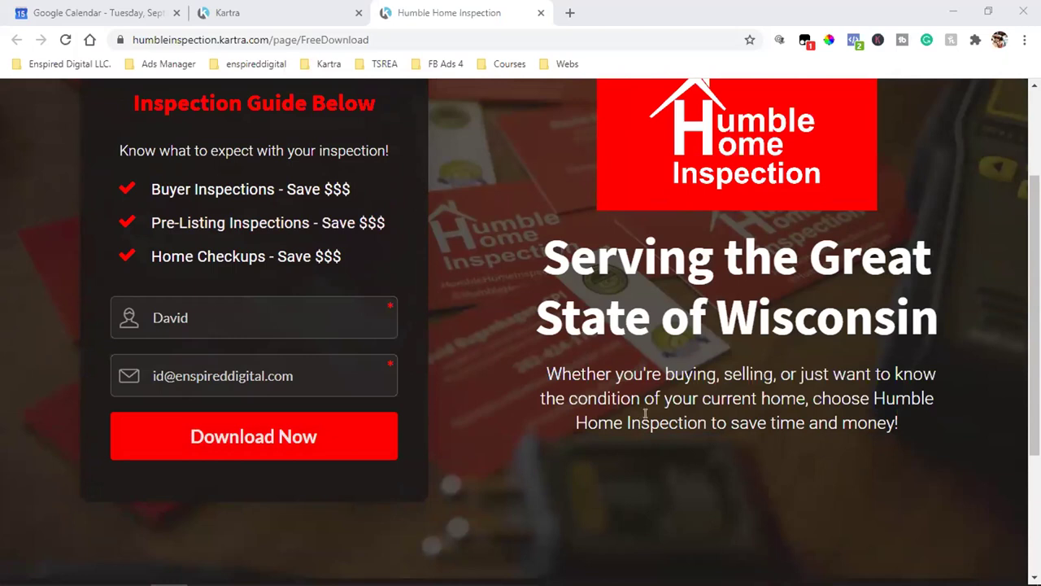
pyautogui.scroll(-3, 648, 419)
pyautogui.scroll(5, 646, 415)
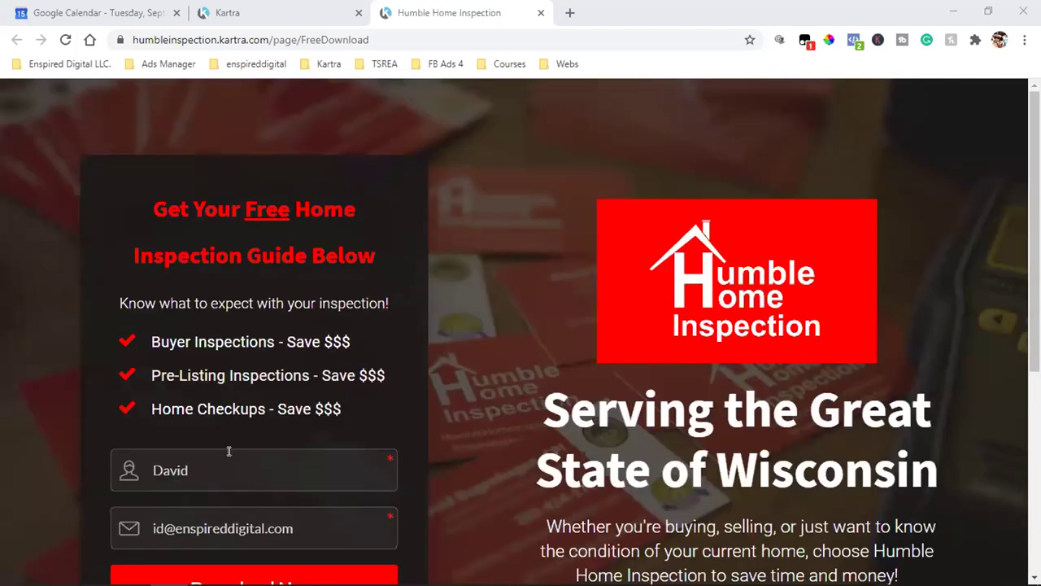
# Step: Submit the prefilled Download Now form and look over the resulting thank-you page's video and Schedule An Inspection section
pyautogui.scroll(-2, 249, 425)
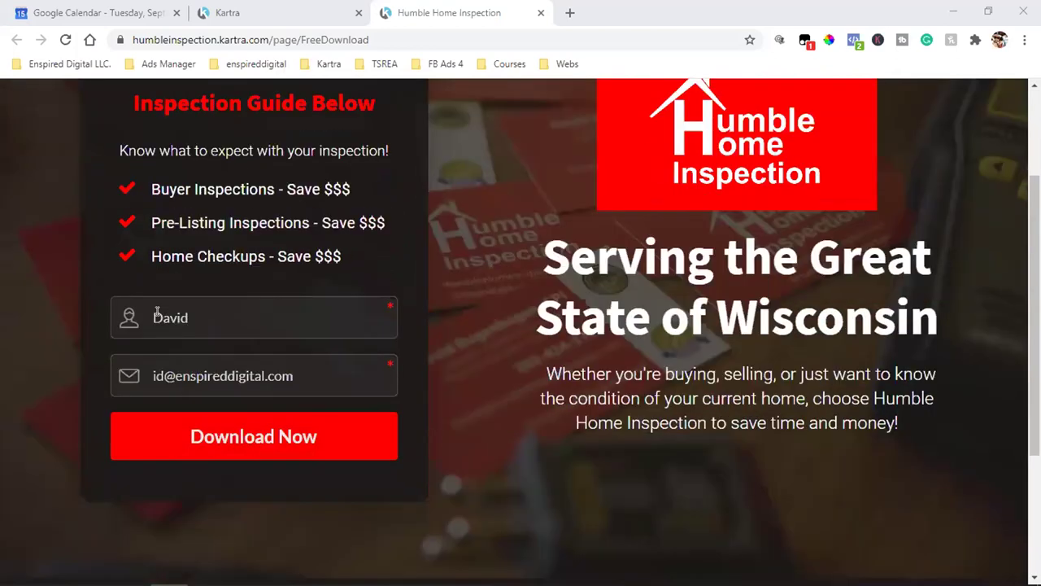
pyautogui.click(249, 438)
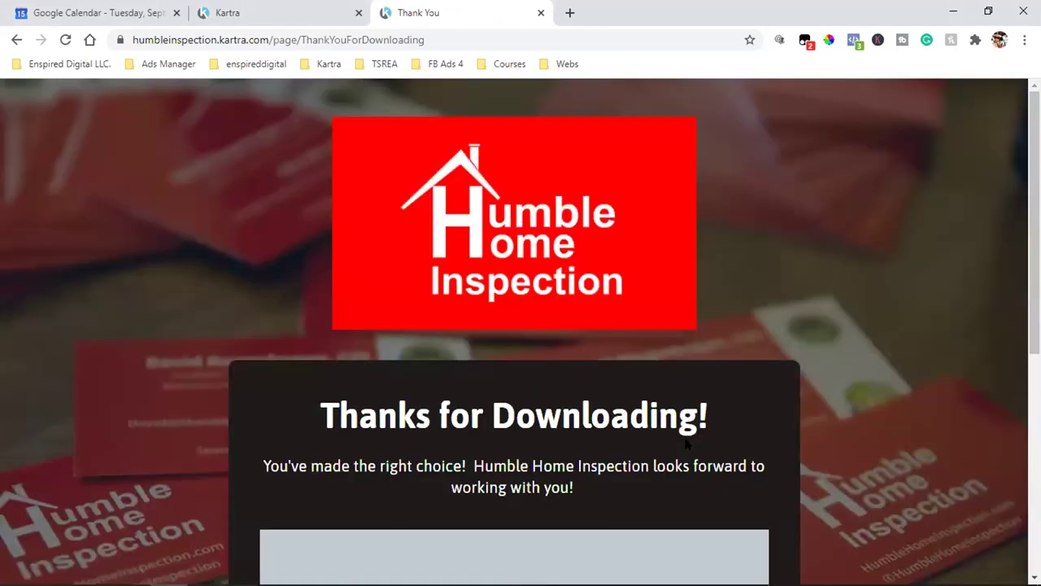
pyautogui.scroll(-4, 737, 420)
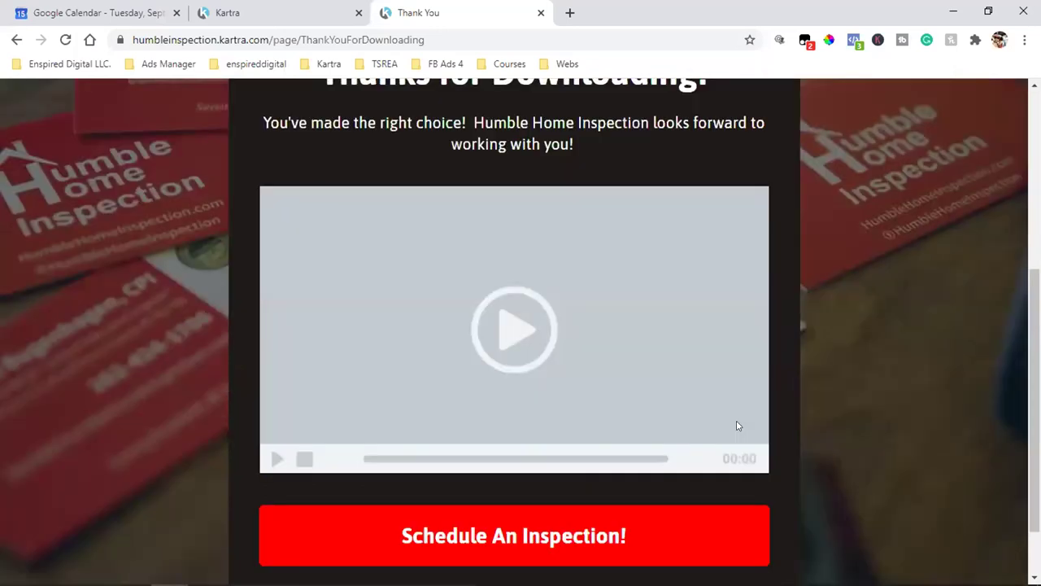
pyautogui.scroll(-1, 725, 453)
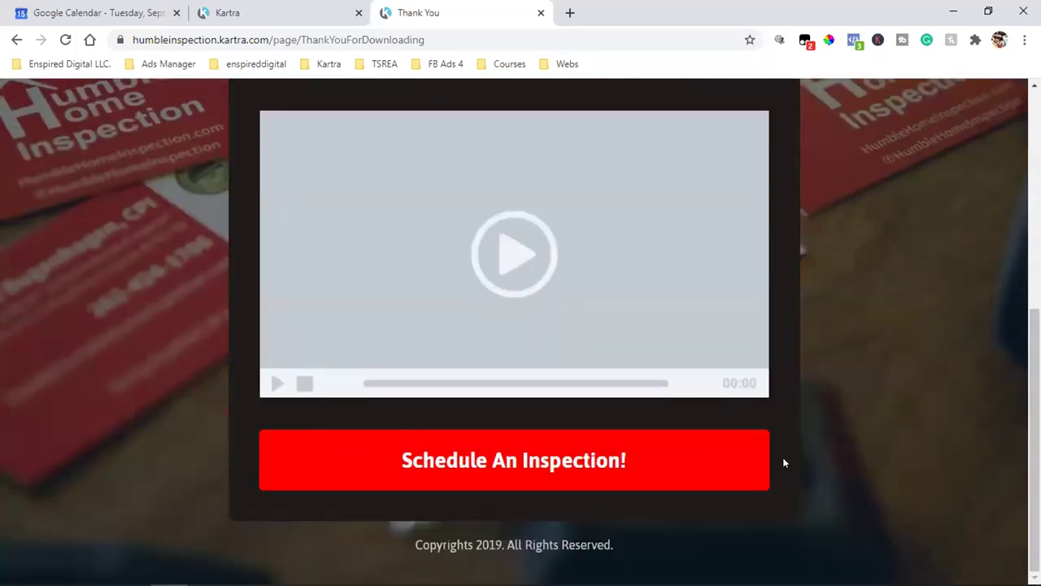
pyautogui.scroll(1, 786, 461)
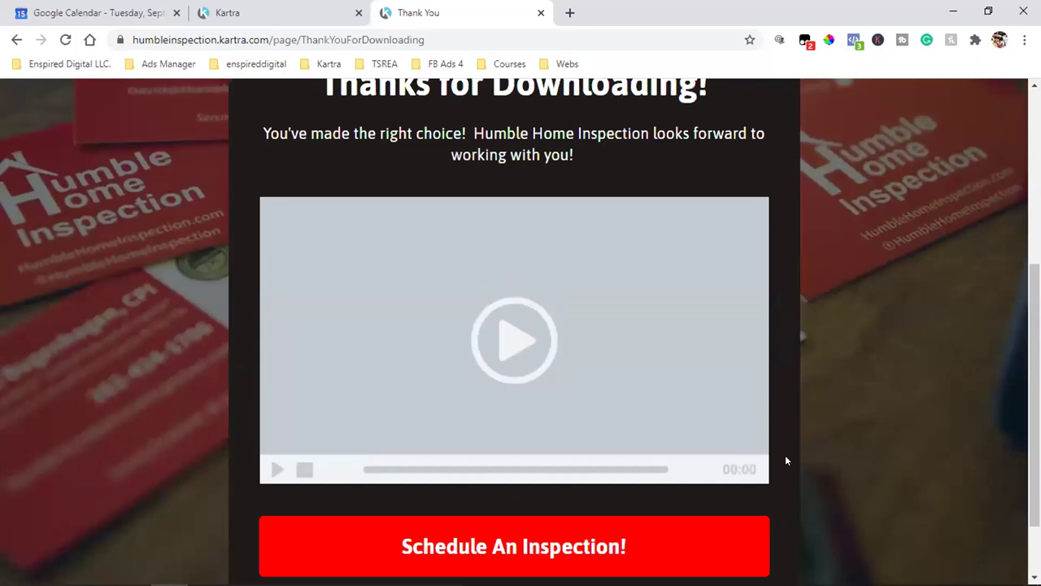
# Step: Check the thank-you page's pixel events with Facebook Pixel Helper and review the page's video and scheduling section
pyautogui.click(855, 40)
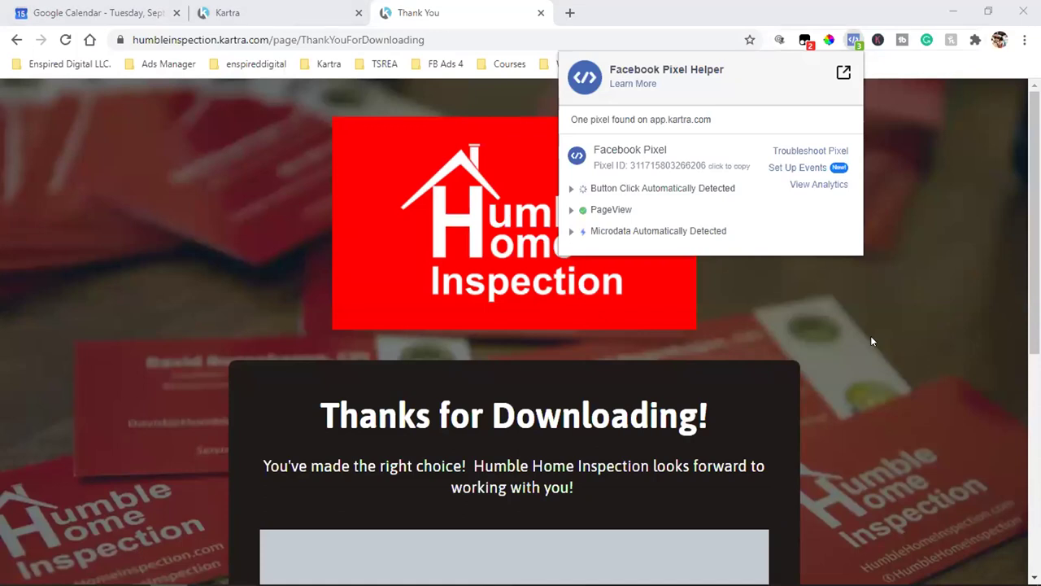
pyautogui.click(763, 189)
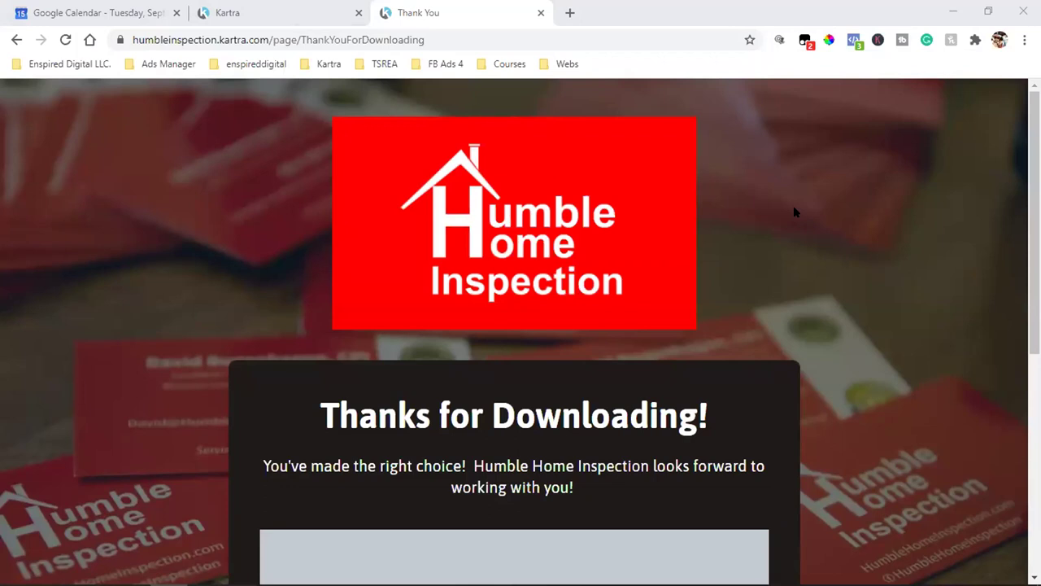
pyautogui.click(805, 187)
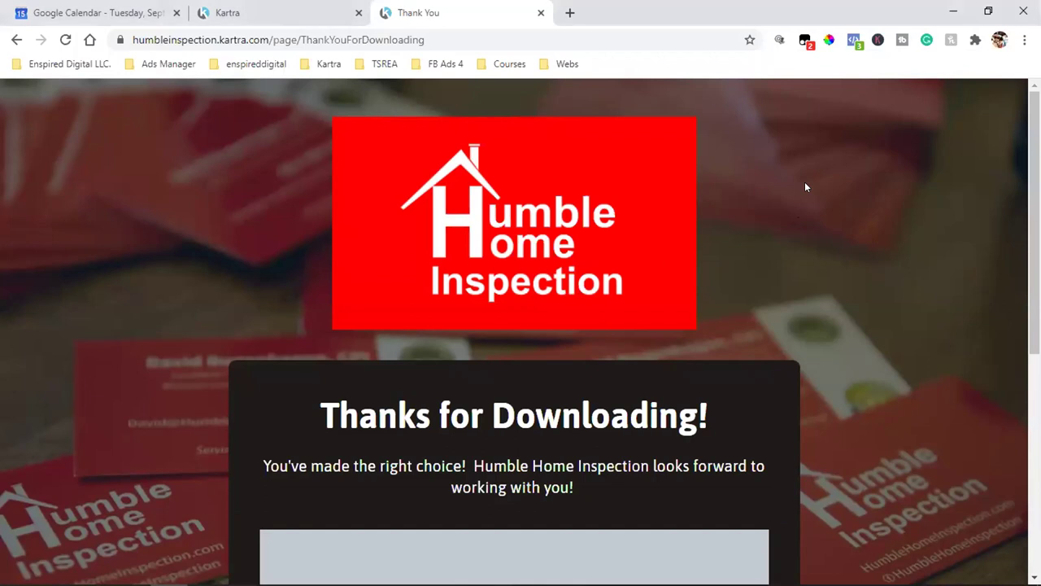
pyautogui.scroll(-5, 867, 229)
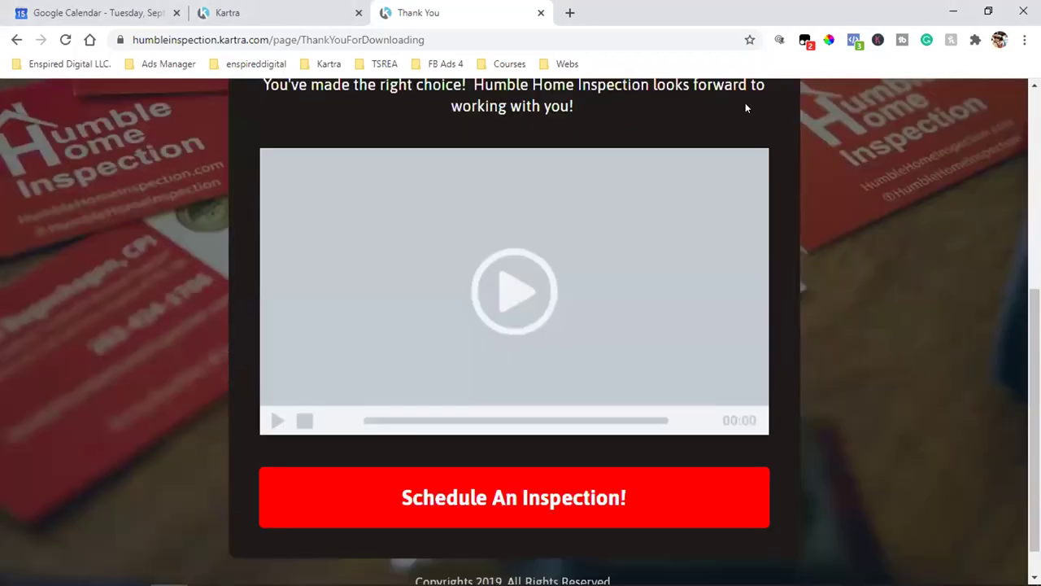
pyautogui.scroll(-1, 745, 107)
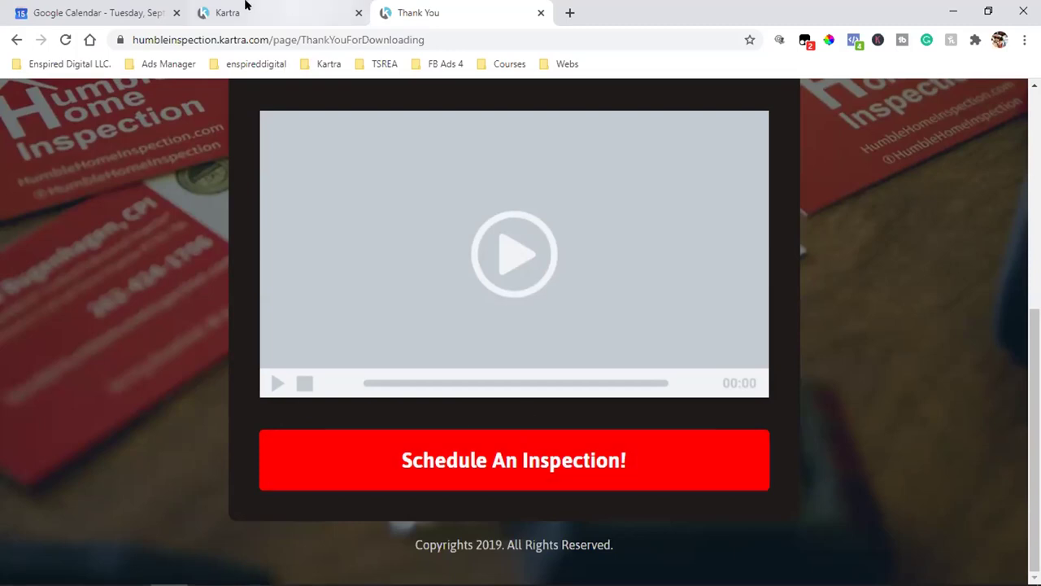
pyautogui.click(105, 10)
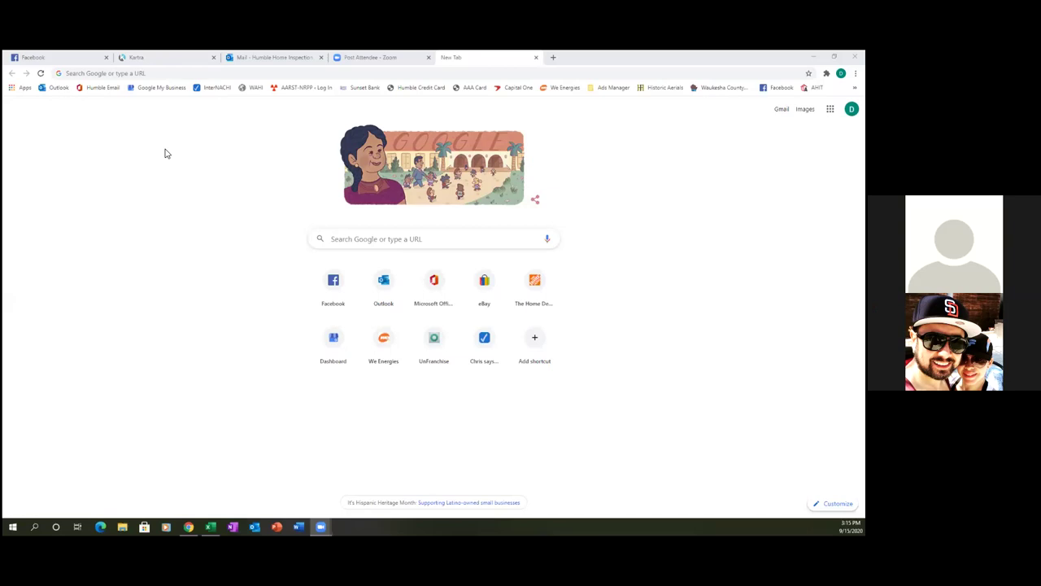
# Step: Return to Kartra, dismiss the page link dialog and open the Thank You Page in the page editor
pyautogui.click(157, 62)
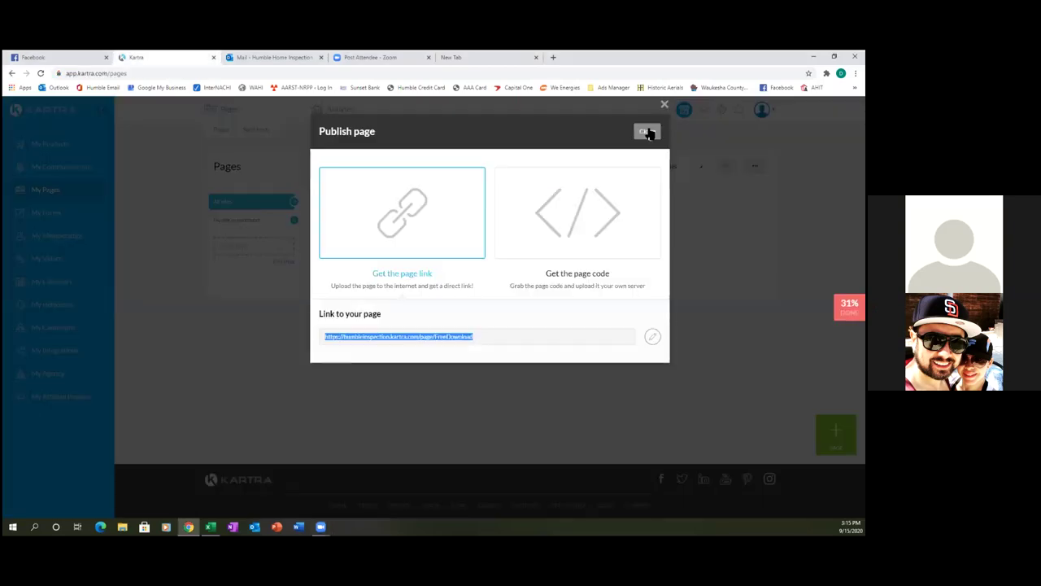
pyautogui.click(647, 132)
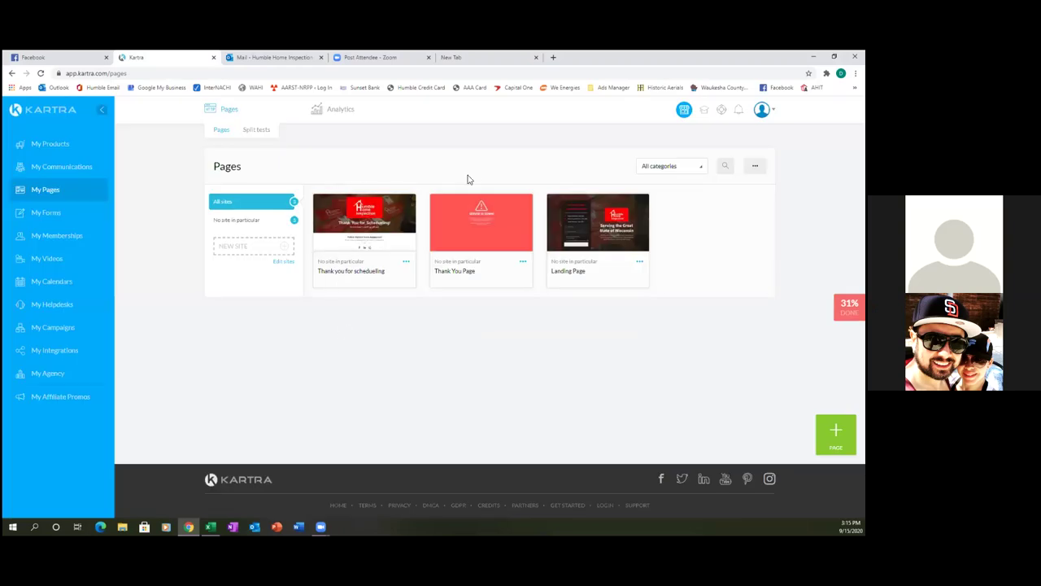
pyautogui.click(523, 262)
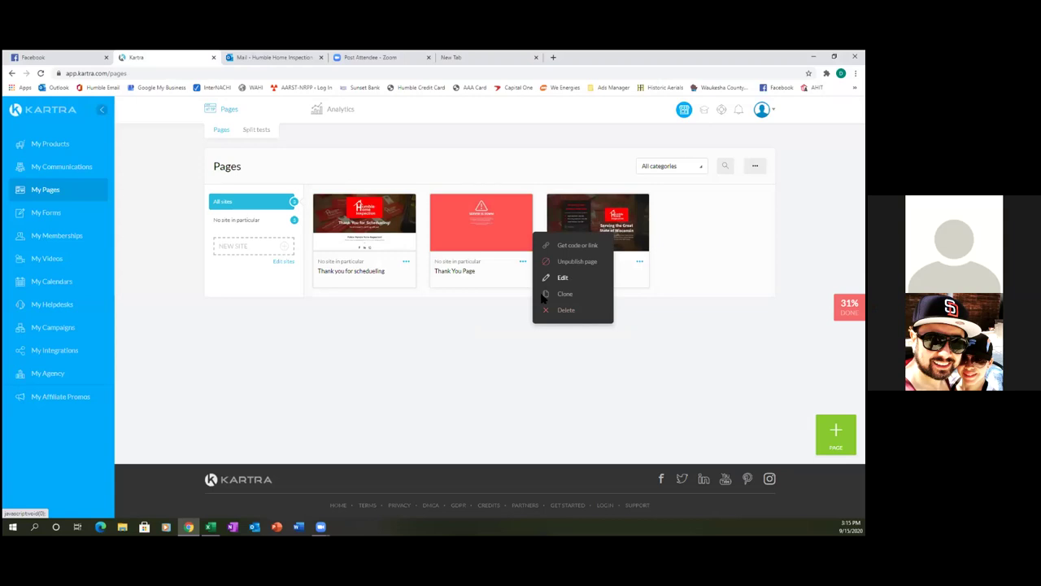
pyautogui.click(554, 278)
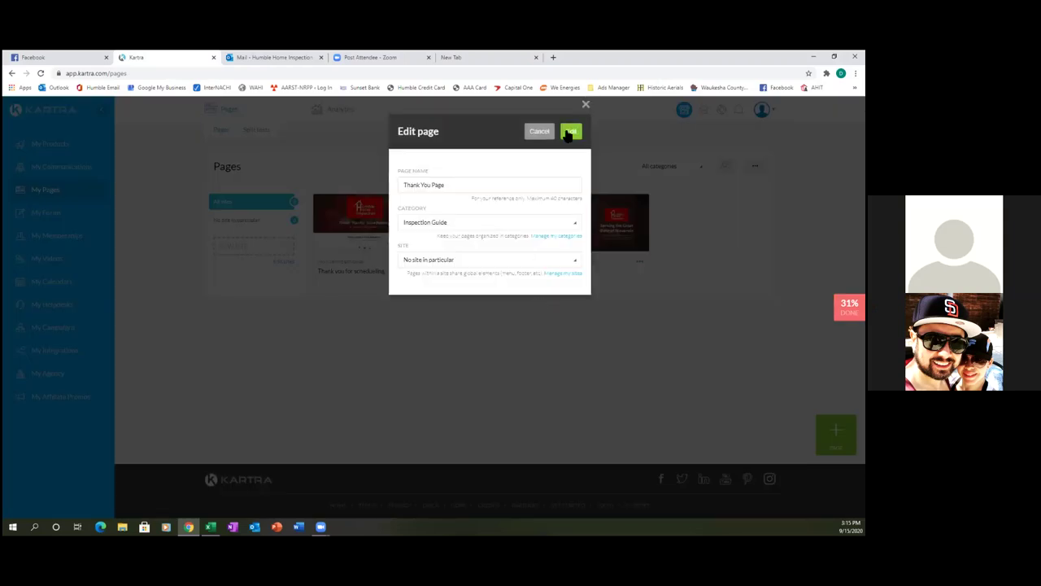
pyautogui.click(570, 132)
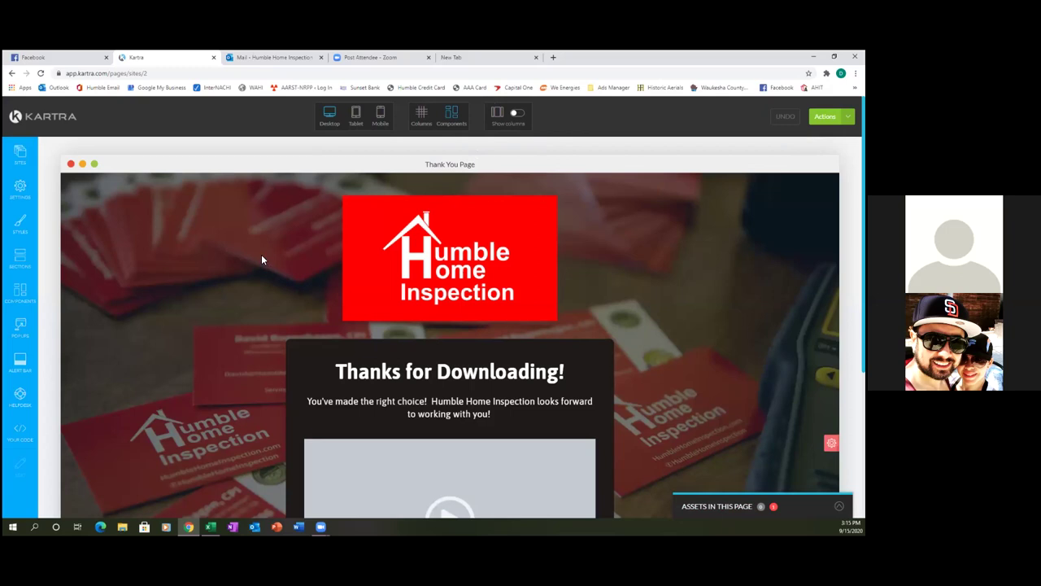
# Step: Review the Thank You Page's SEO parameters in the page settings, and close them without changes
pyautogui.click(14, 192)
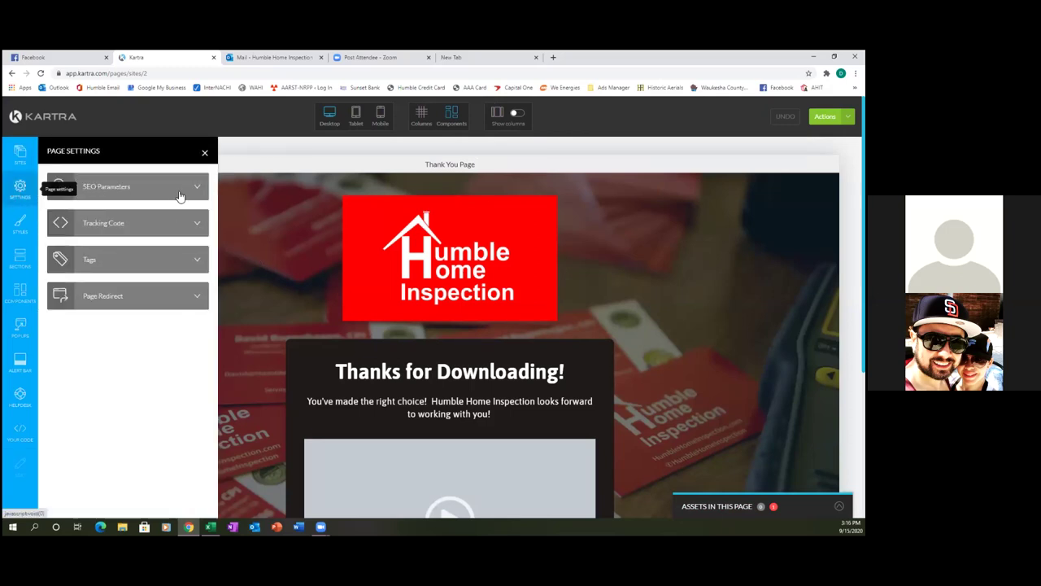
pyautogui.click(195, 186)
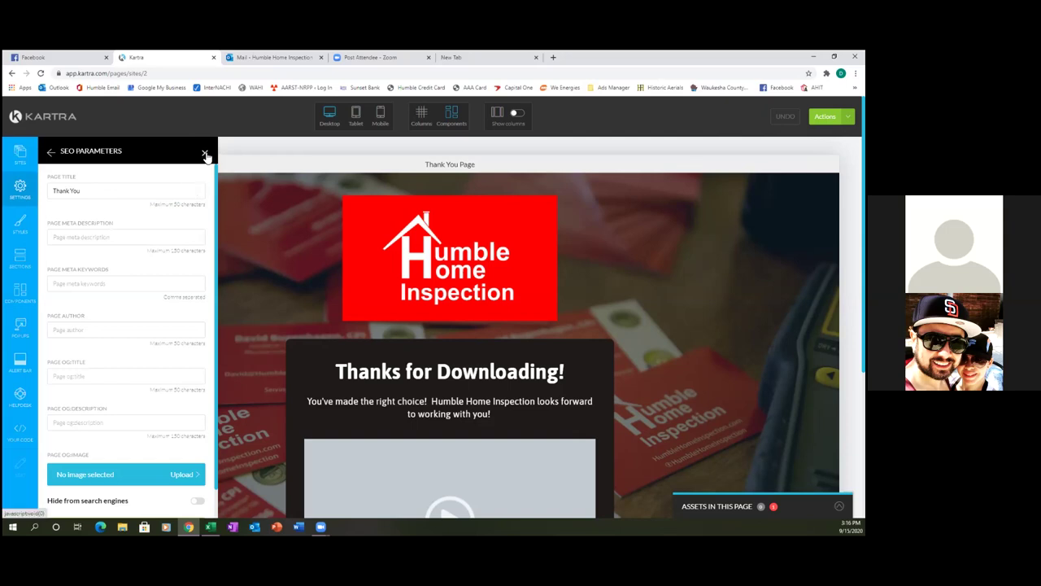
pyautogui.click(205, 154)
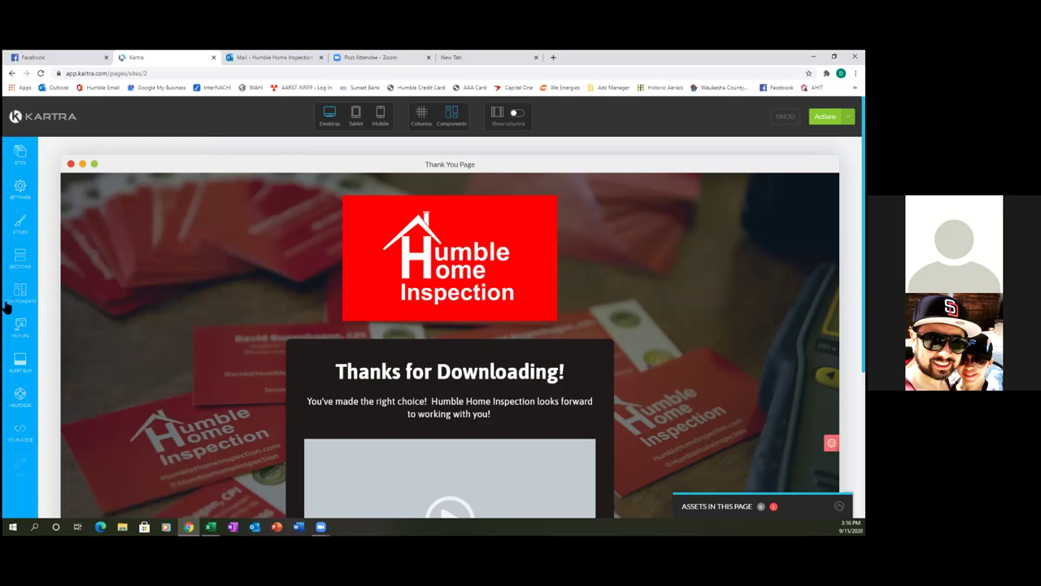
# Step: Try linking the Schedule An Inspection button to a Kartra calendar, check the calendar selection, and close the configuration without applying
pyautogui.scroll(-3, 82, 321)
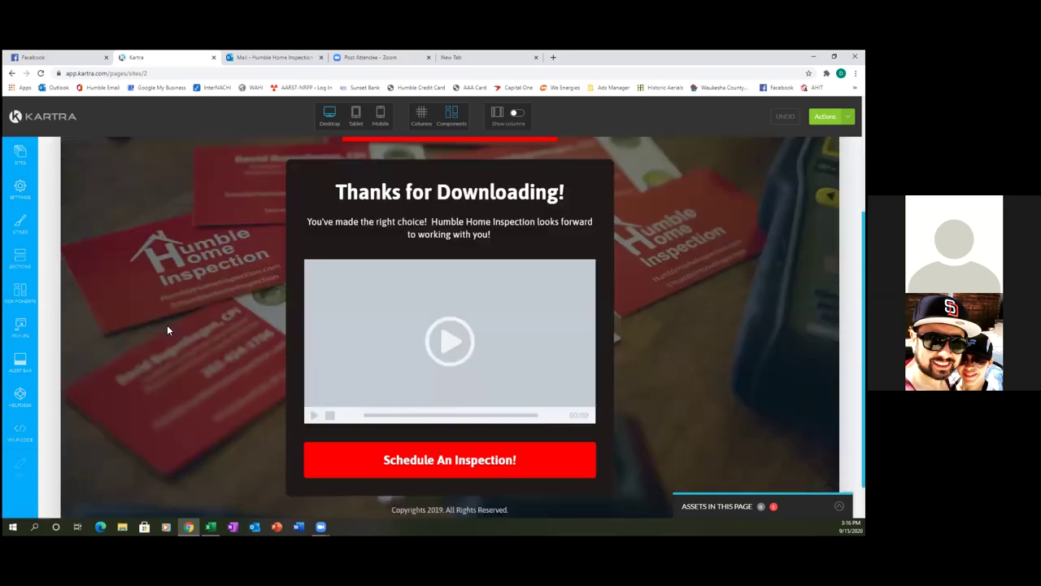
pyautogui.moveTo(470, 472)
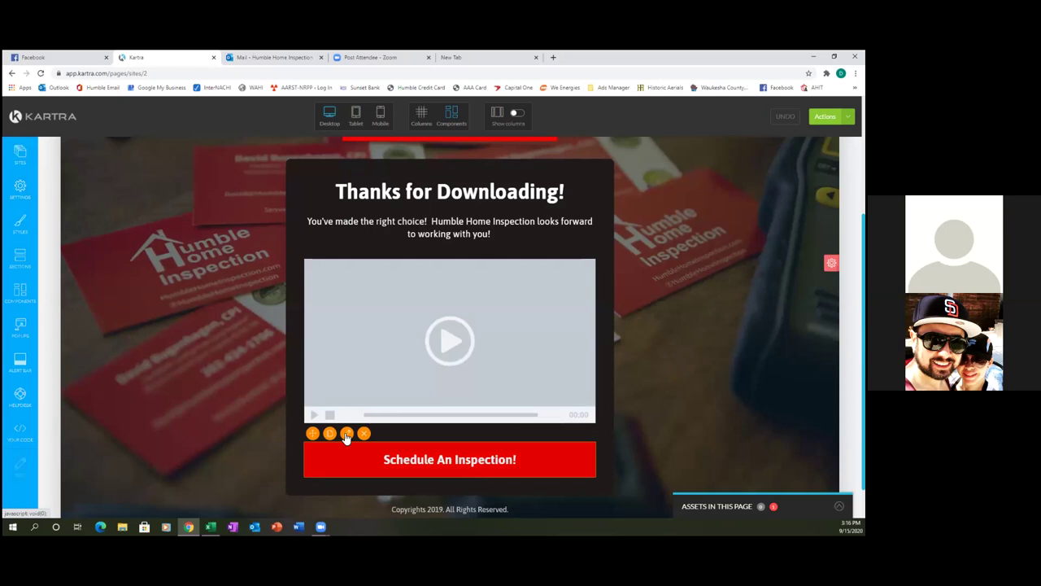
pyautogui.click(347, 433)
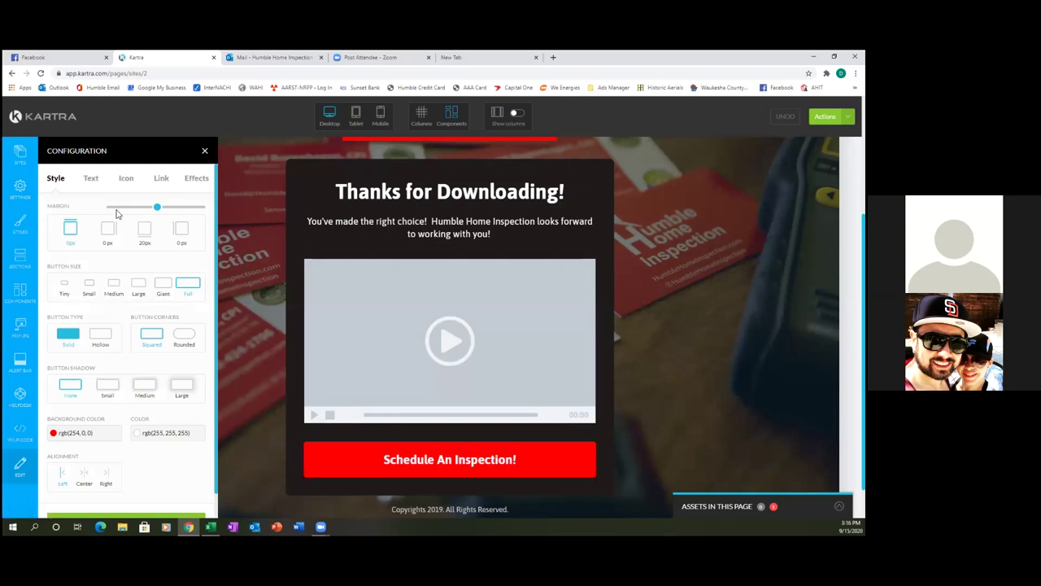
pyautogui.click(162, 179)
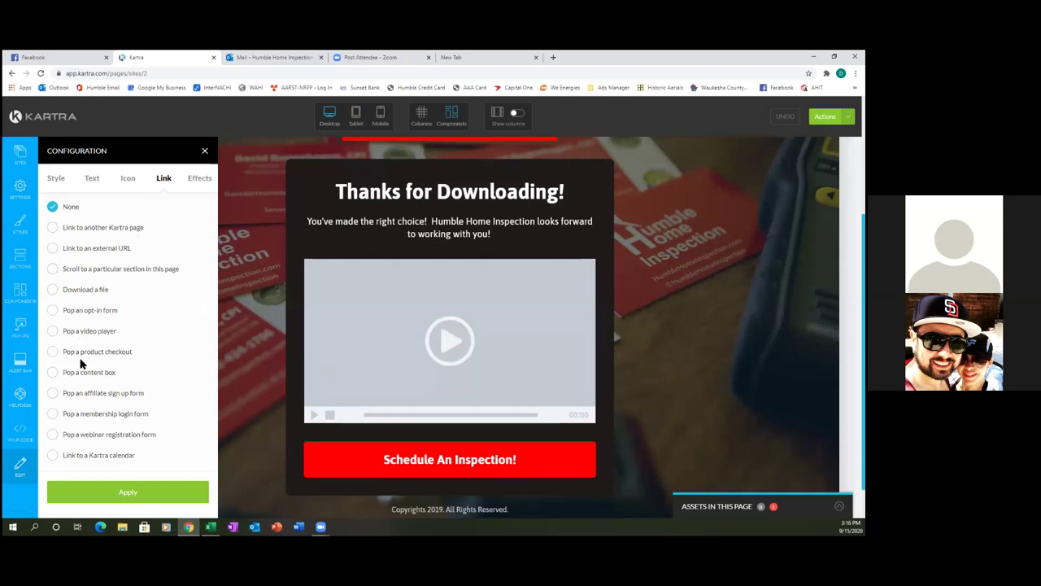
pyautogui.scroll(-1, 81, 423)
pyautogui.click(52, 456)
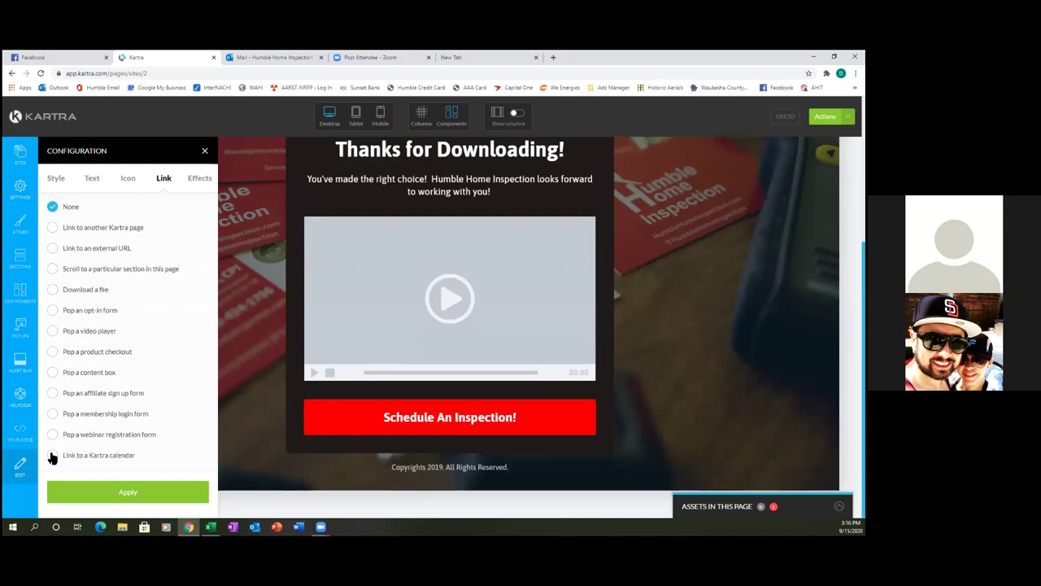
pyautogui.click(118, 497)
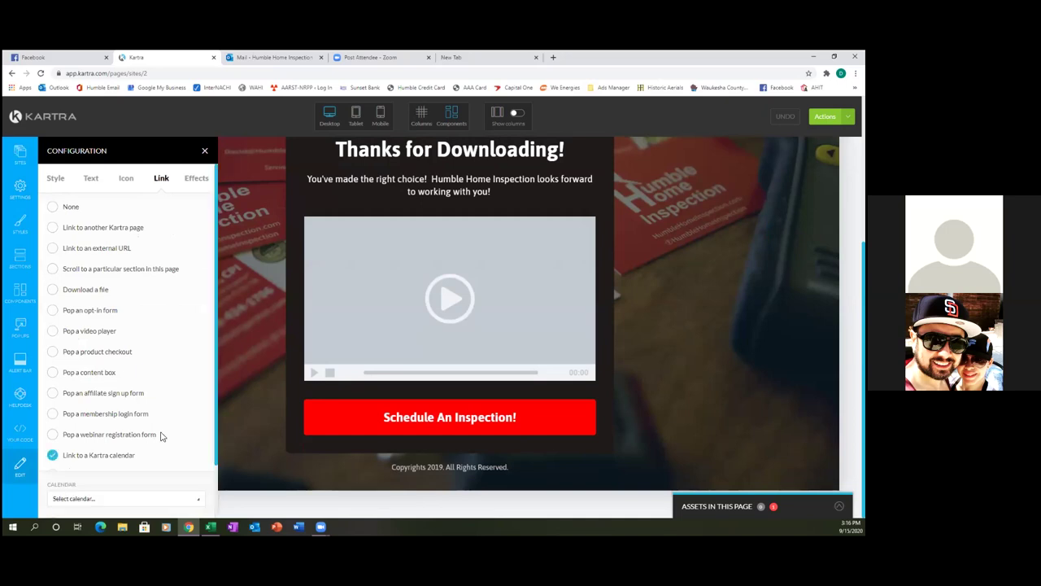
pyautogui.scroll(-1, 157, 427)
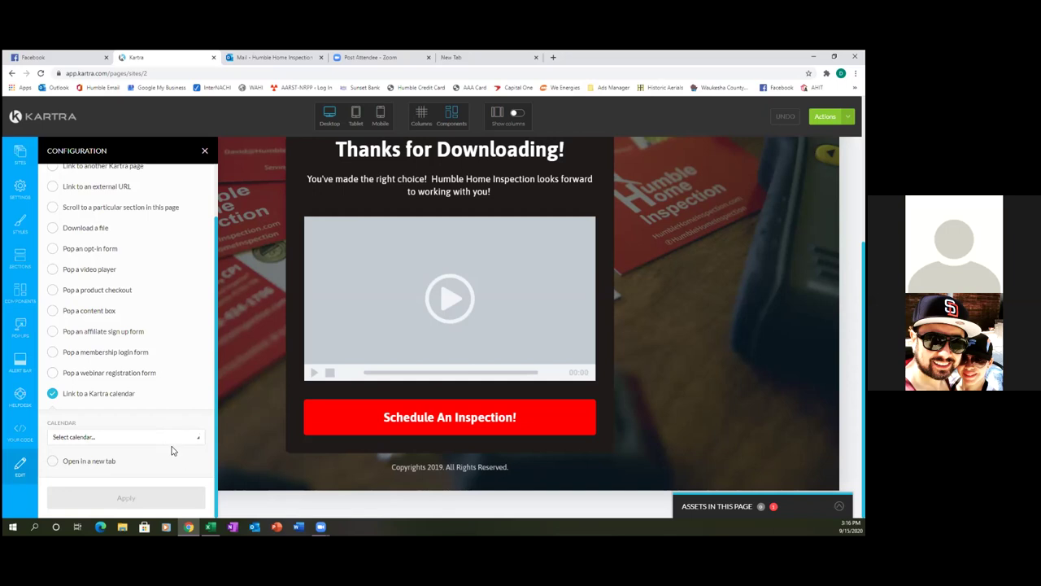
pyautogui.click(62, 461)
pyautogui.click(199, 441)
pyautogui.click(199, 441)
pyautogui.scroll(3, 236, 152)
pyautogui.click(205, 152)
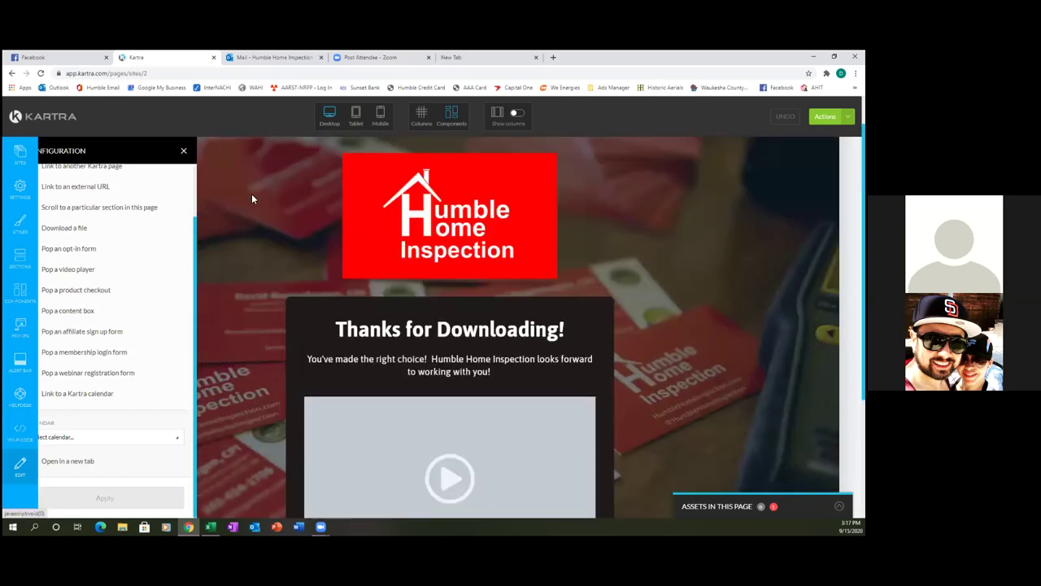
# Step: Look through the component block templates for a footer to add to the Thank You Page
pyautogui.scroll(-3, 160, 258)
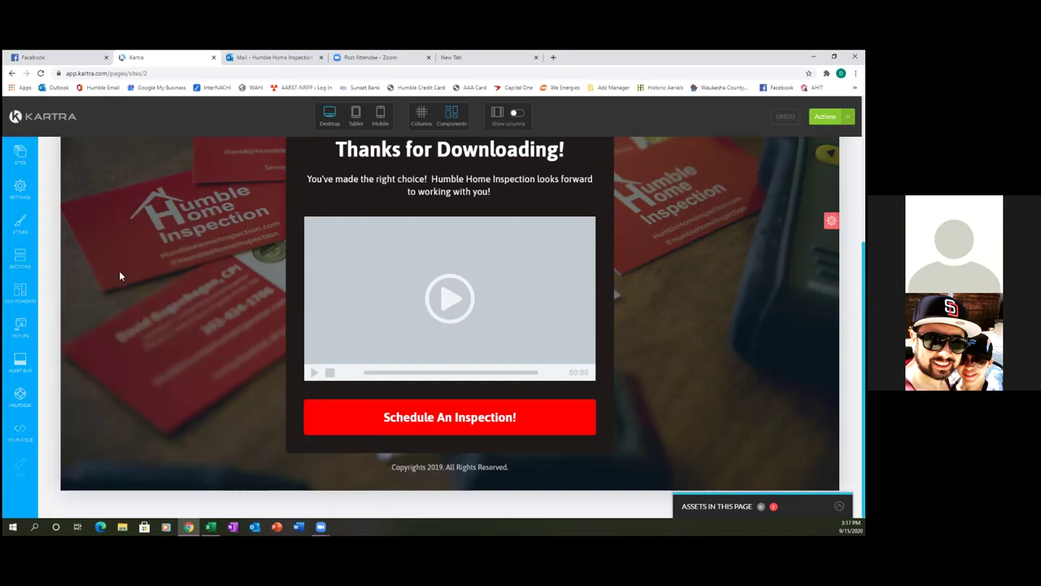
pyautogui.click(23, 294)
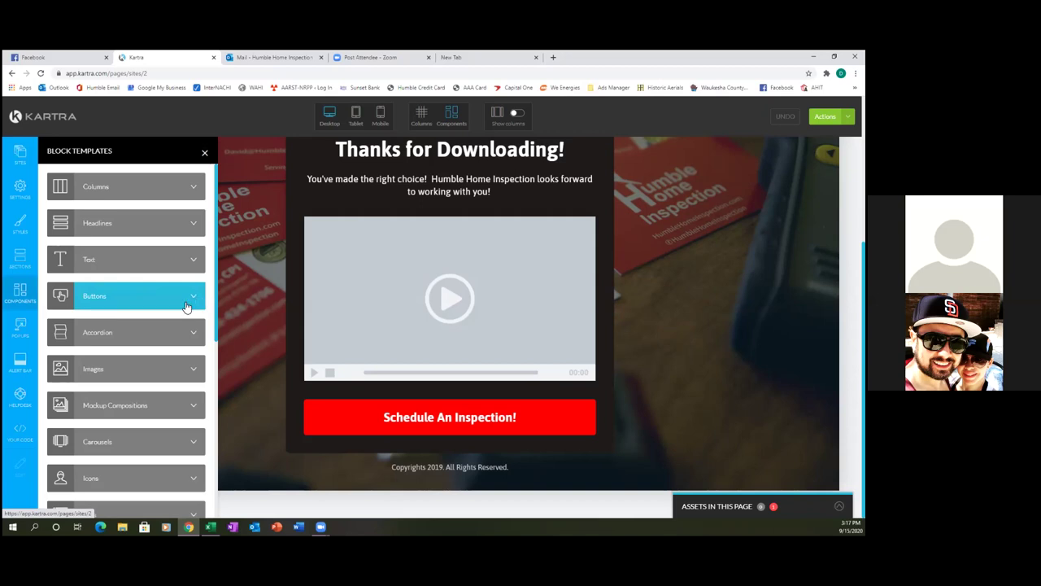
pyautogui.scroll(-1, 185, 306)
pyautogui.scroll(-4, 186, 306)
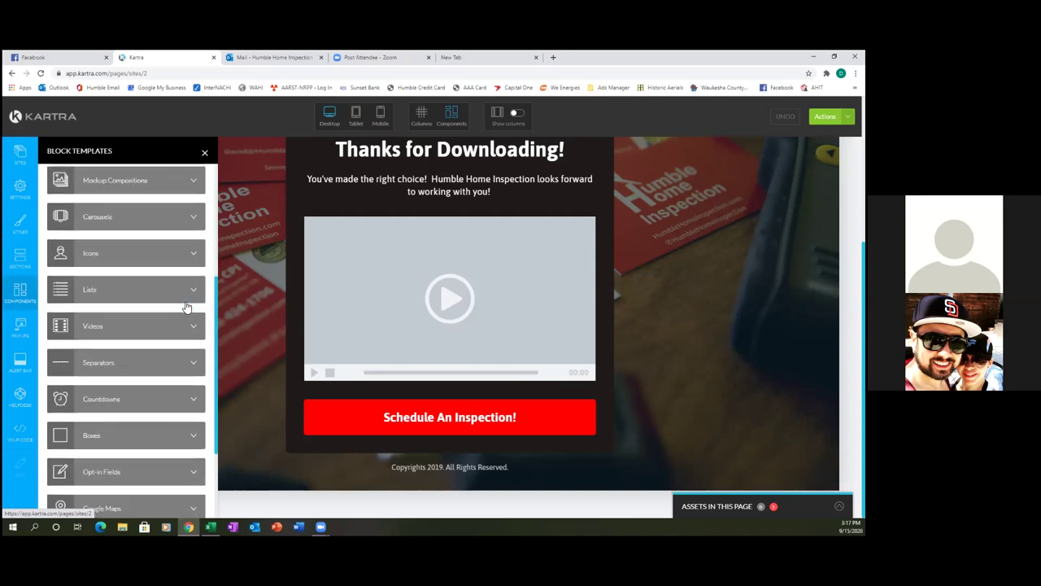
pyautogui.scroll(-3, 186, 305)
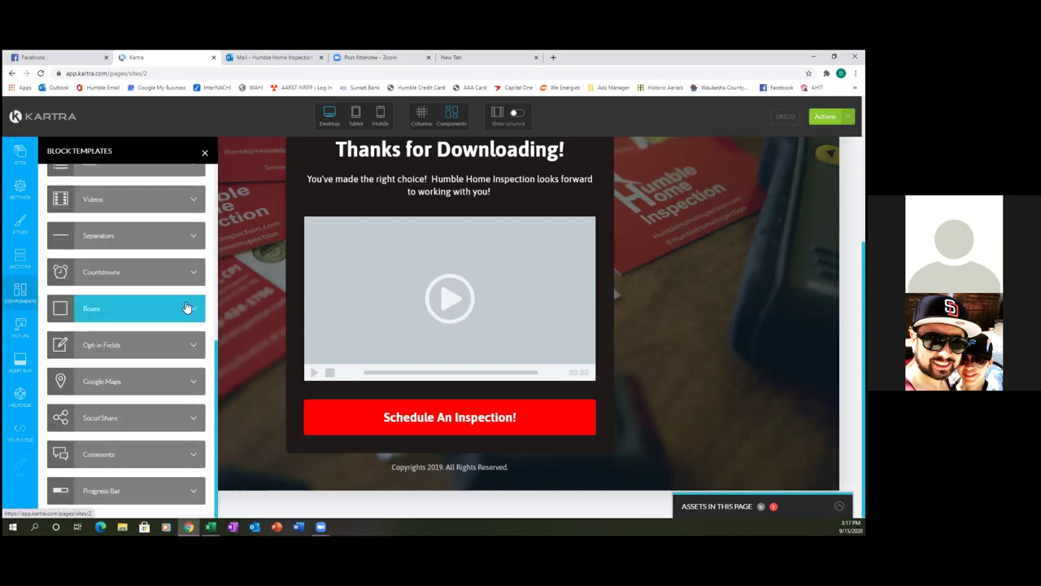
pyautogui.scroll(7, 185, 308)
pyautogui.scroll(1, 185, 306)
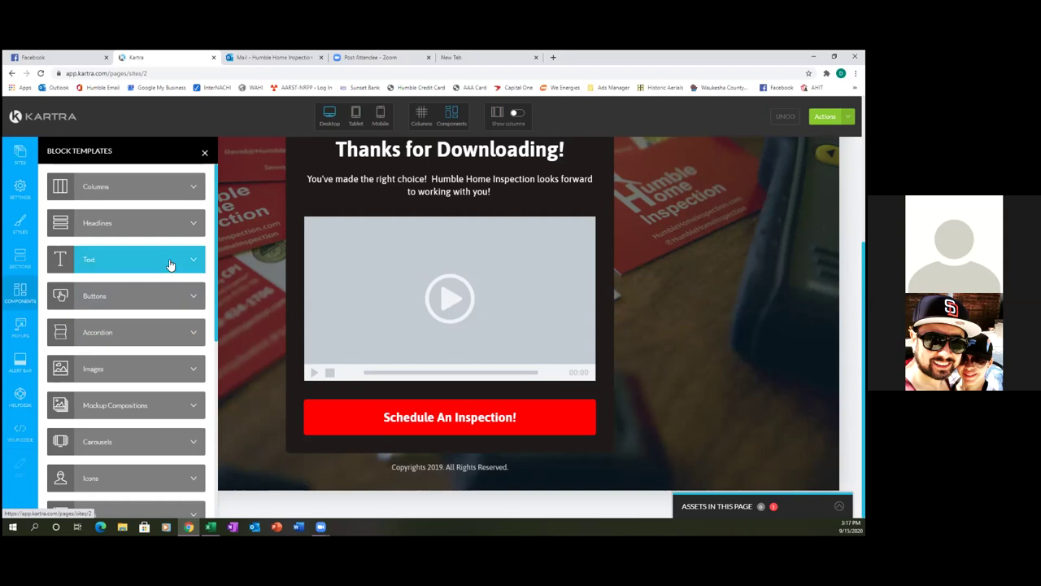
pyautogui.scroll(-4, 149, 325)
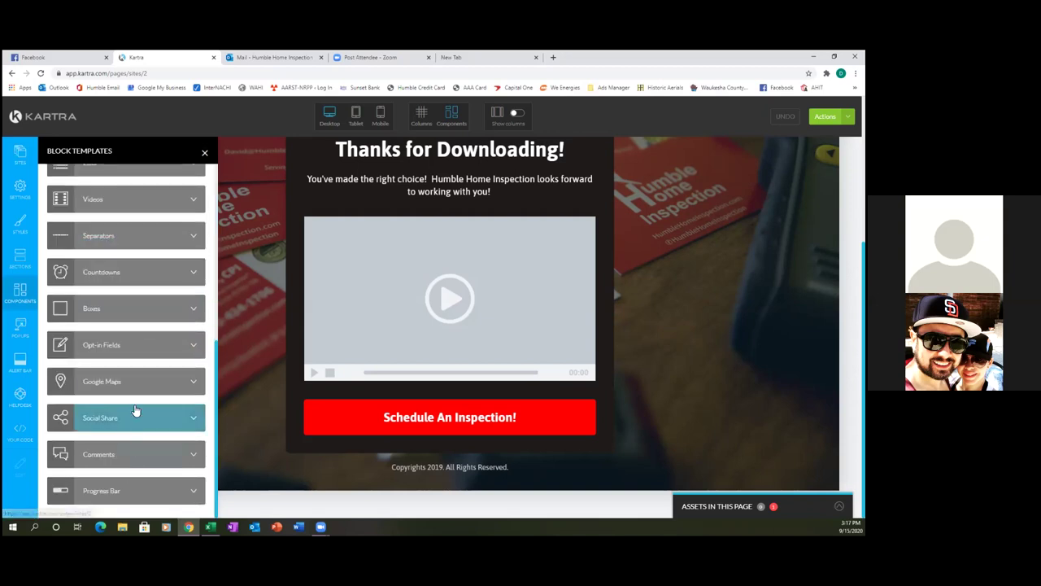
# Step: Add the dark footer template with copyright, page links and social icons below the page content, and delete the old Copyrights 2019 line
pyautogui.click(18, 258)
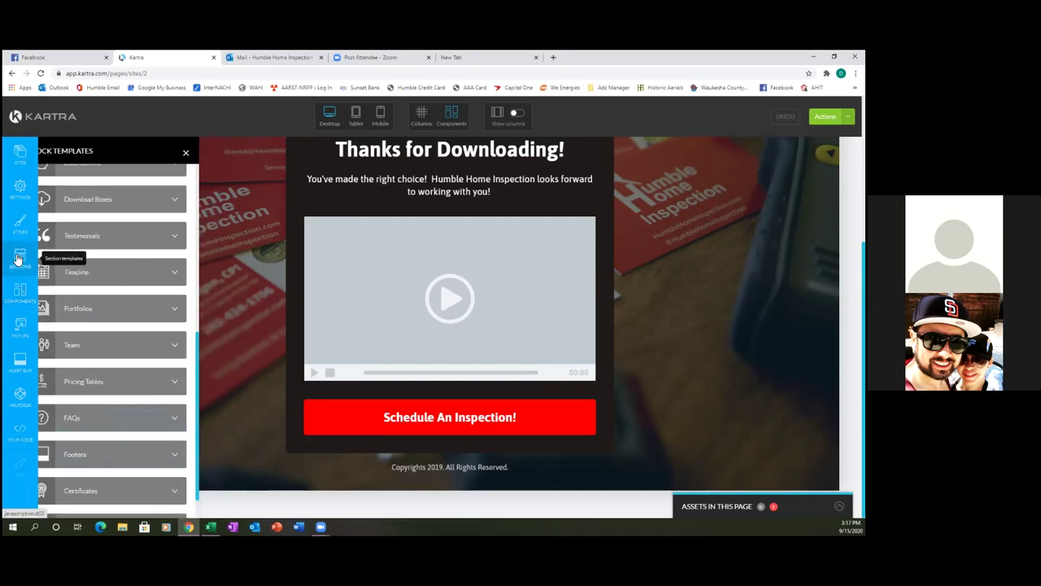
pyautogui.click(186, 451)
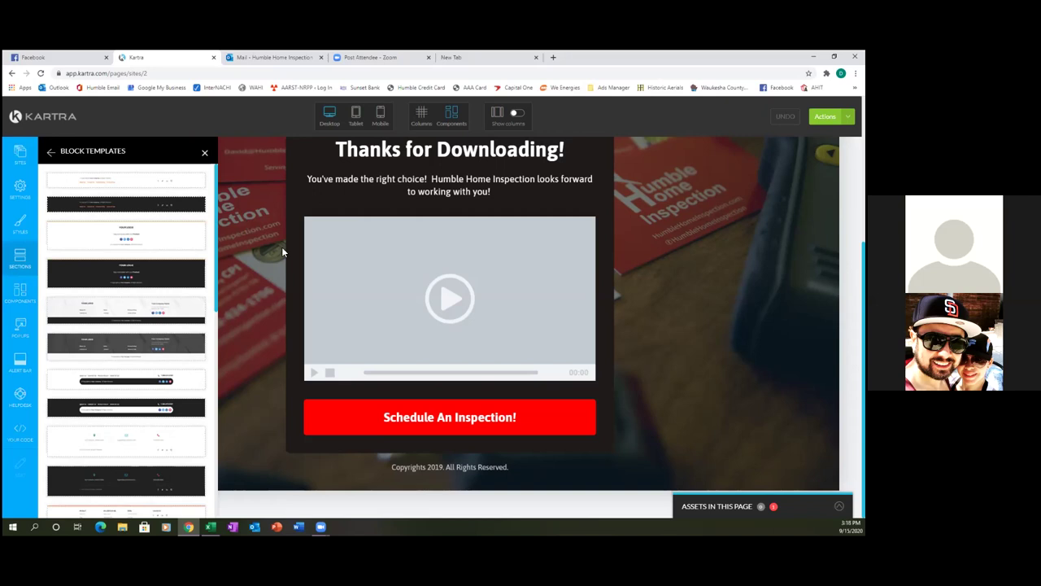
pyautogui.moveTo(380, 419); pyautogui.dragTo(435, 495)
pyautogui.moveTo(126, 205); pyautogui.dragTo(306, 472)
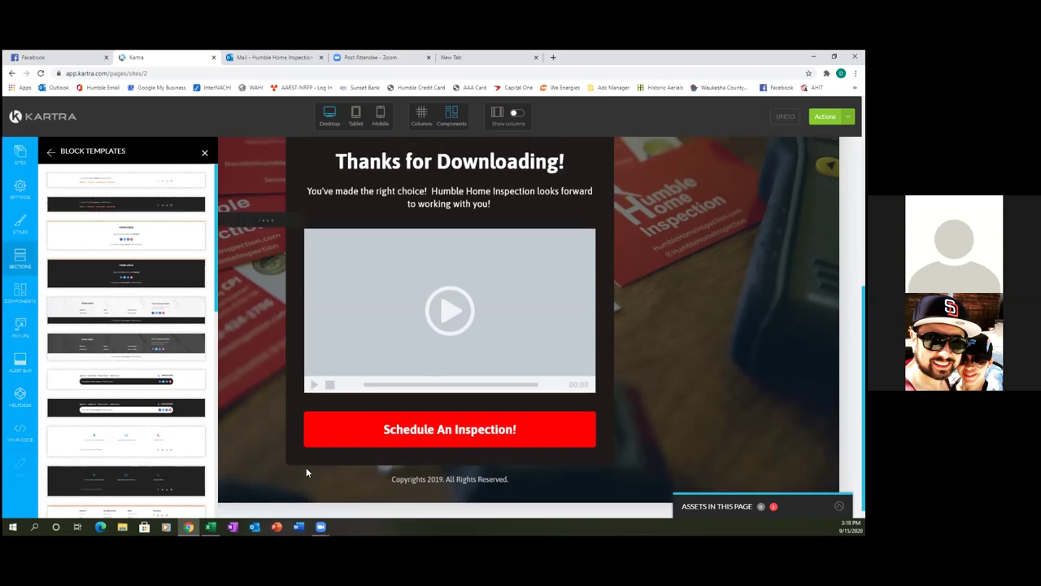
pyautogui.moveTo(322, 510); pyautogui.dragTo(419, 464)
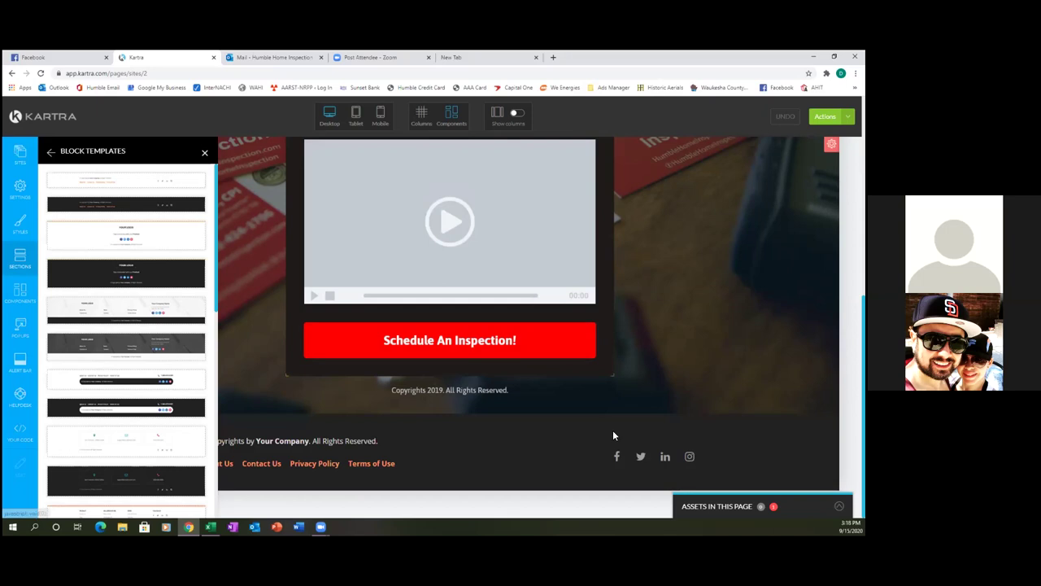
pyautogui.click(206, 154)
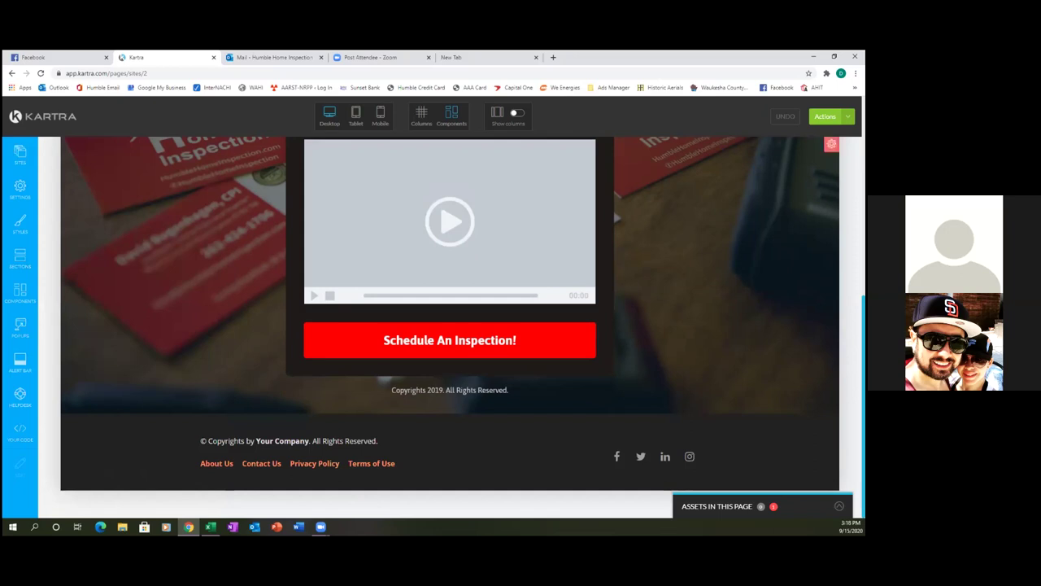
pyautogui.click(429, 394)
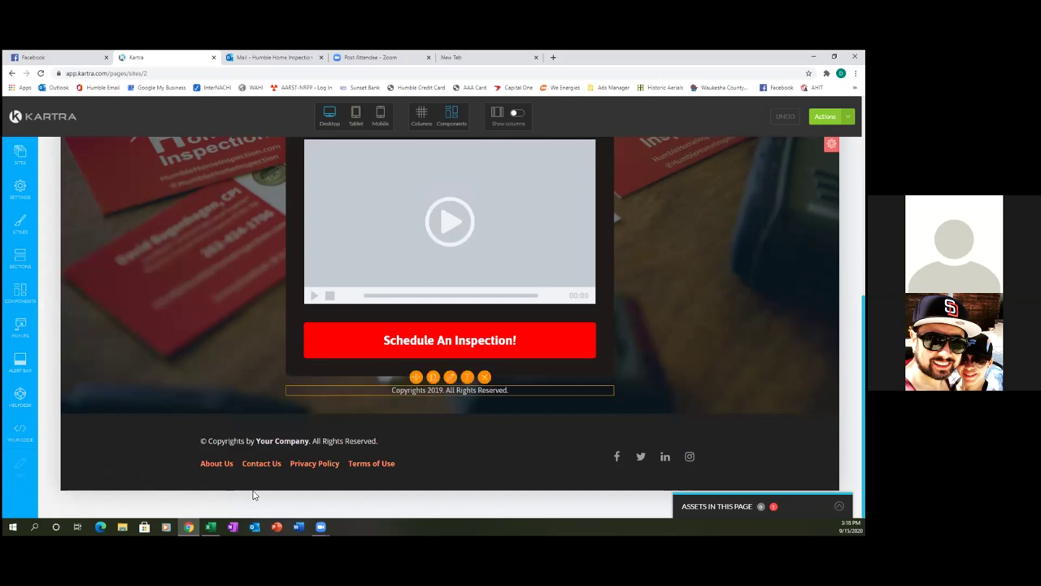
pyautogui.click(484, 377)
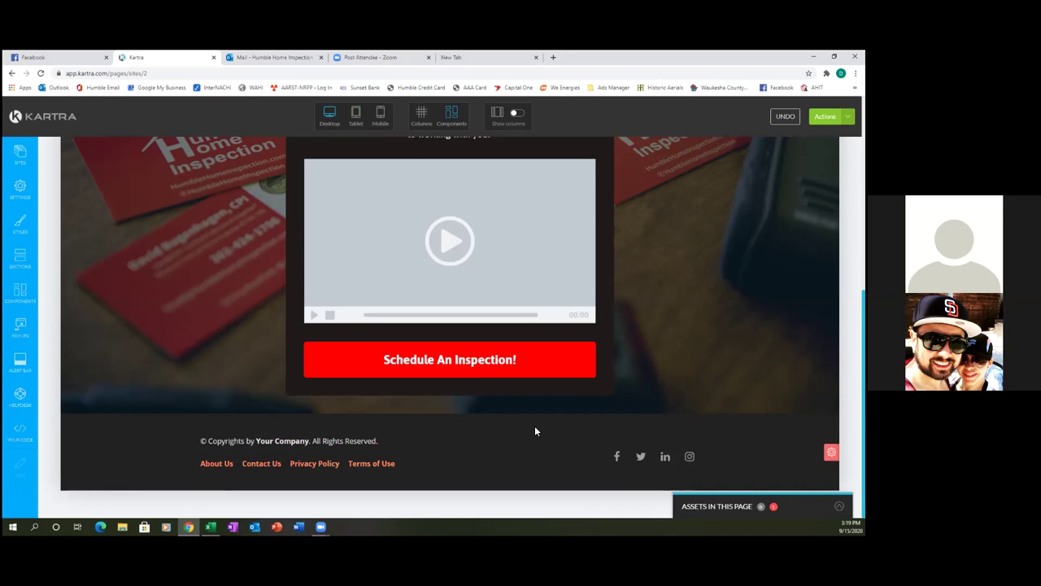
# Step: Try setting the footer's Privacy Policy link to another Kartra page, review the website selection, and close the configuration without applying
pyautogui.click(316, 452)
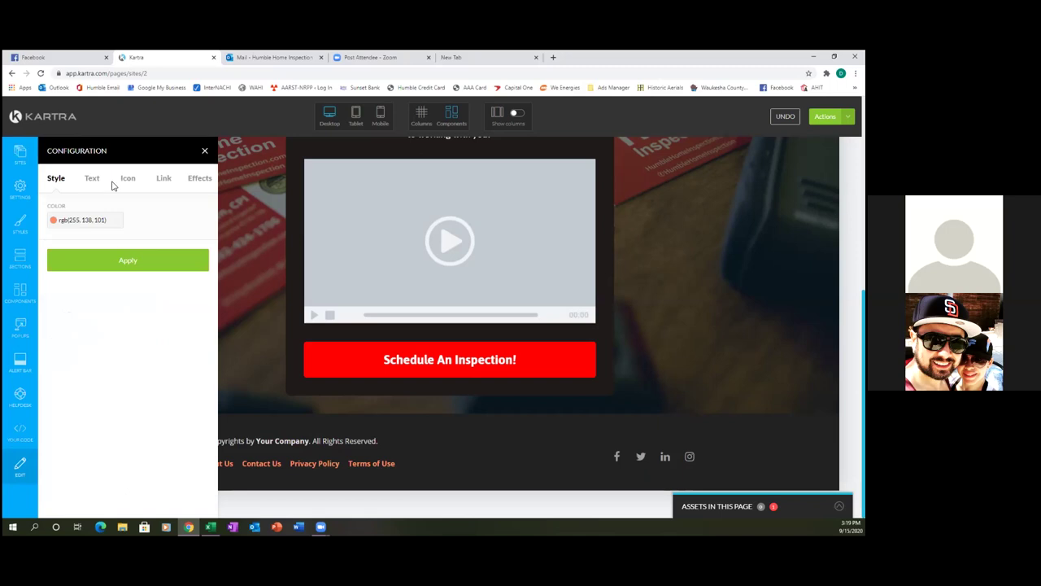
pyautogui.click(162, 179)
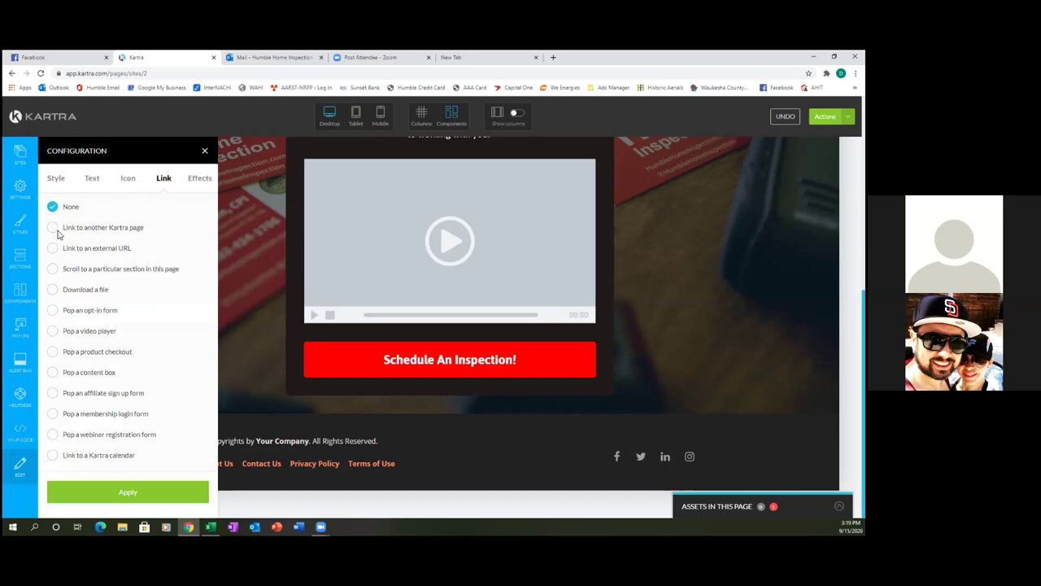
pyautogui.click(130, 233)
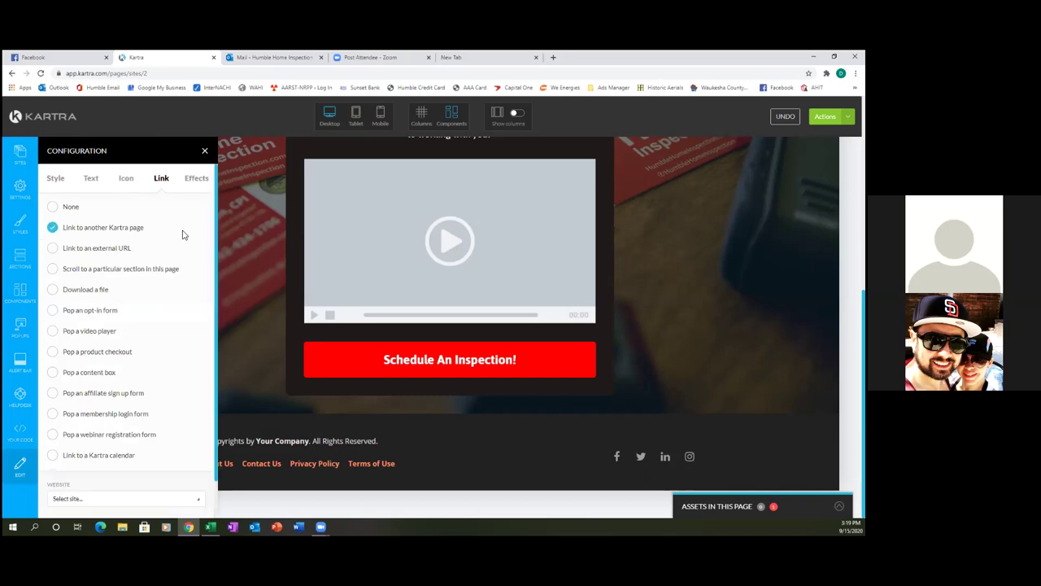
pyautogui.scroll(-1, 190, 488)
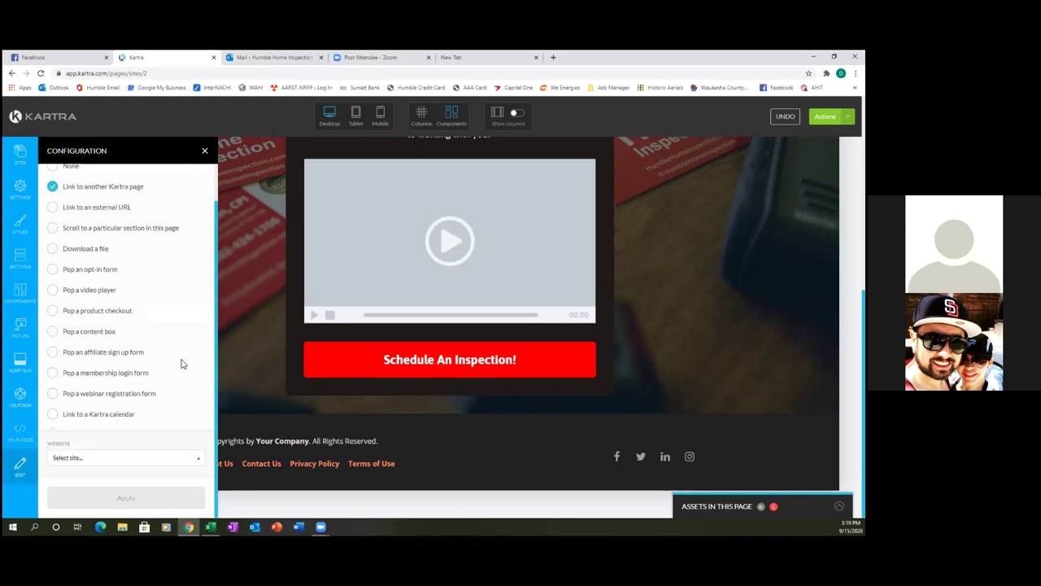
pyautogui.scroll(1, 182, 363)
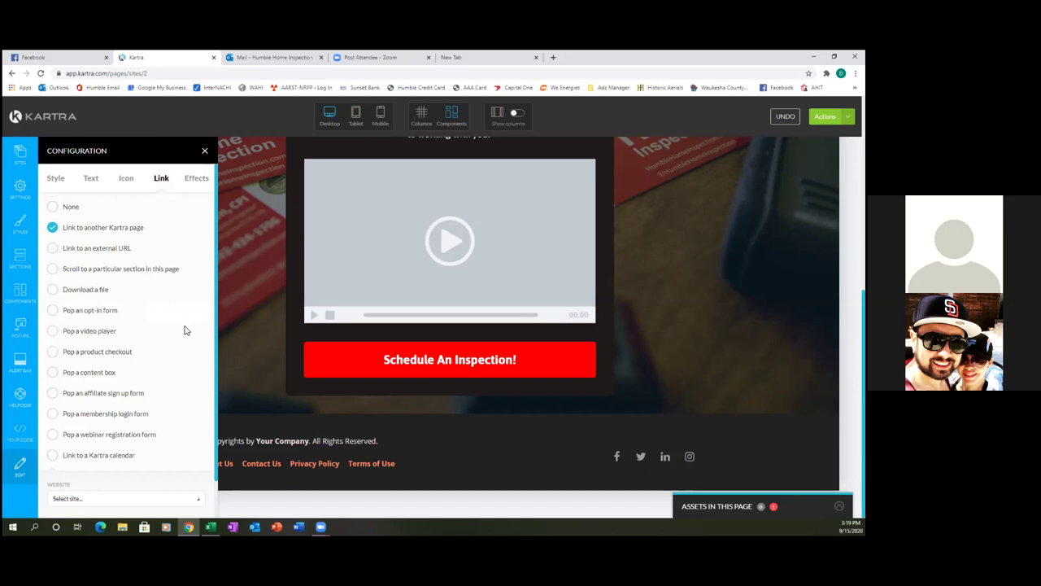
pyautogui.scroll(-1, 112, 378)
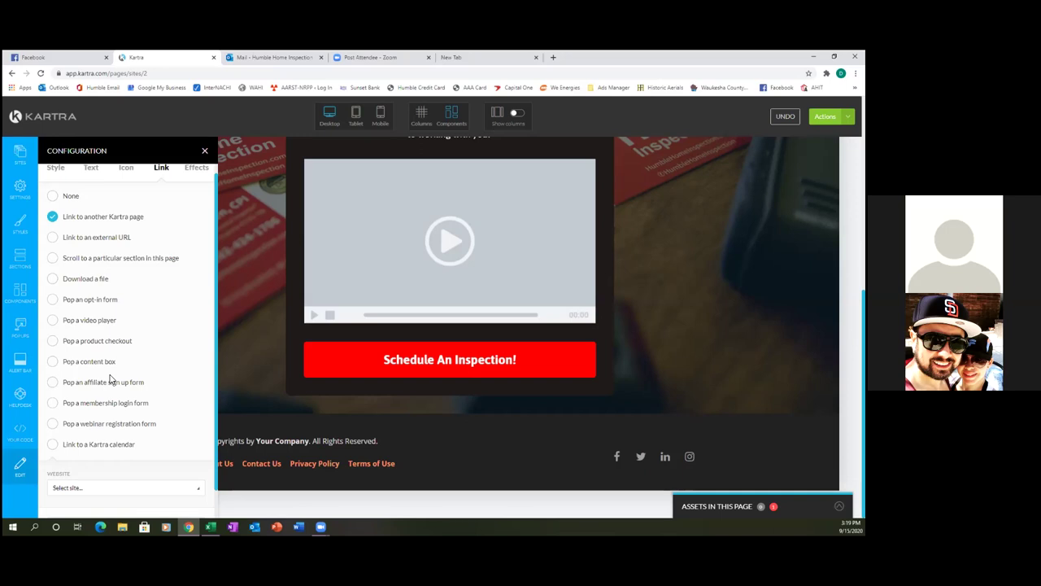
pyautogui.scroll(-1, 178, 282)
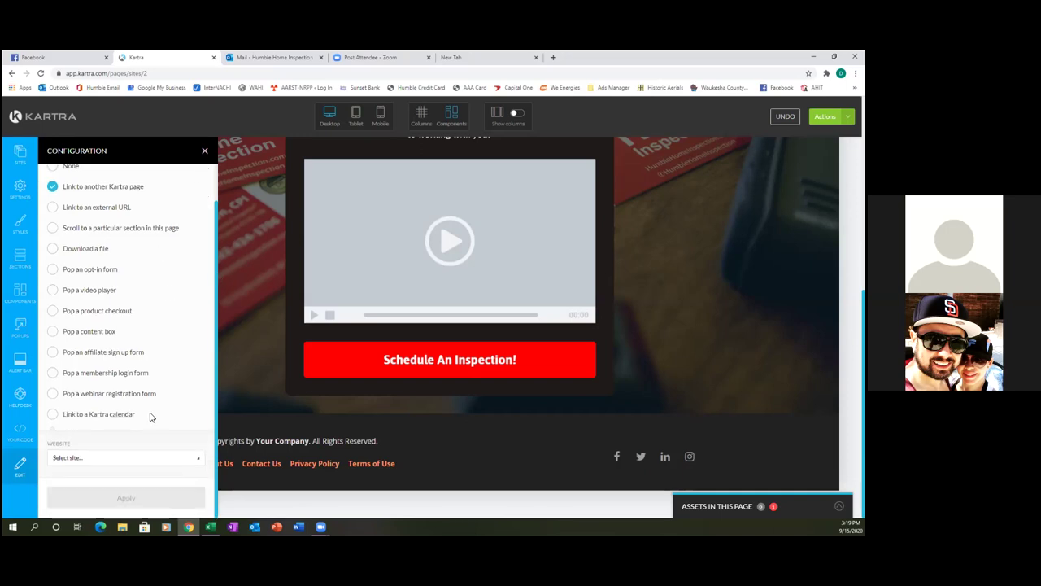
pyautogui.scroll(1, 151, 416)
pyautogui.scroll(-1, 152, 413)
pyautogui.click(204, 153)
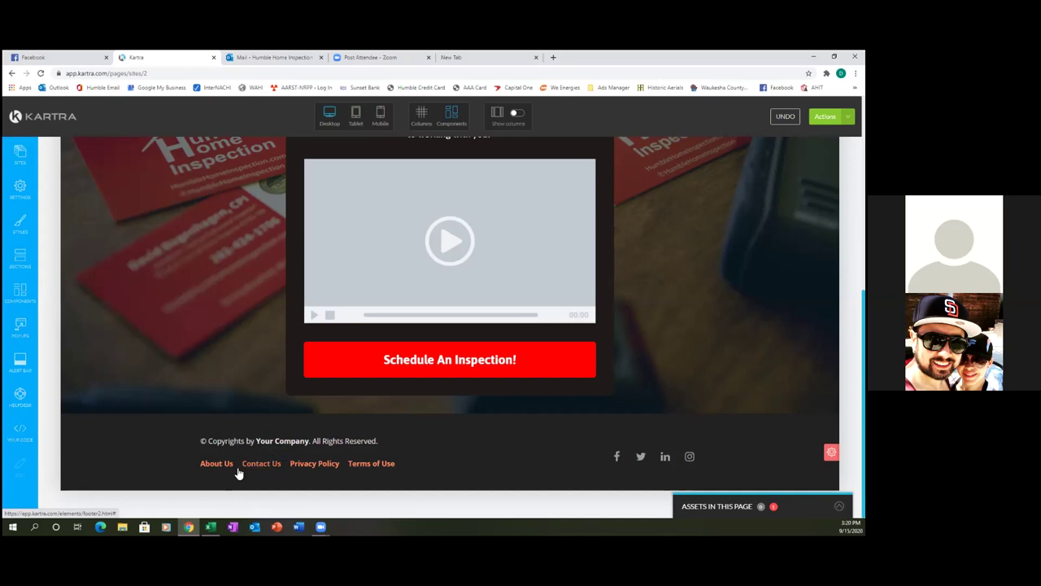
# Step: Delete the Contact Us and About Us links from the new footer
pyautogui.press('Delete')
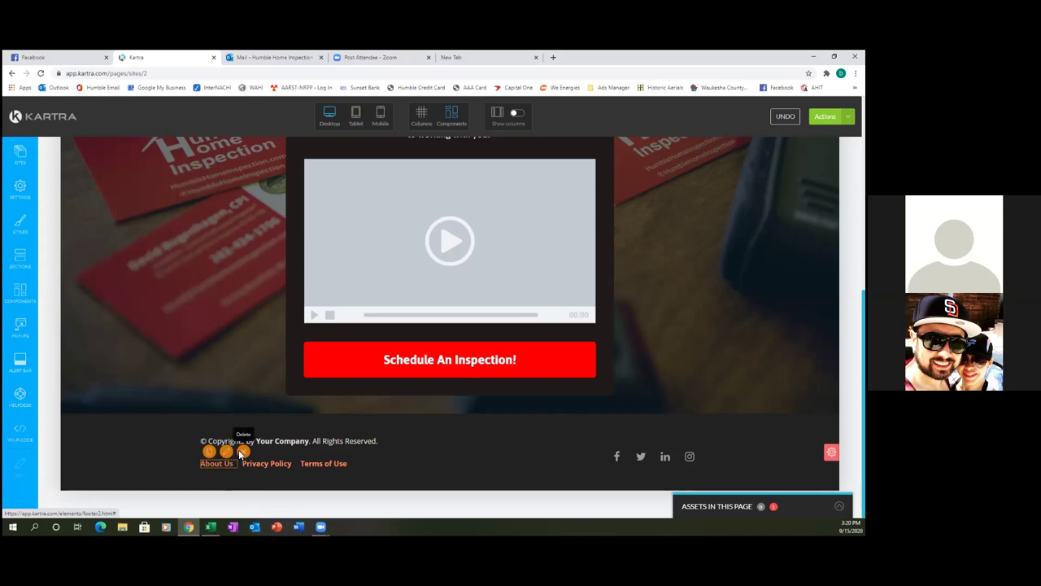
pyautogui.press('Delete')
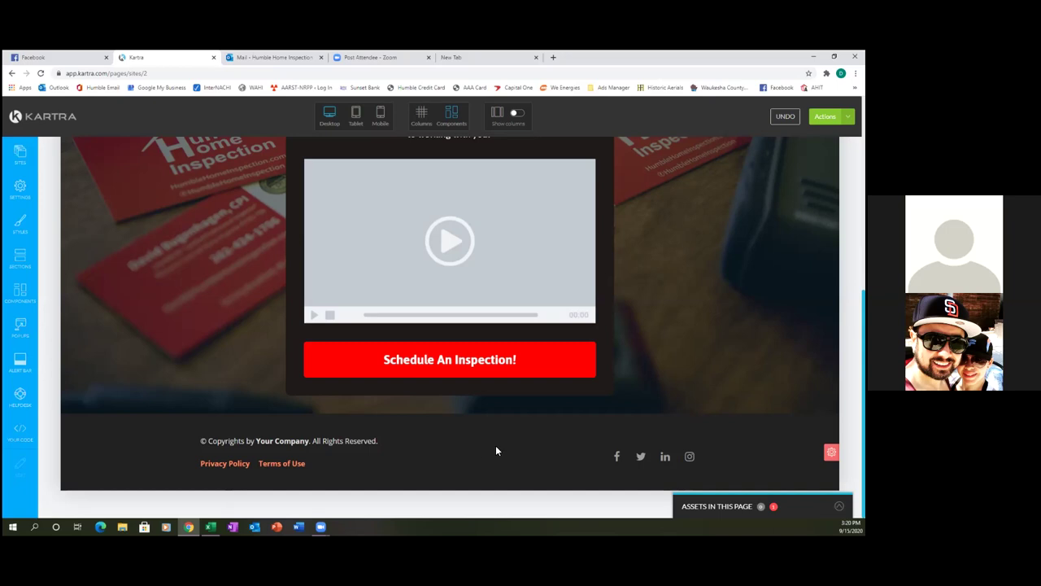
pyautogui.scroll(1, 496, 450)
pyautogui.scroll(-1, 498, 453)
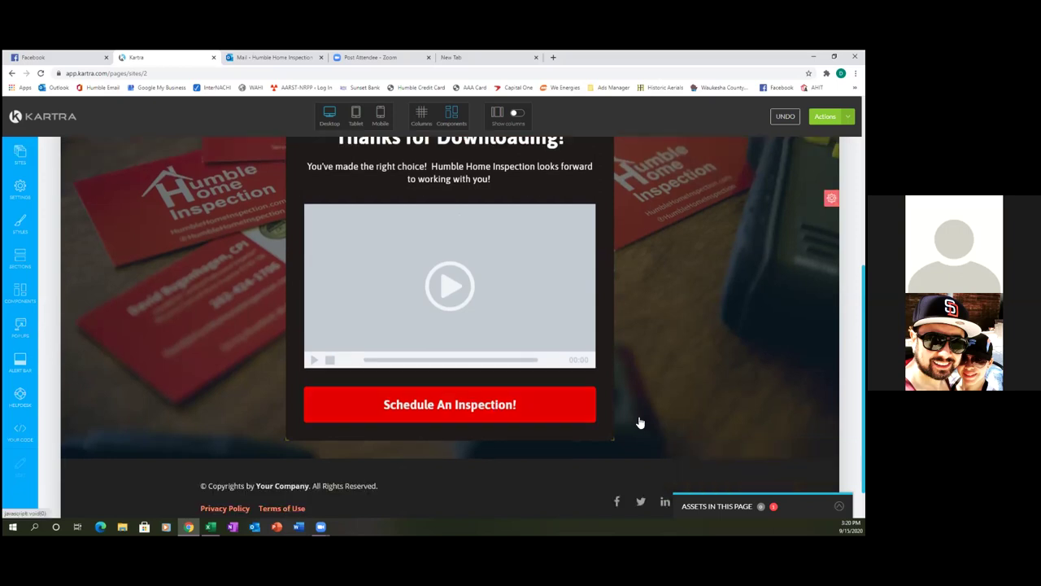
# Step: Save the new dark footer section to the Favorite Blocks templates and close the template list
pyautogui.scroll(-1, 675, 374)
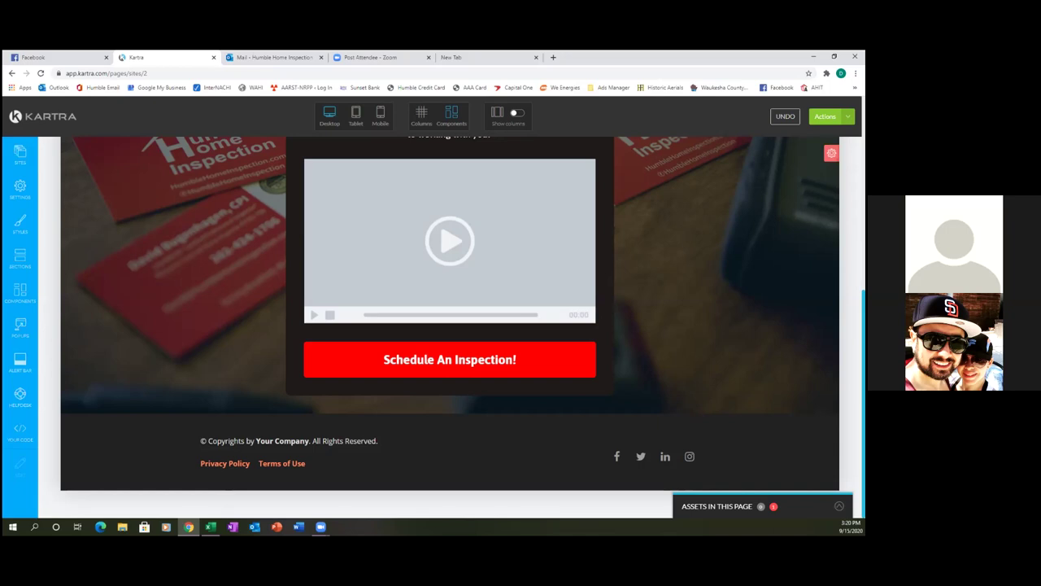
pyautogui.scroll(1, 458, 328)
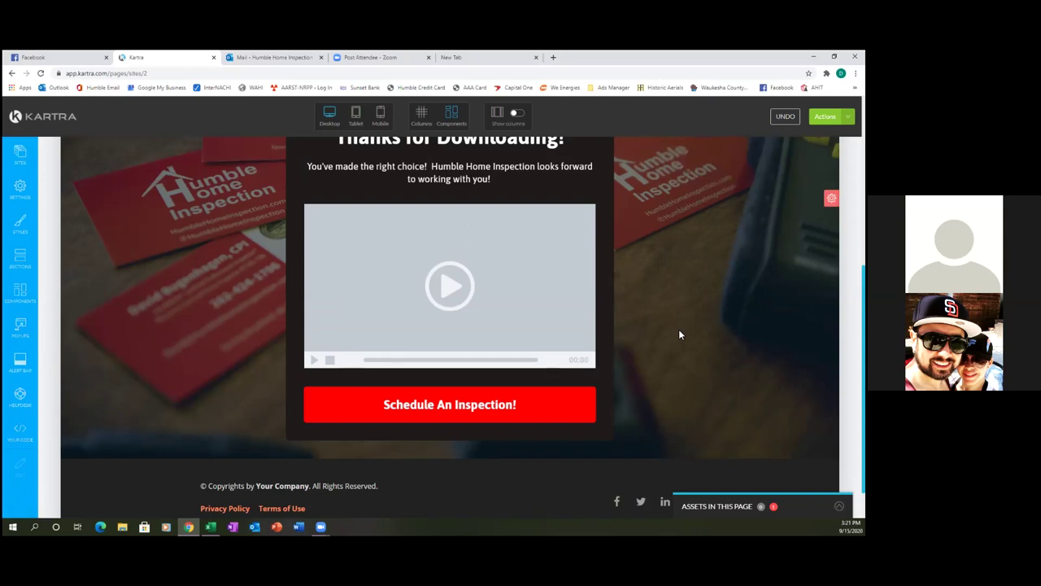
pyautogui.scroll(-1, 680, 334)
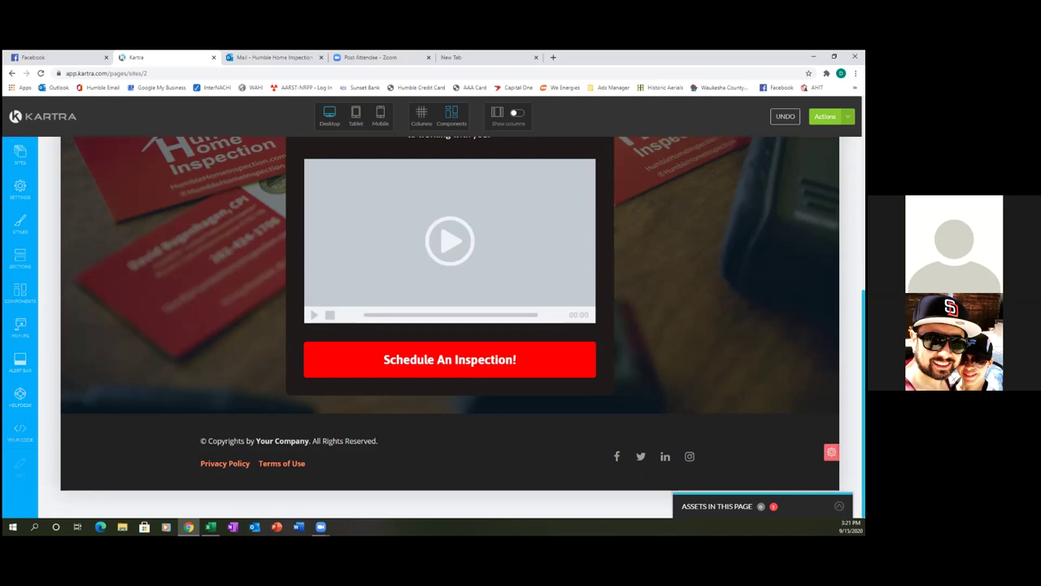
pyautogui.moveTo(831, 452)
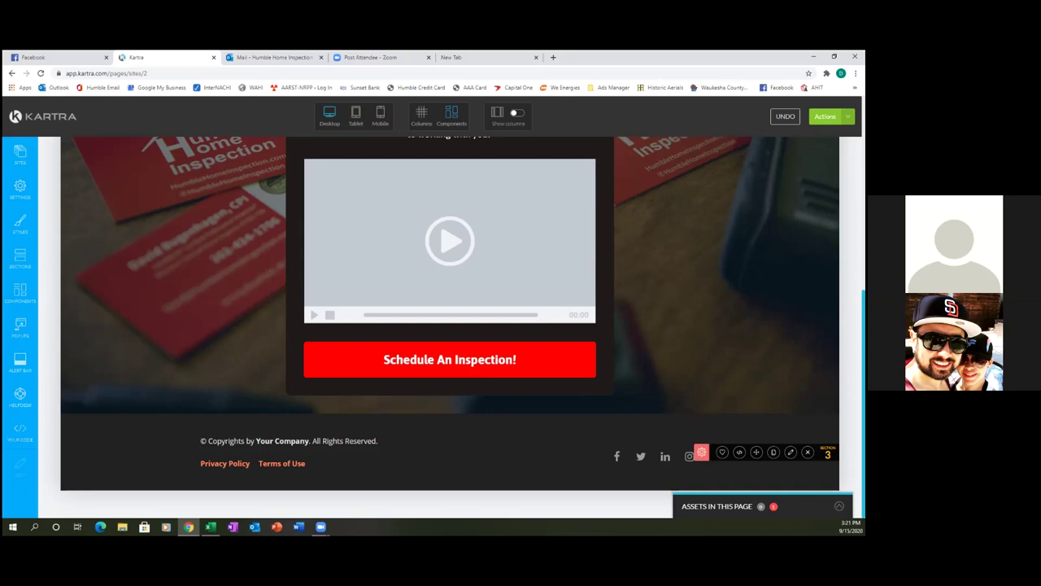
pyautogui.click(22, 259)
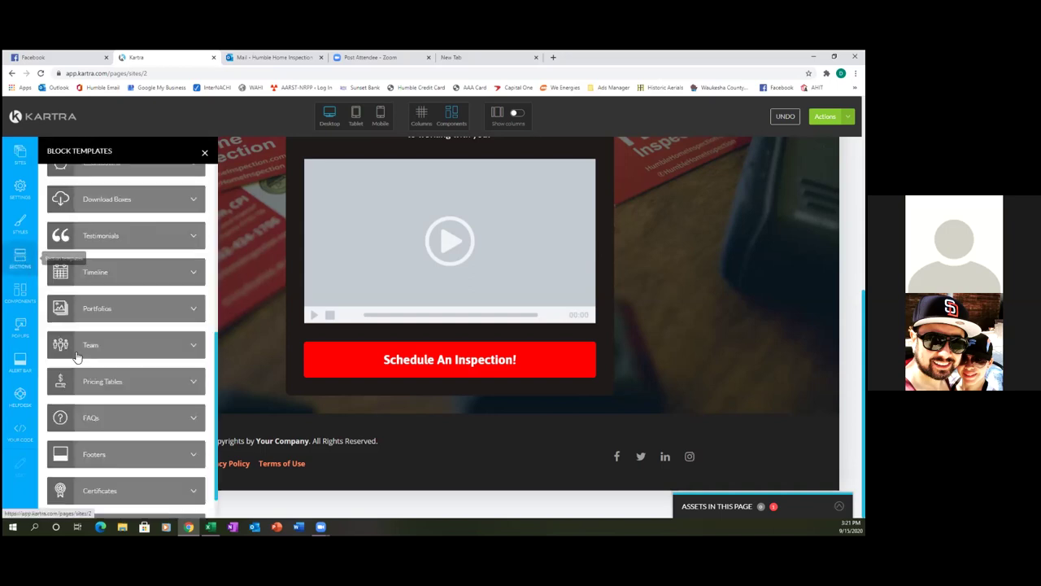
pyautogui.click(200, 422)
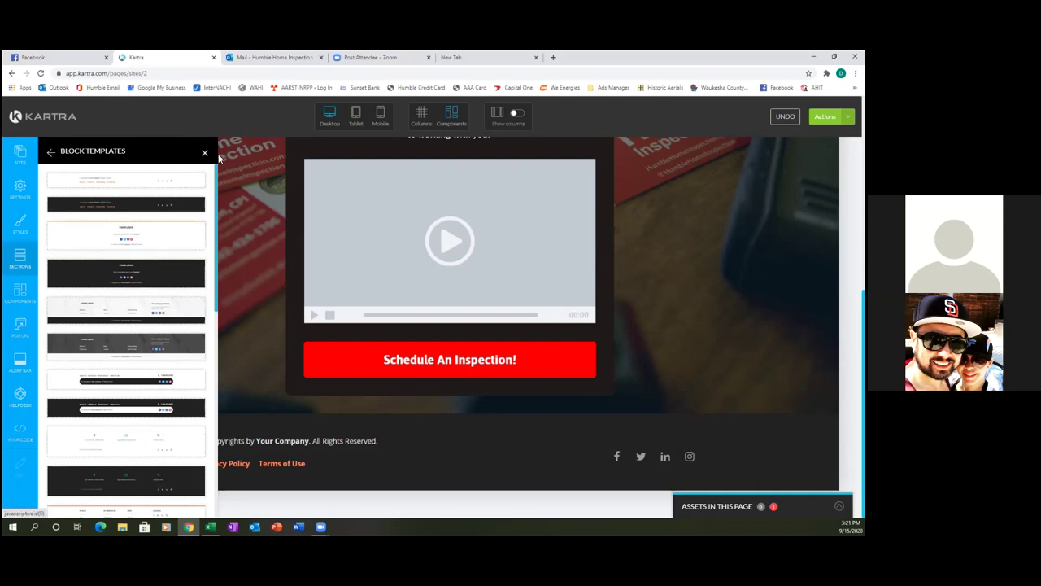
pyautogui.click(51, 151)
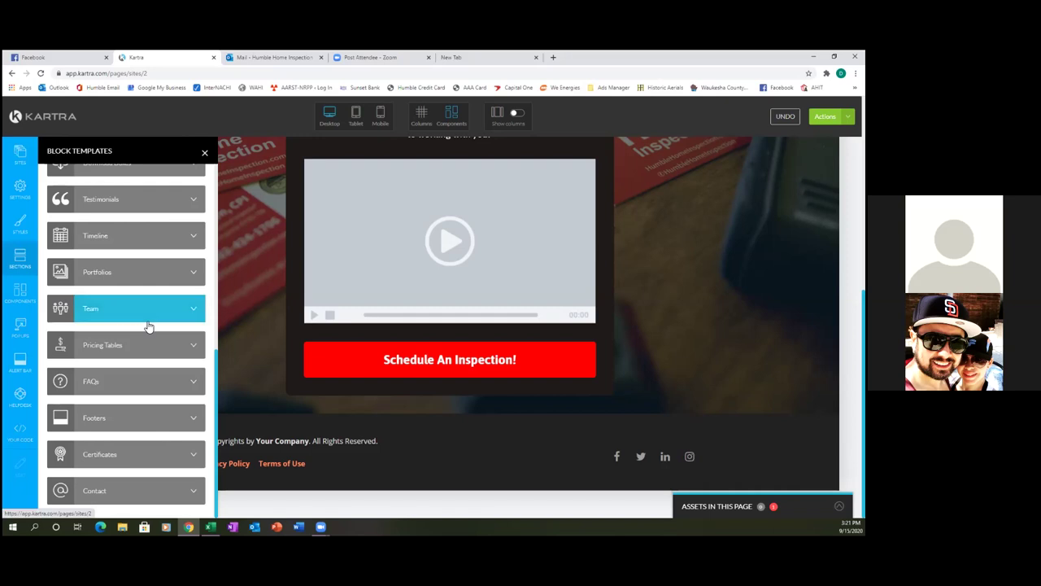
pyautogui.scroll(5, 148, 326)
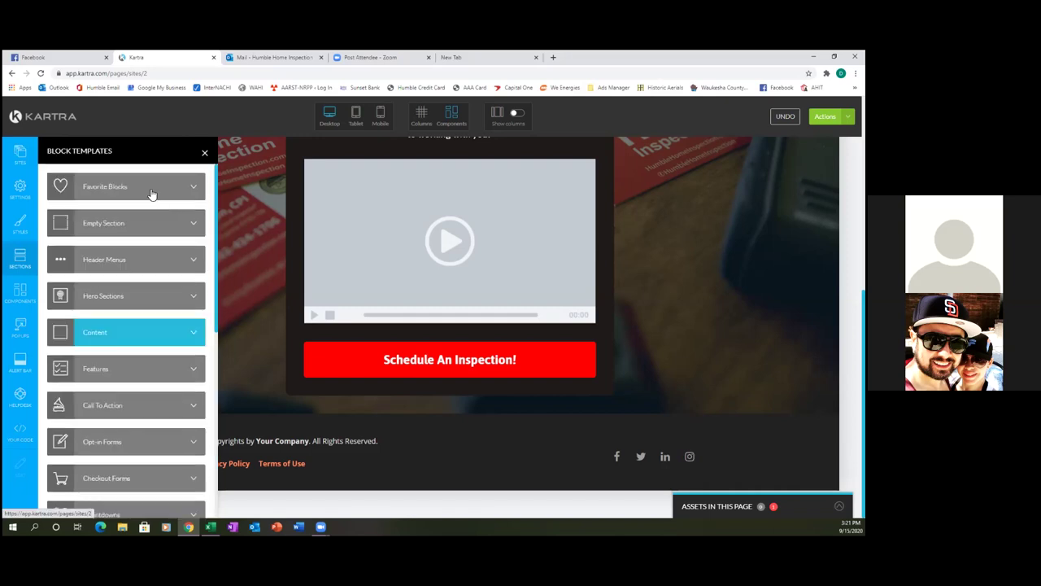
pyautogui.click(196, 188)
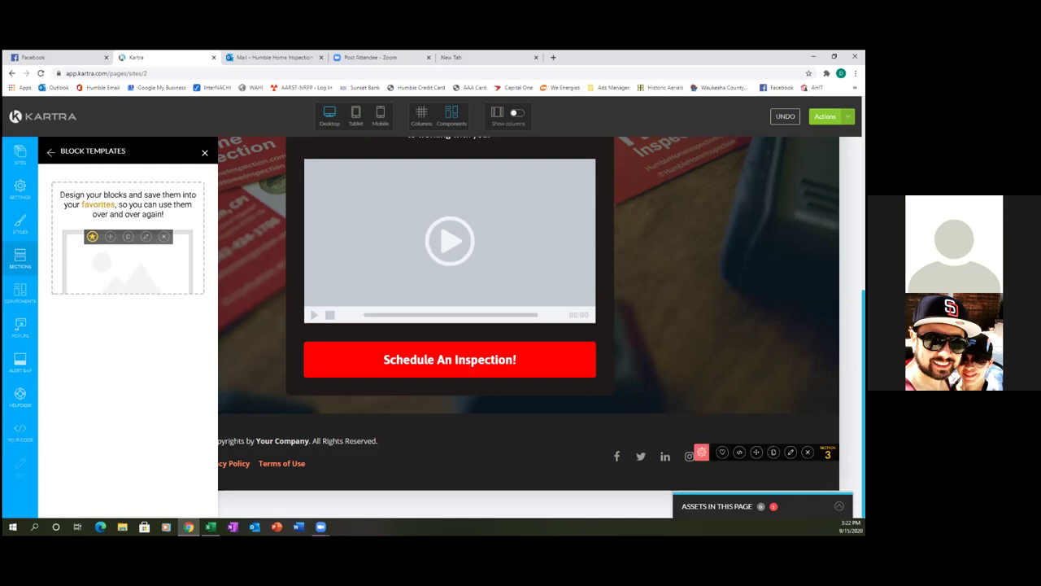
pyautogui.click(721, 451)
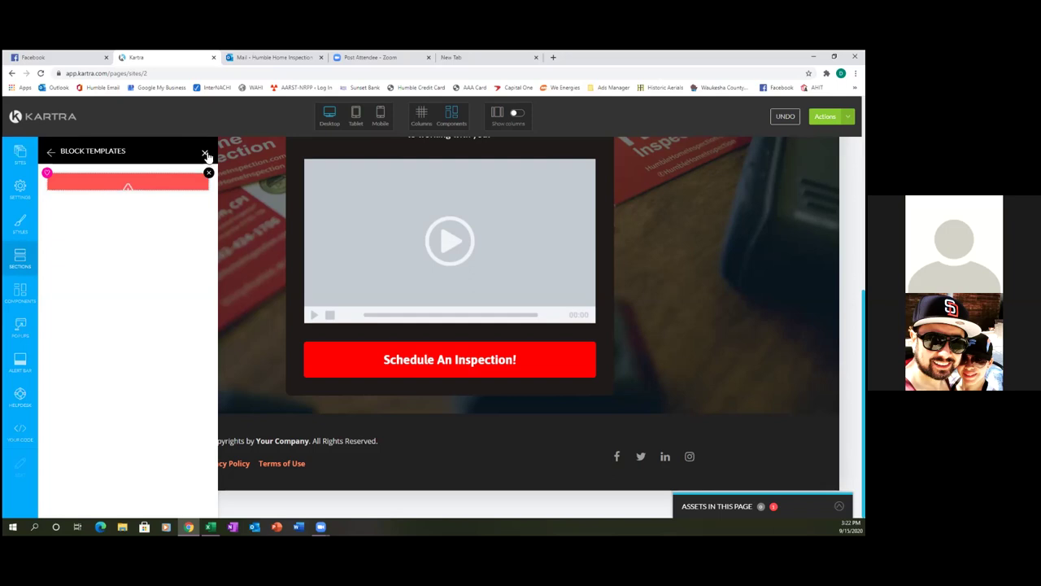
pyautogui.click(206, 152)
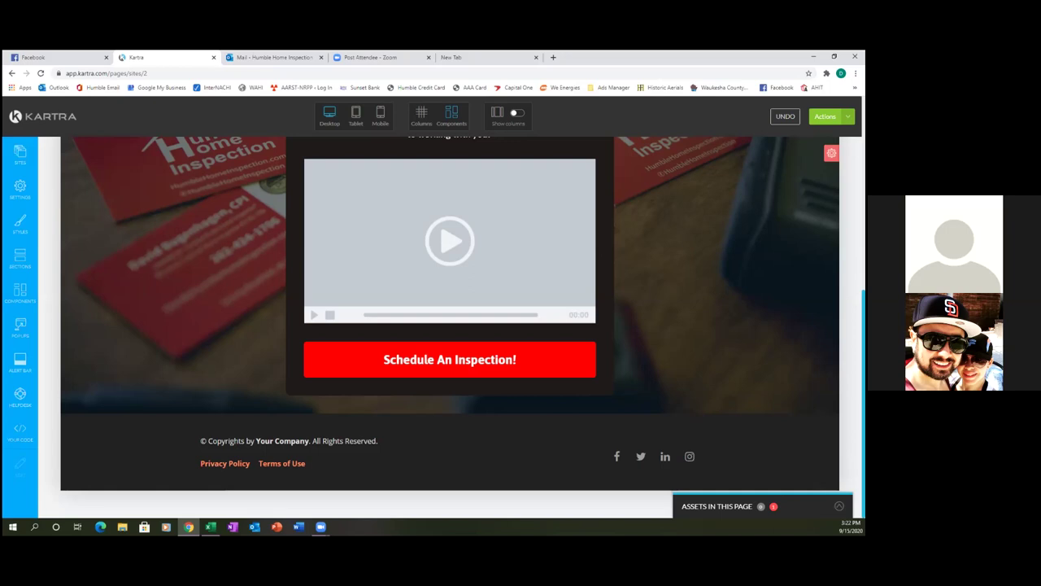
# Step: Close the Thank You Page's publish options and exit the page editor to the dashboard
pyautogui.scroll(3, 450, 326)
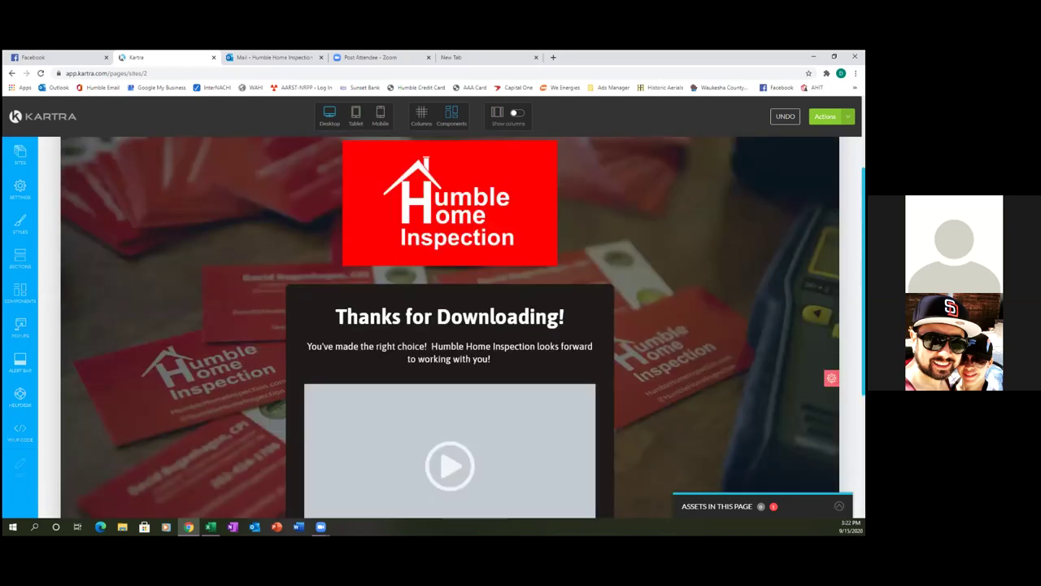
pyautogui.scroll(2, 450, 325)
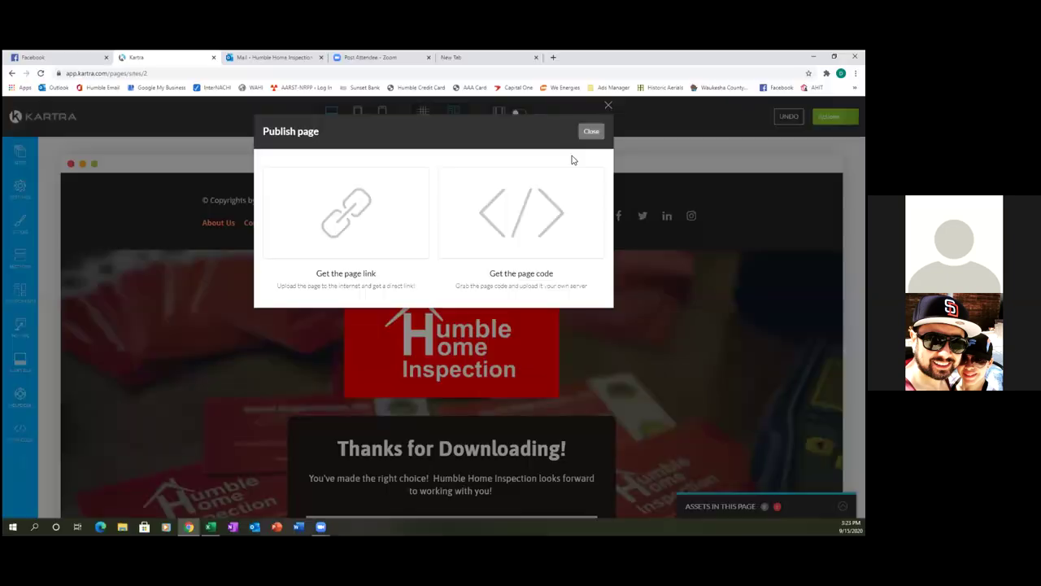
pyautogui.click(591, 130)
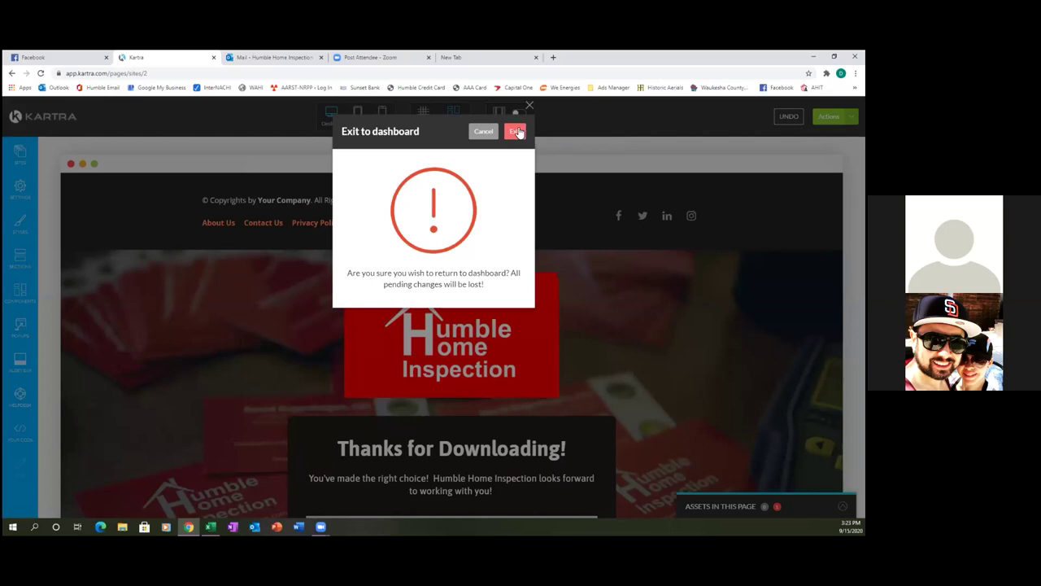
pyautogui.click(516, 132)
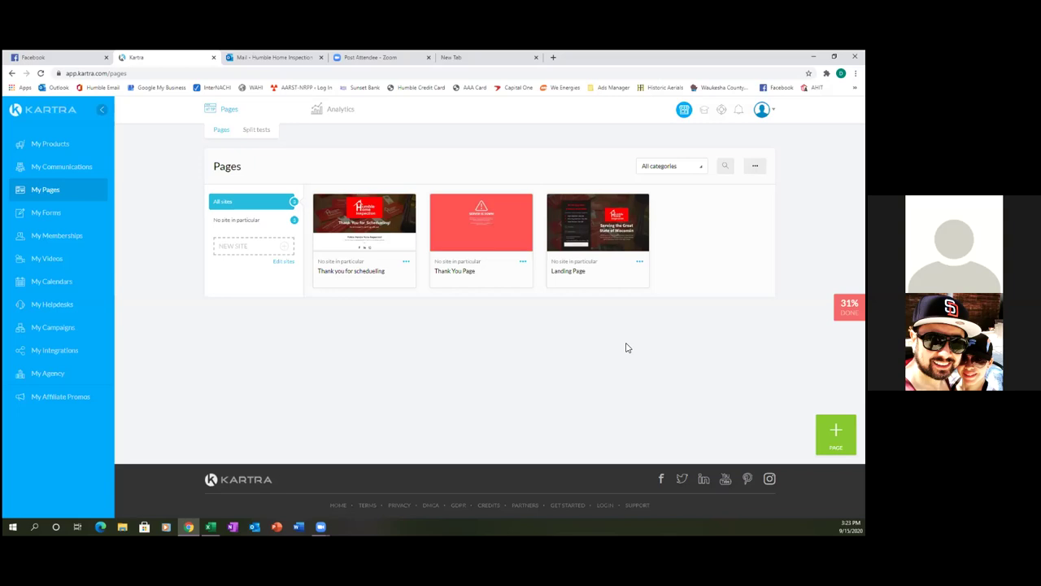
# Step: Open the Facebook Ads Manager audiences in a new tab and start a custom audience with Website as its source
pyautogui.hotkey('ctrl', 't')
pyautogui.hotkey('ctrl', 't')
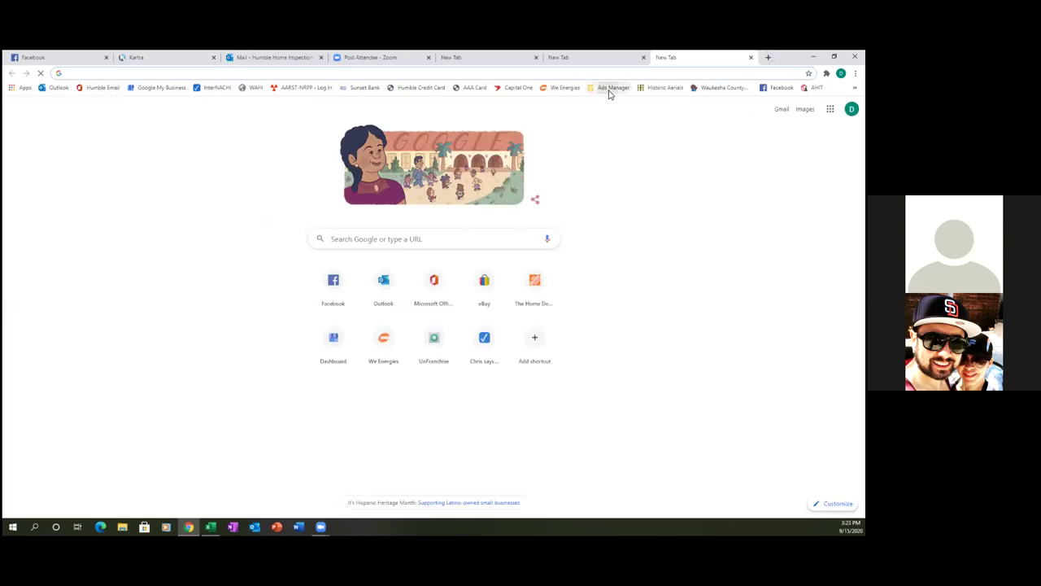
pyautogui.click(614, 154)
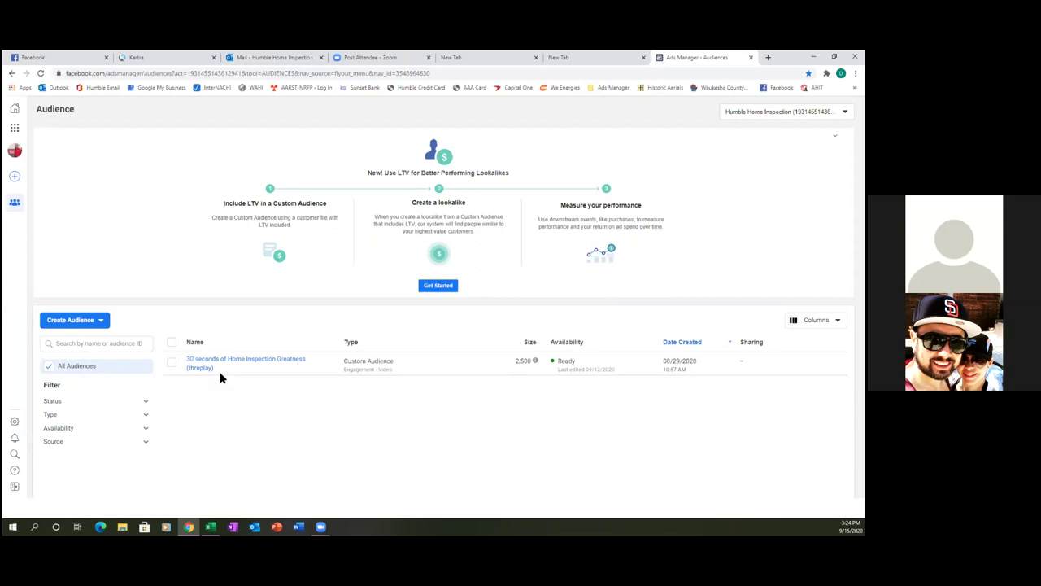
pyautogui.click(101, 321)
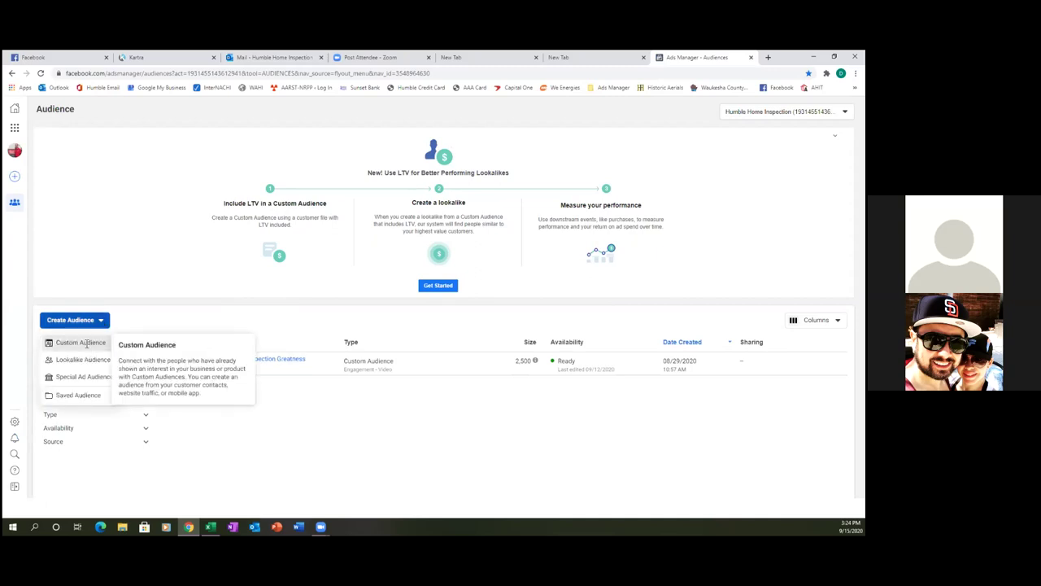
pyautogui.click(182, 376)
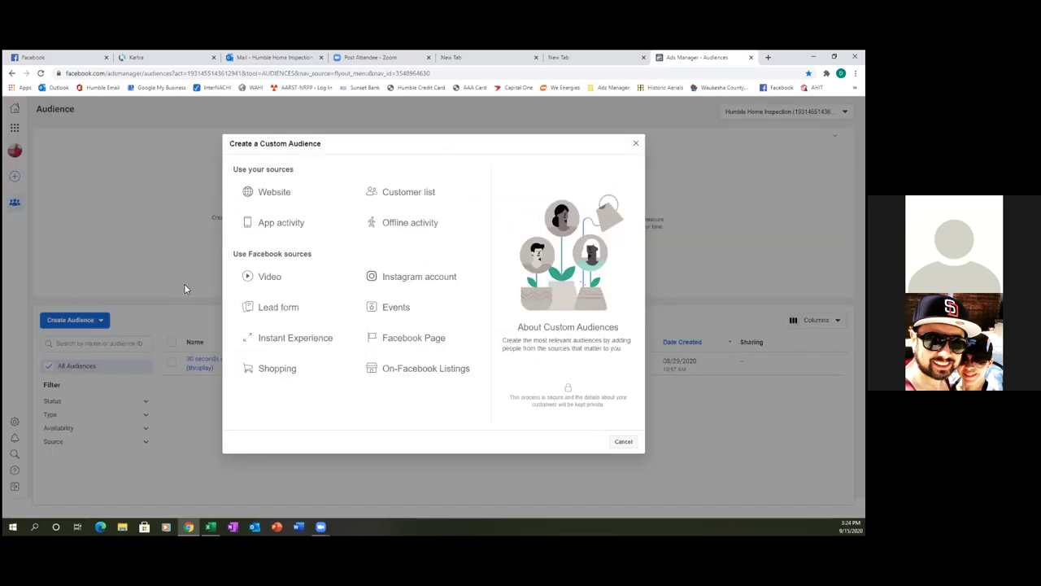
pyautogui.click(287, 199)
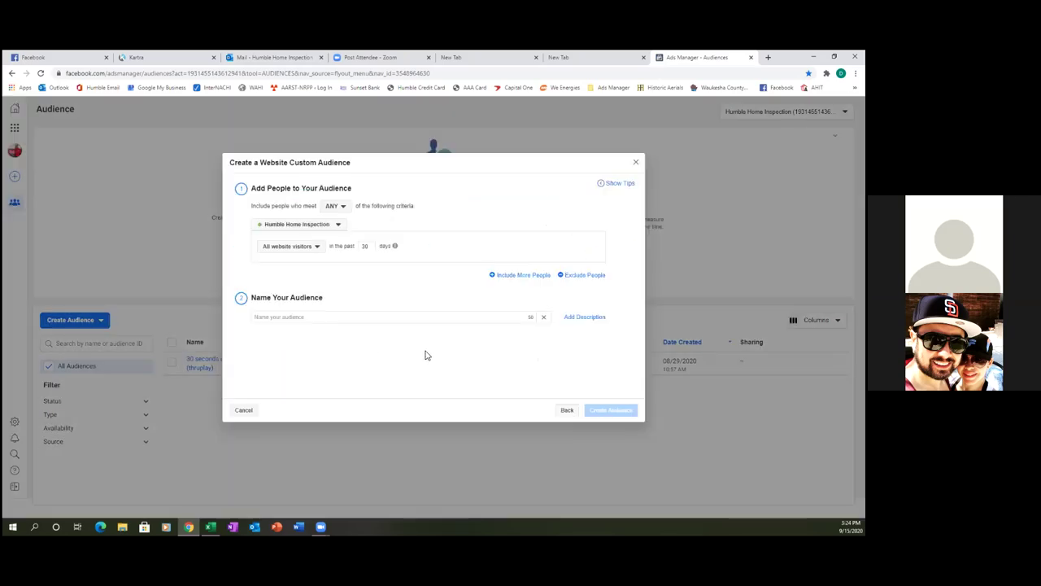
pyautogui.click(163, 57)
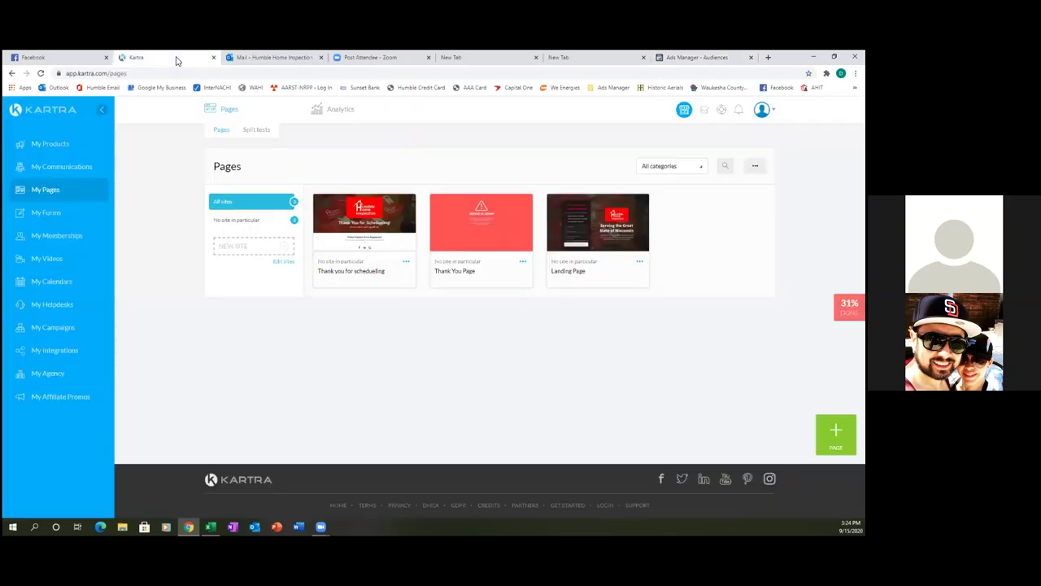
pyautogui.click(639, 266)
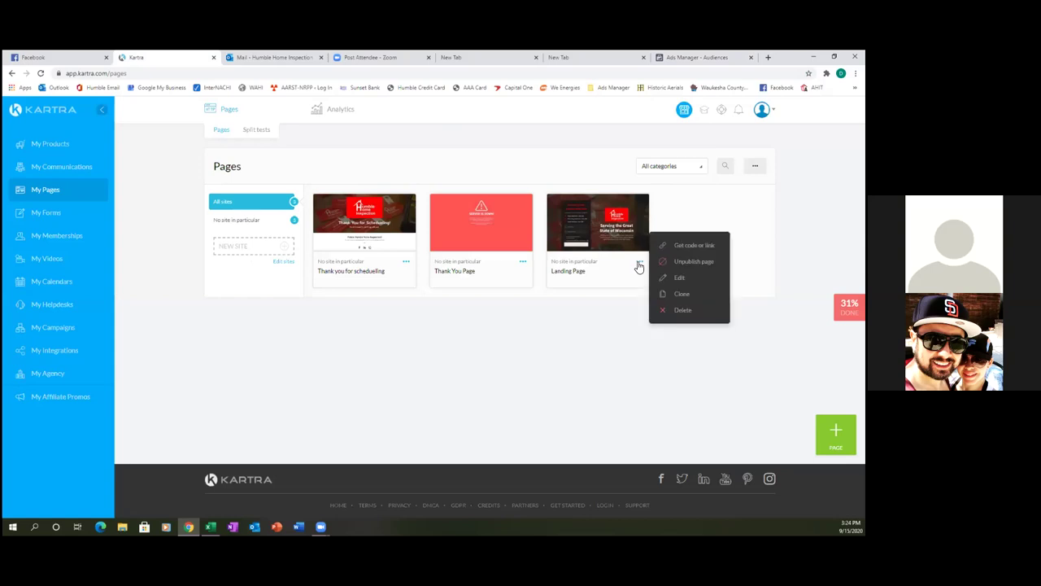
pyautogui.click(694, 247)
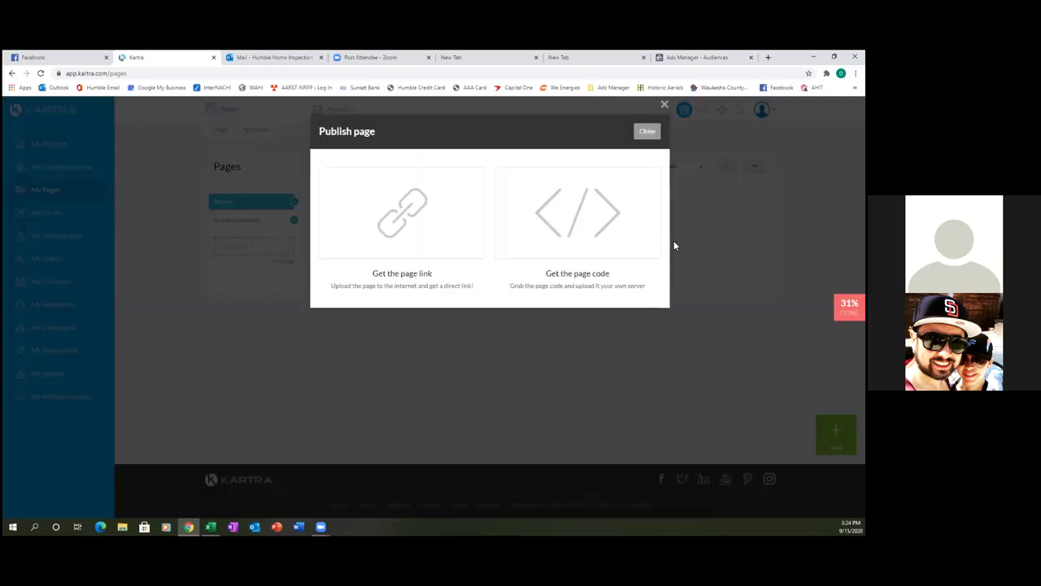
pyautogui.click(408, 222)
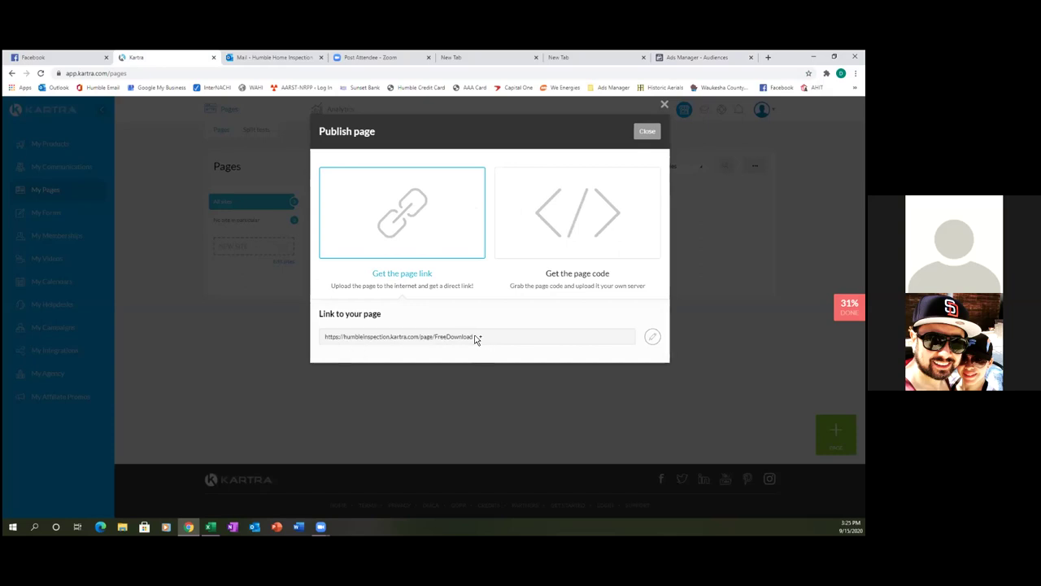
pyautogui.moveTo(476, 338); pyautogui.dragTo(350, 343)
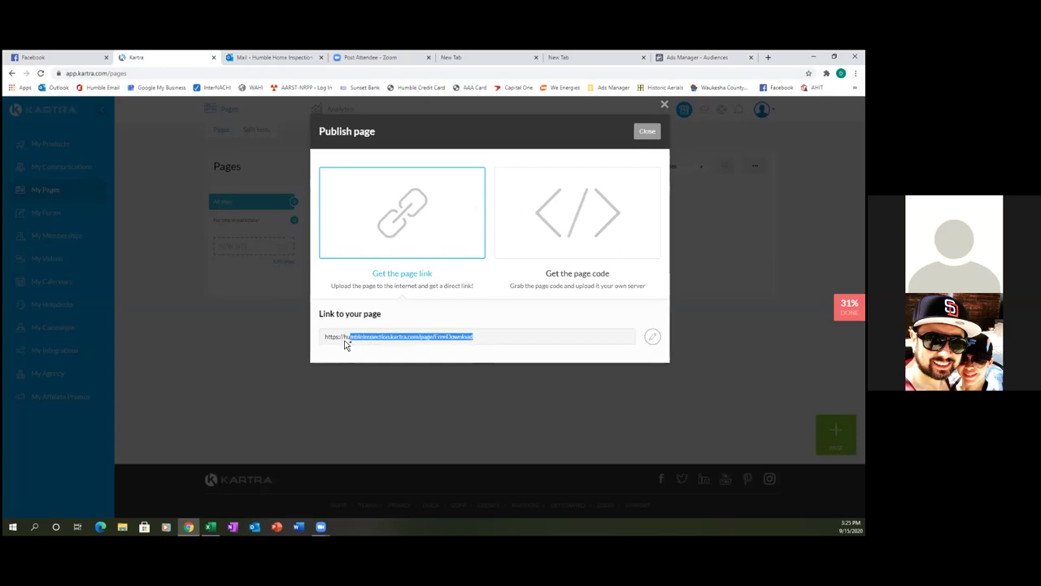
pyautogui.click(344, 345)
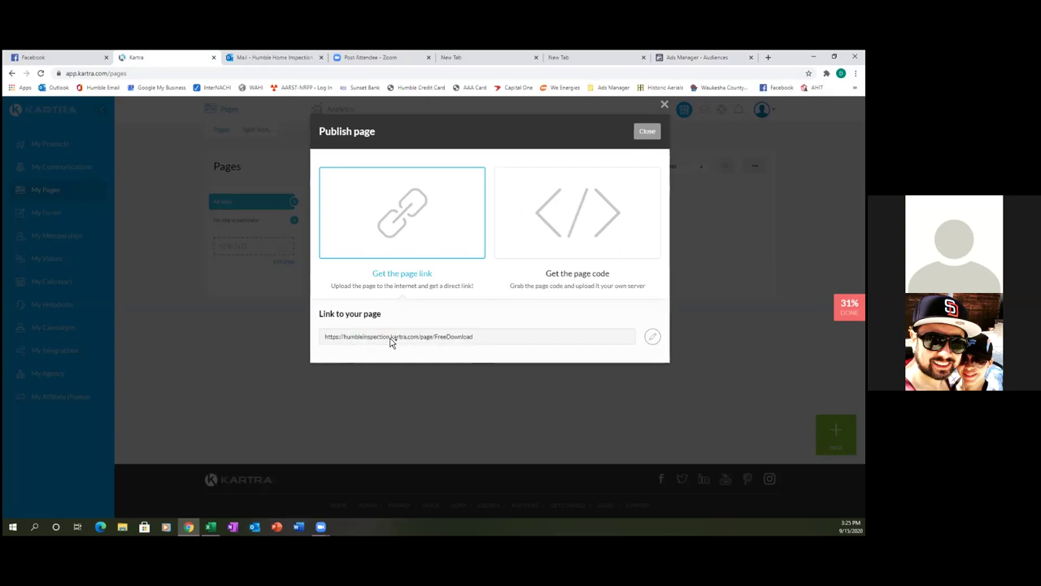
pyautogui.keyDown('shift'); pyautogui.click(351, 342); pyautogui.keyUp('shift')
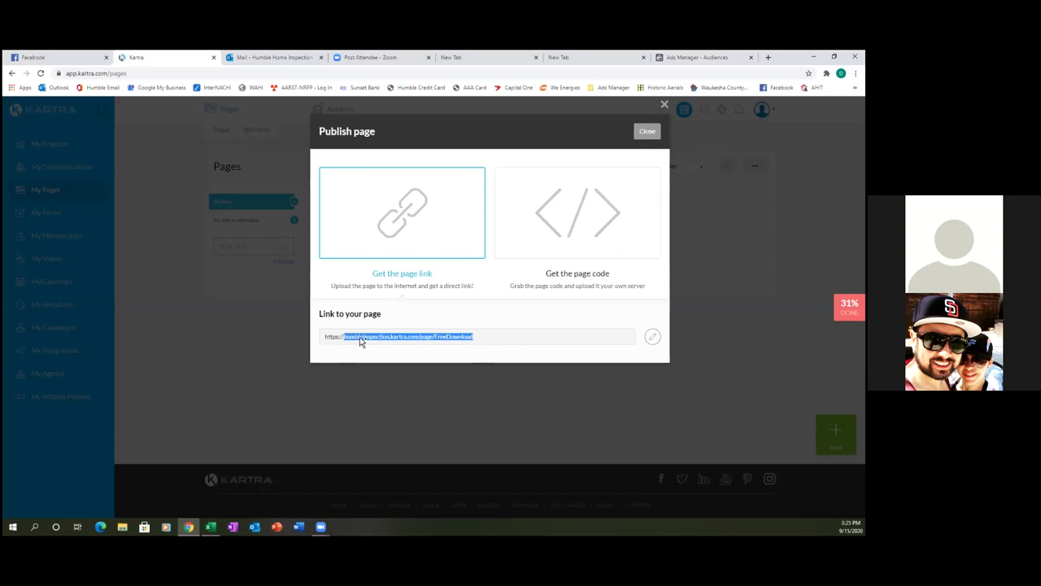
pyautogui.rightClick(360, 341)
pyautogui.click(377, 347)
pyautogui.click(447, 169)
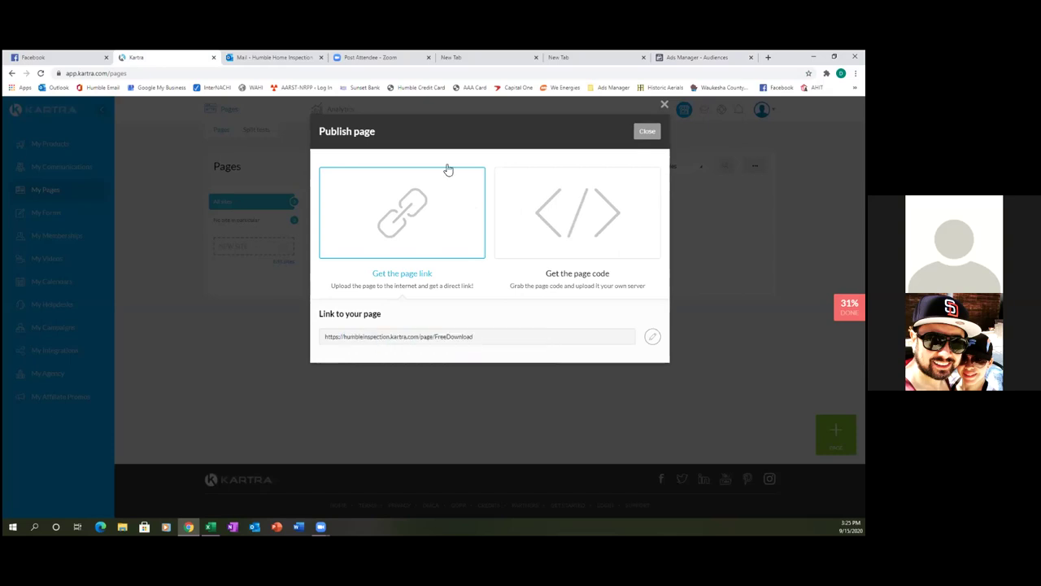
# Step: Back in Ads Manager, target people who visited specific web pages whose URL contains humbleinspection.kartra.com/page/FreeDownload
pyautogui.hotkey('ctrl', '9')
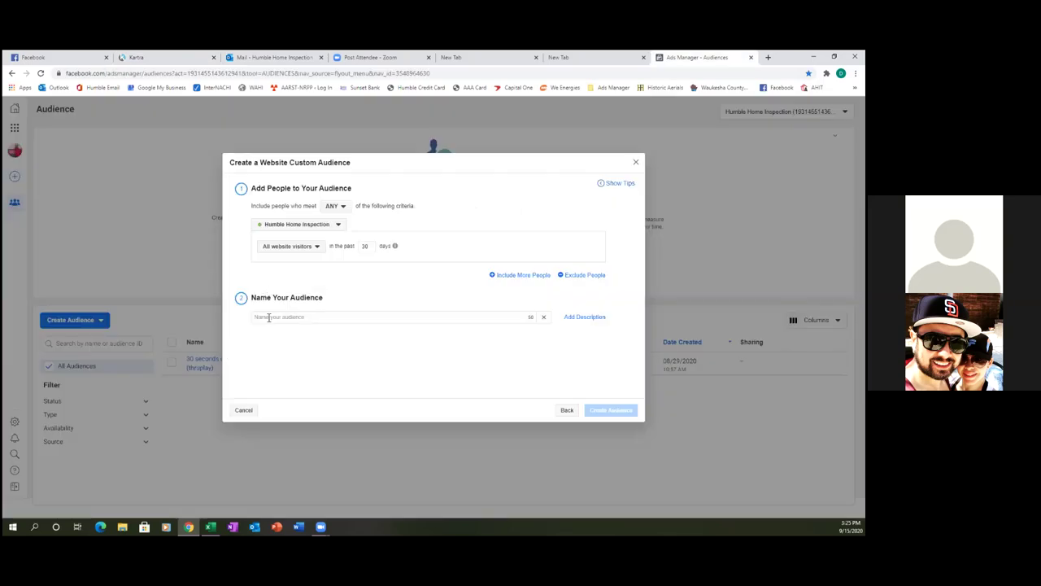
pyautogui.click(318, 247)
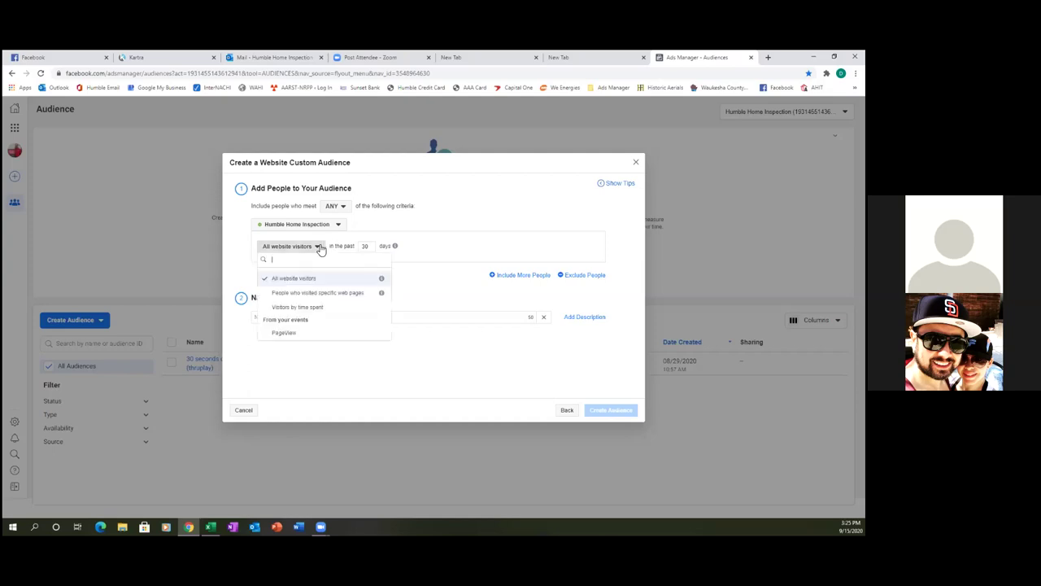
pyautogui.click(324, 293)
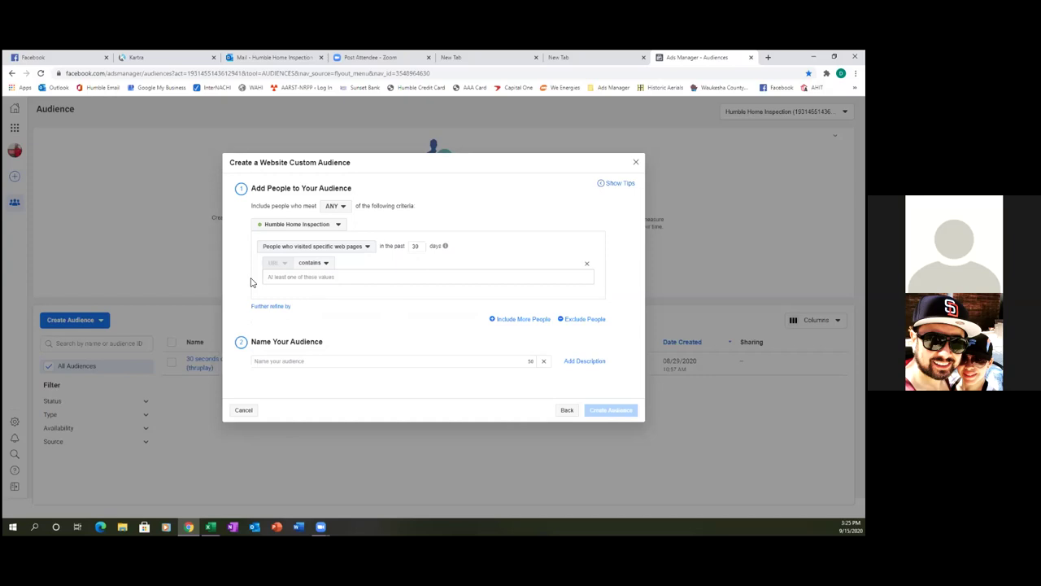
pyautogui.click(289, 278)
pyautogui.rightClick(280, 280)
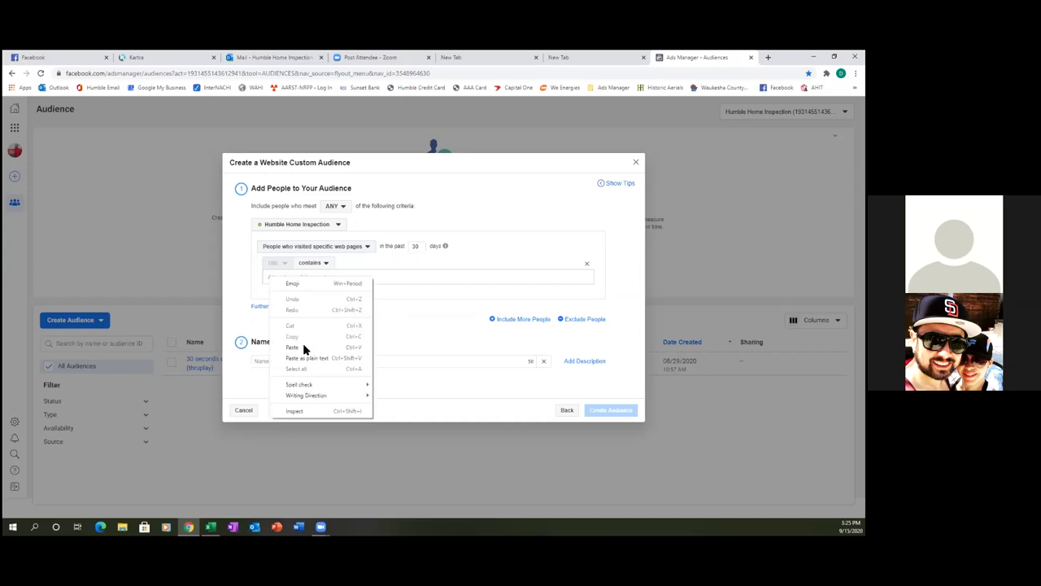
pyautogui.click(305, 347)
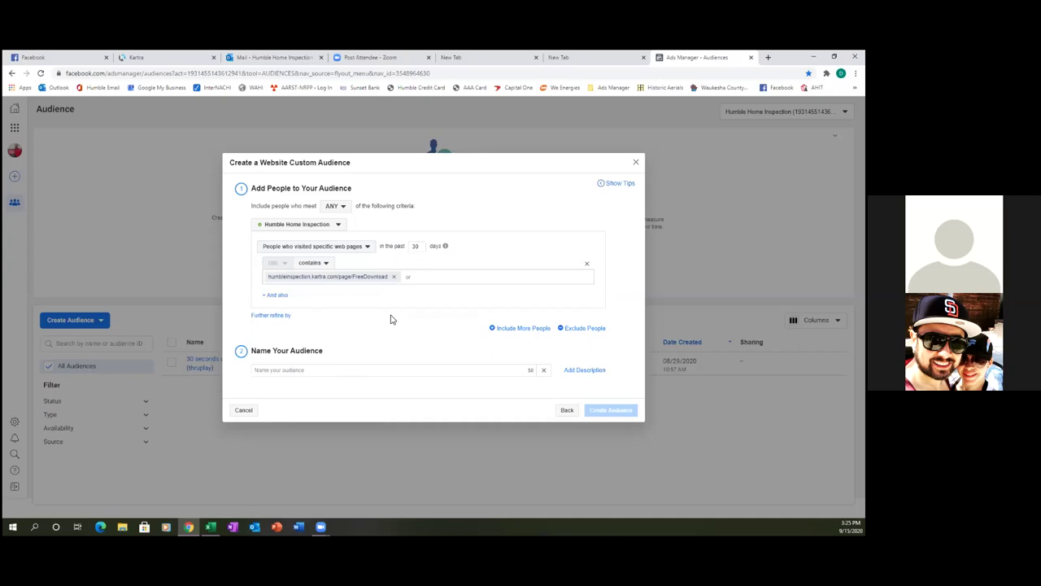
# Step: Set the website audience's time window to the past 180 days
pyautogui.doubleClick(417, 246)
pyautogui.press('BackSpace')
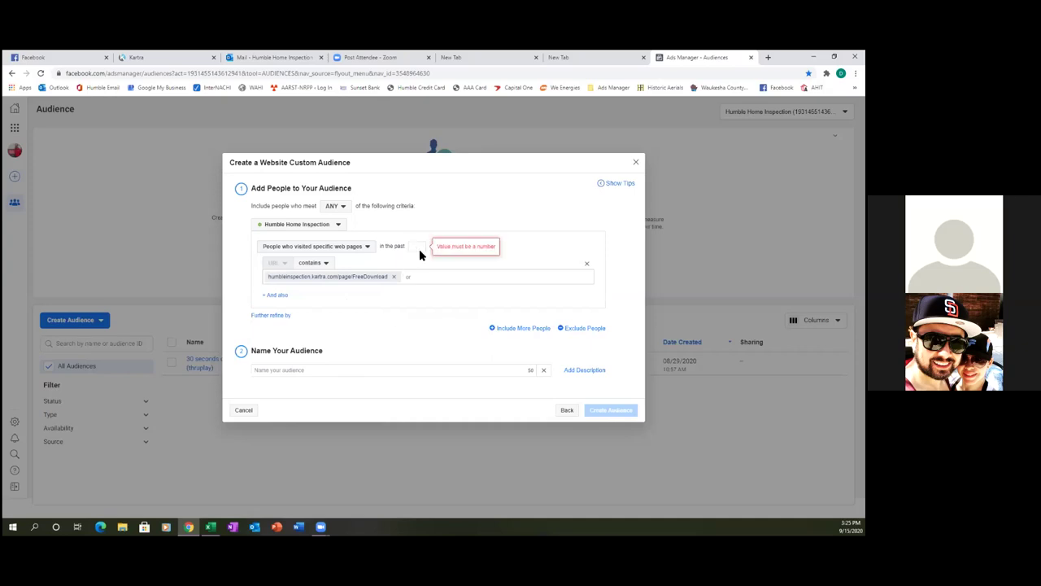
pyautogui.write('180')
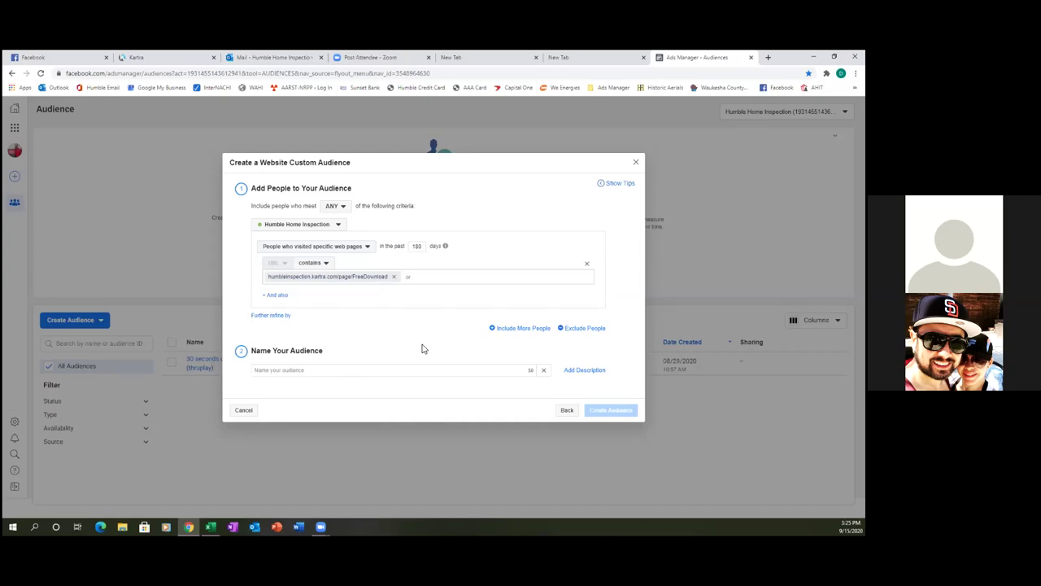
# Step: Name the website audience Landing Page Visitors (Only)
pyautogui.click(316, 372)
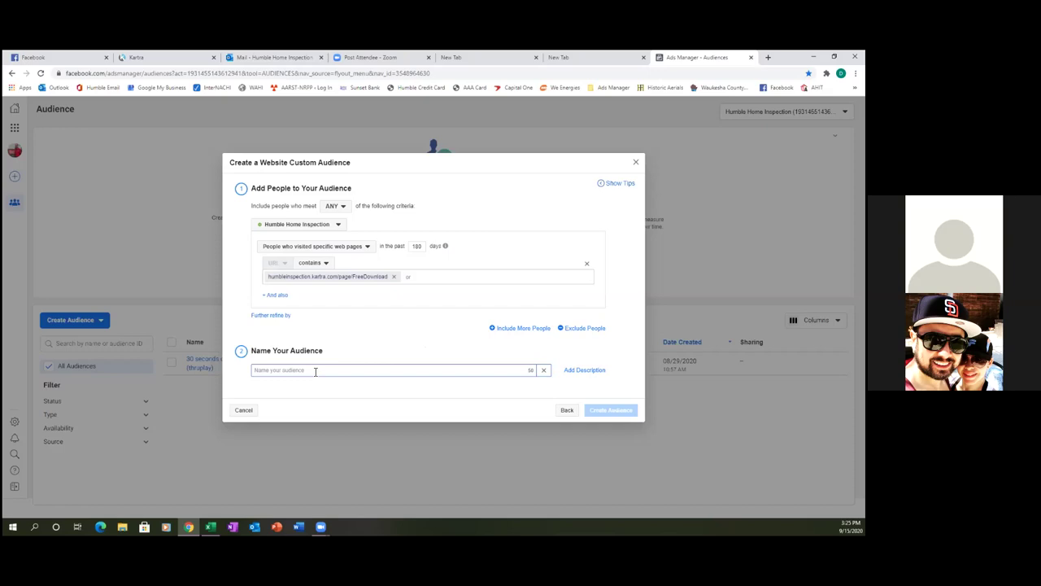
pyautogui.write('L')
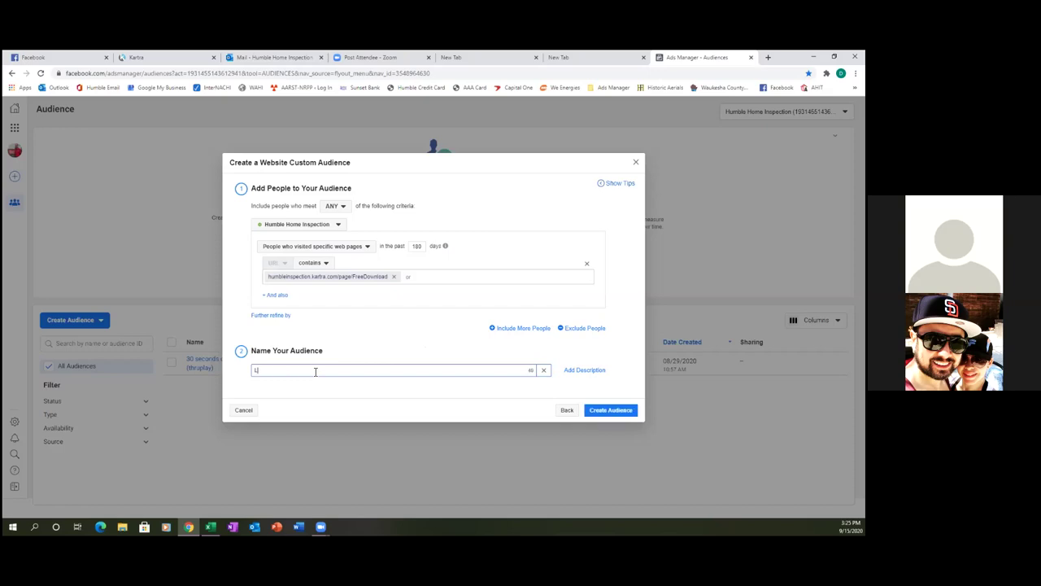
pyautogui.write('and')
pyautogui.write('ing Page ')
pyautogui.write('Vis')
pyautogui.write('itors')
pyautogui.write(' (')
pyautogui.write('City')
pyautogui.write(')')
# Step: Add an exclusion for people who visited specific web pages in the past 180 days
pyautogui.click(576, 329)
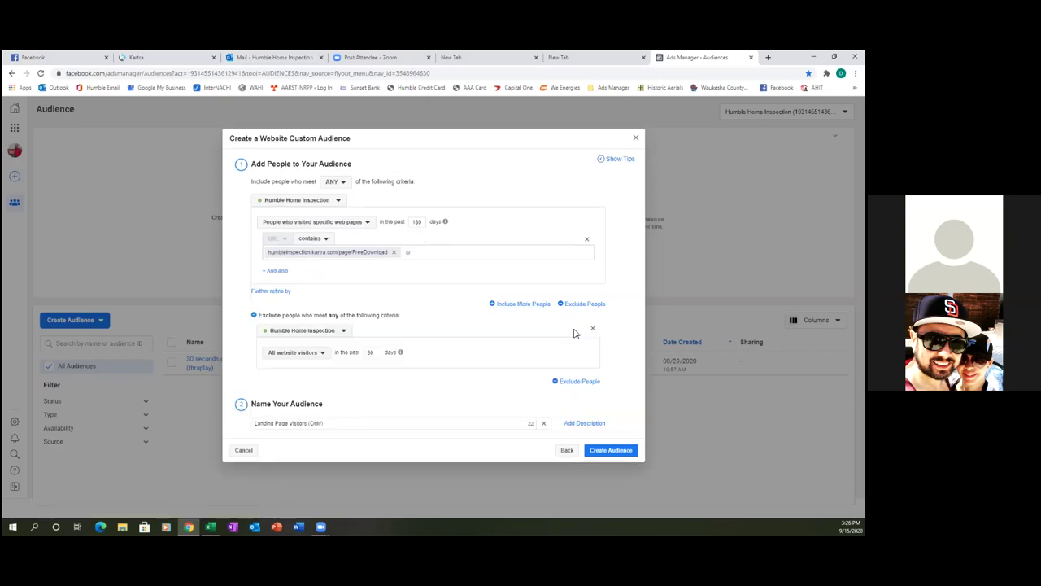
pyautogui.click(323, 353)
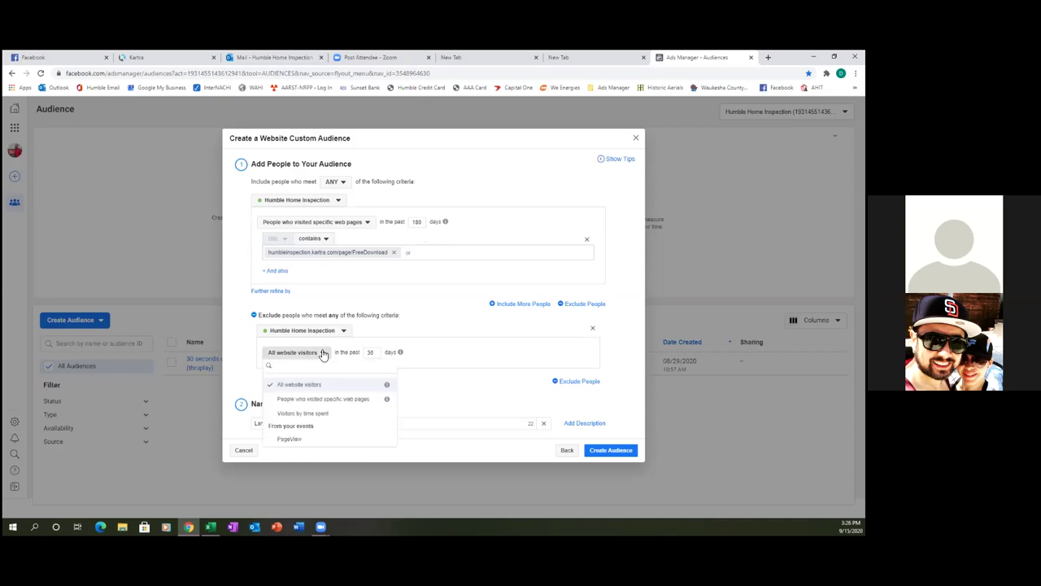
pyautogui.click(331, 400)
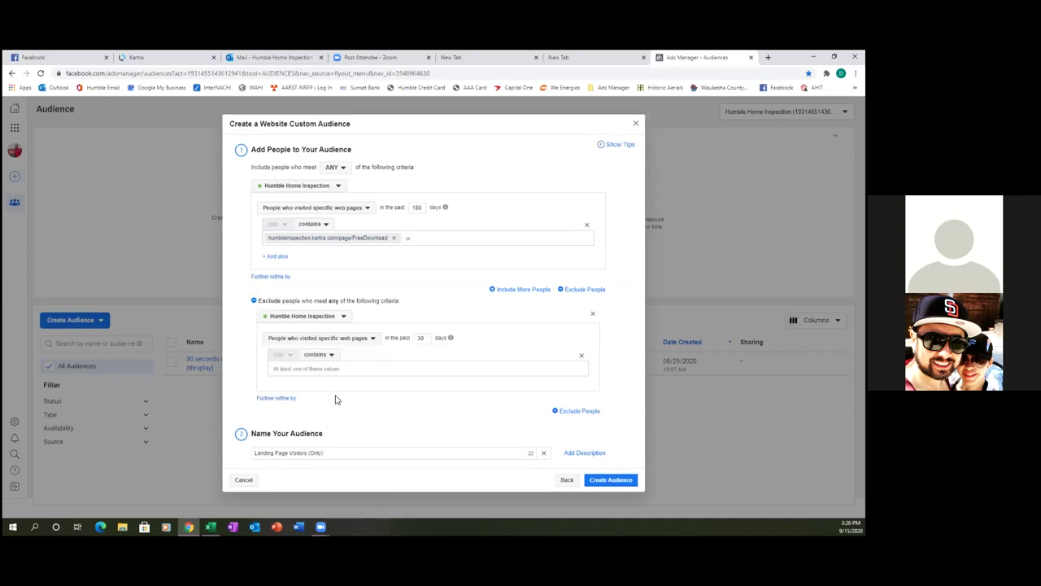
pyautogui.click(429, 342)
pyautogui.press('BackSpace')
pyautogui.press('BackSpace')
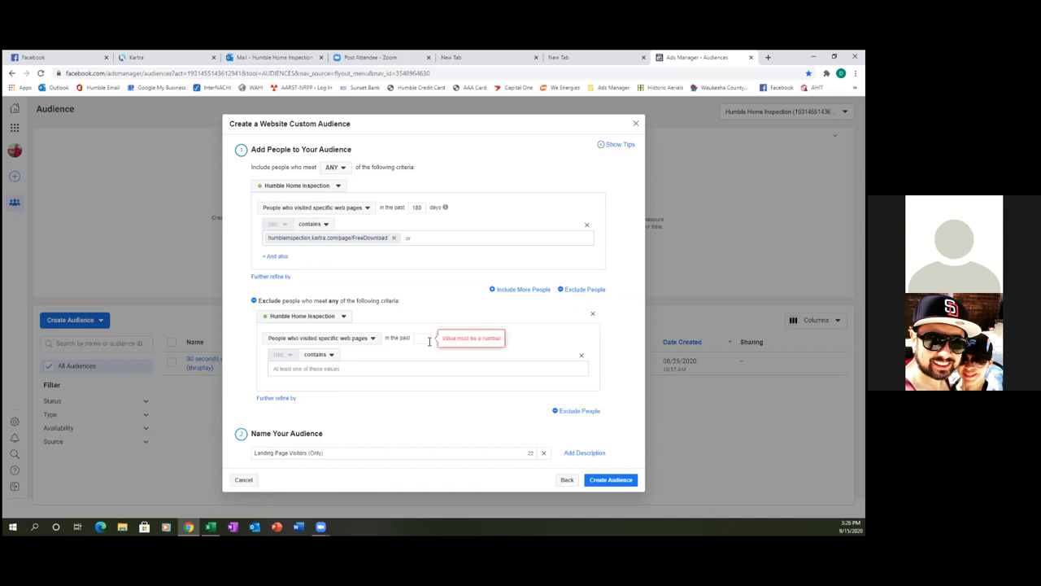
pyautogui.write('180')
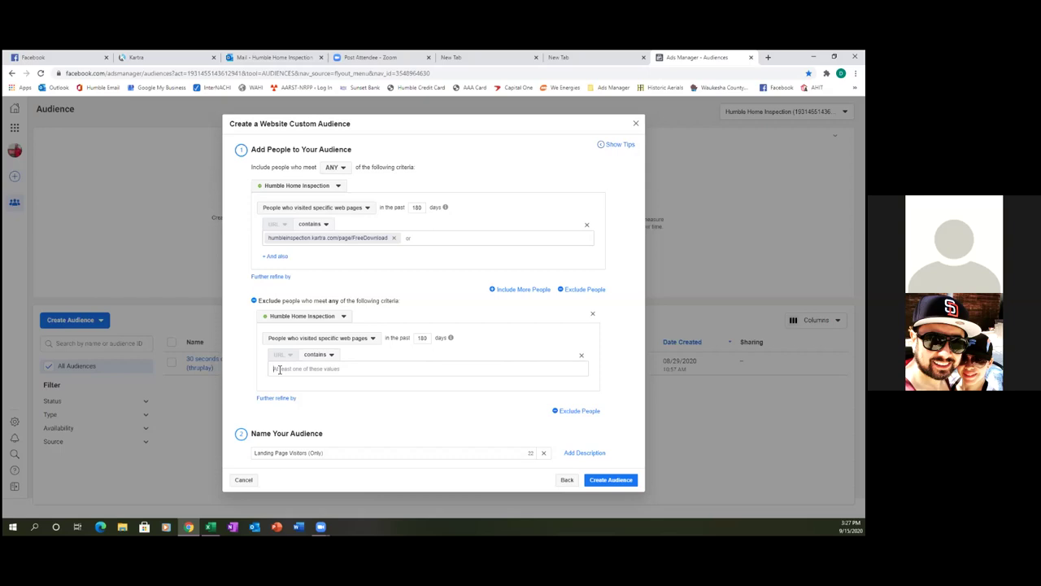
pyautogui.click(173, 59)
pyautogui.click(648, 132)
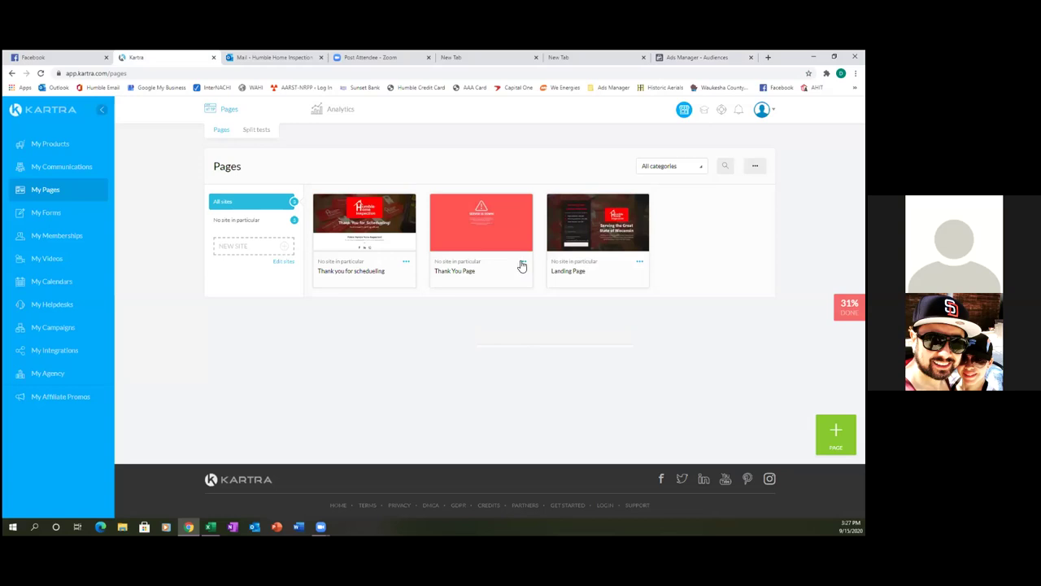
pyautogui.click(522, 265)
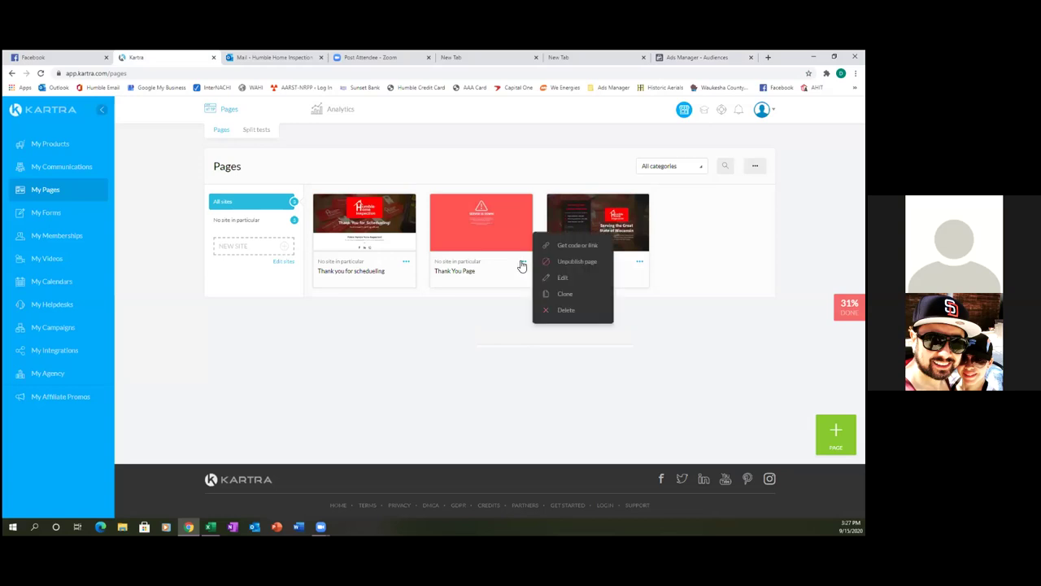
pyautogui.click(575, 246)
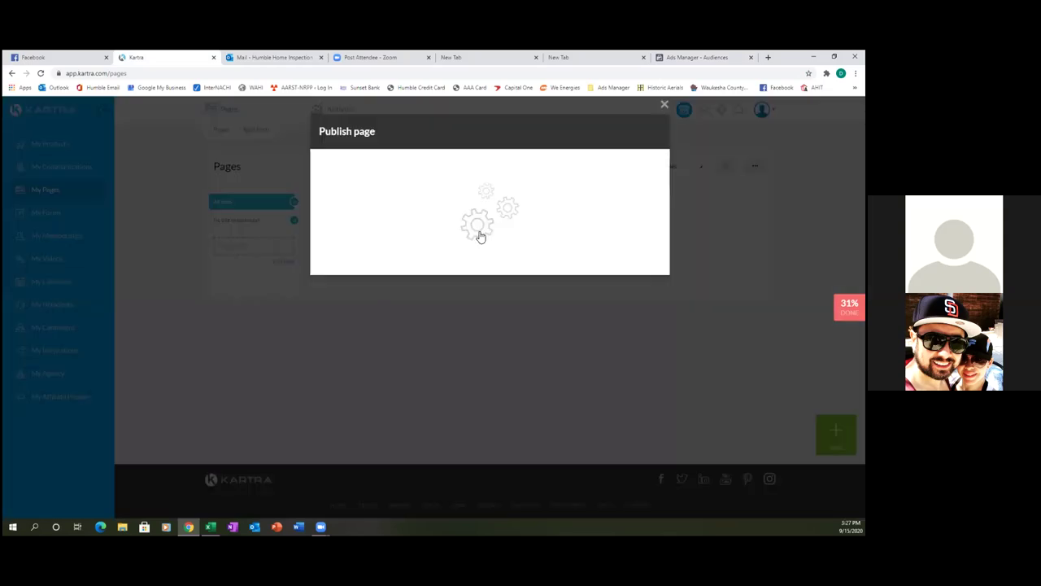
pyautogui.click(399, 275)
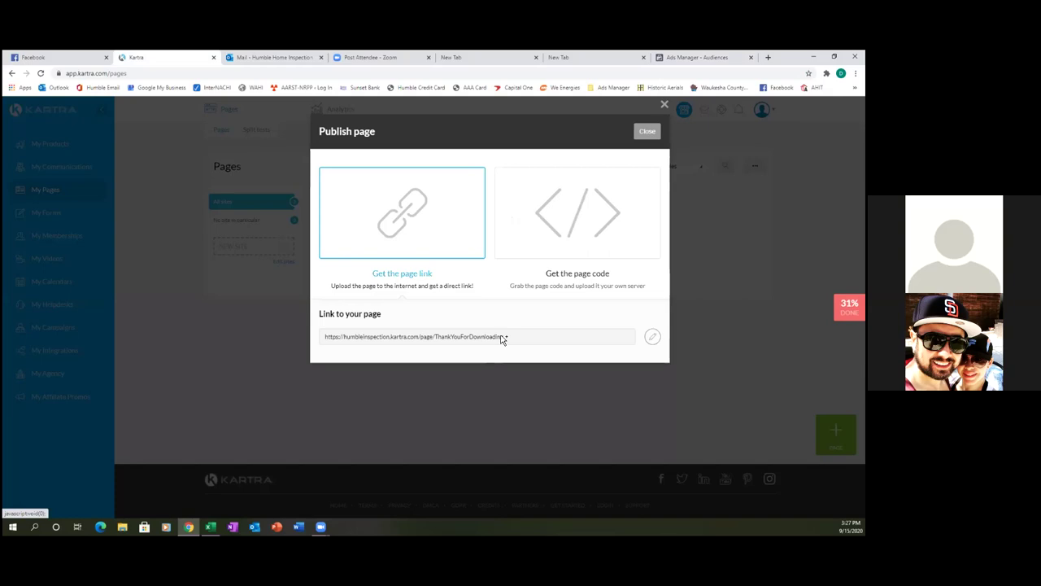
pyautogui.moveTo(407, 338); pyautogui.dragTo(373, 339)
pyautogui.hotkey('ctrl', 'c')
pyautogui.rightClick(378, 342)
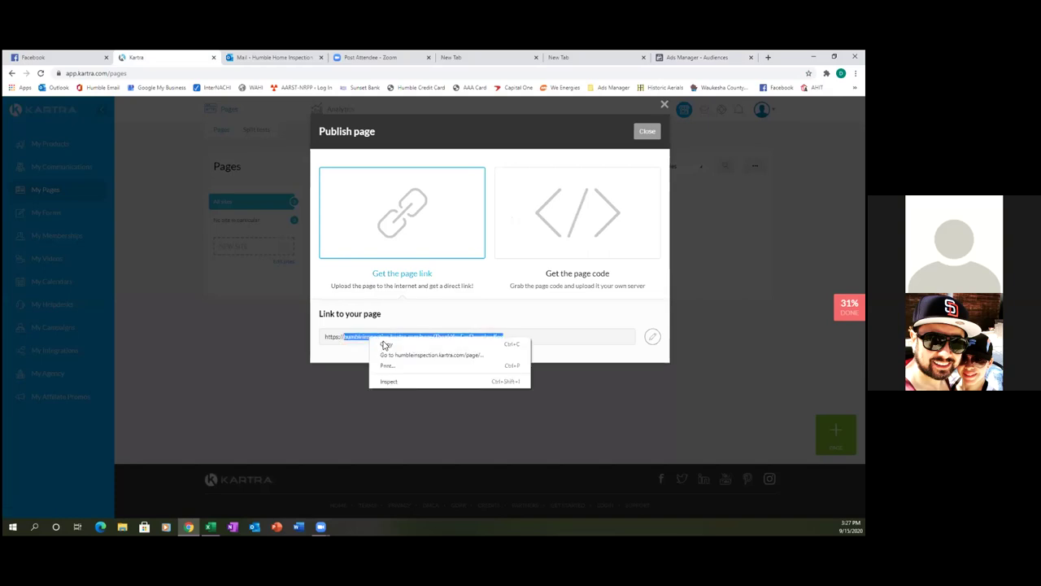
pyautogui.click(385, 344)
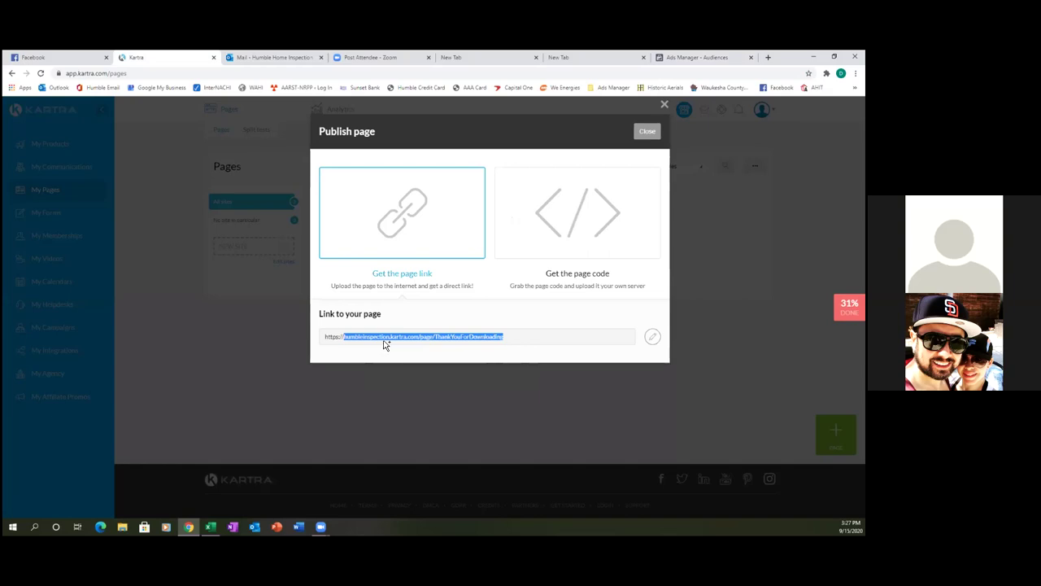
# Step: Back in Ads Manager, set the exclusion's URL to contain humbleinspection.kartra.com/page/ThankYouForDownloading and create the audience
pyautogui.click(685, 58)
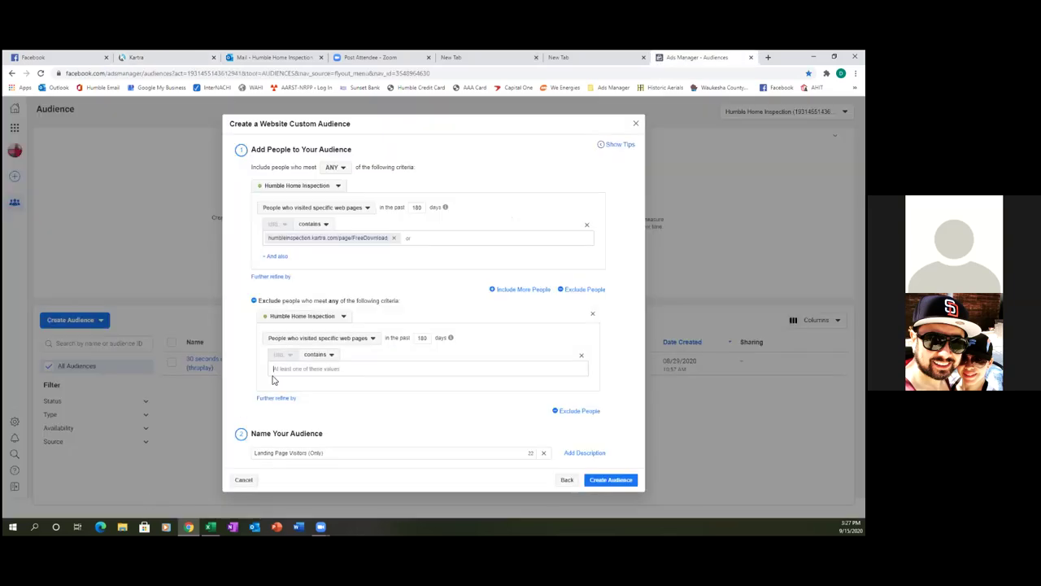
pyautogui.rightClick(274, 370)
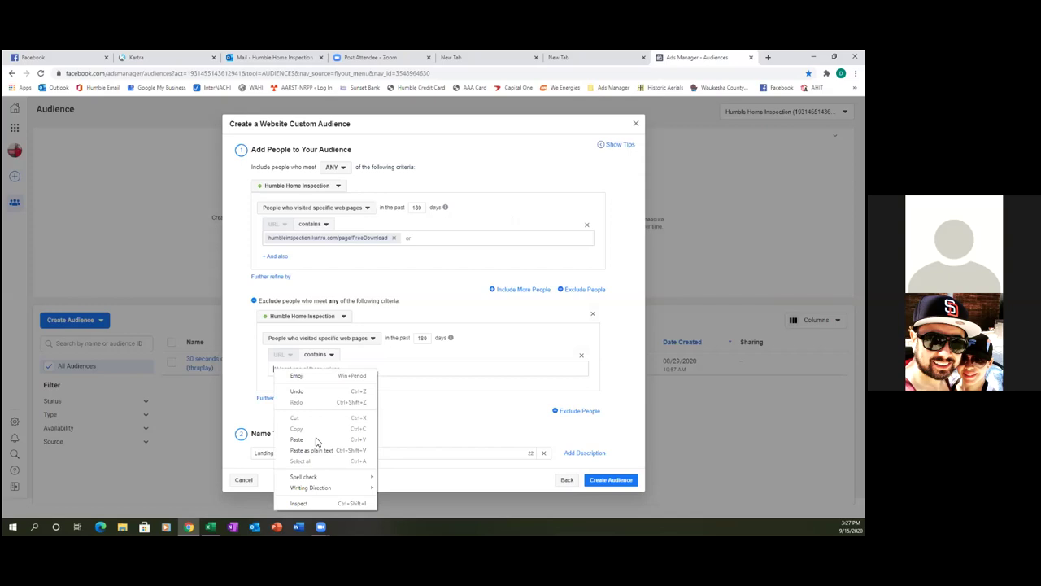
pyautogui.click(316, 437)
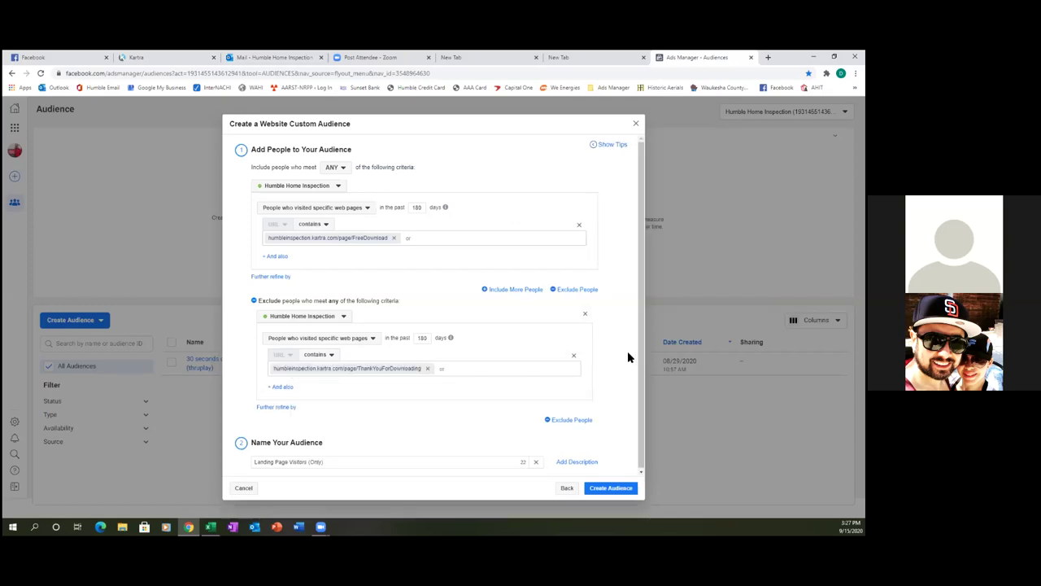
pyautogui.click(610, 488)
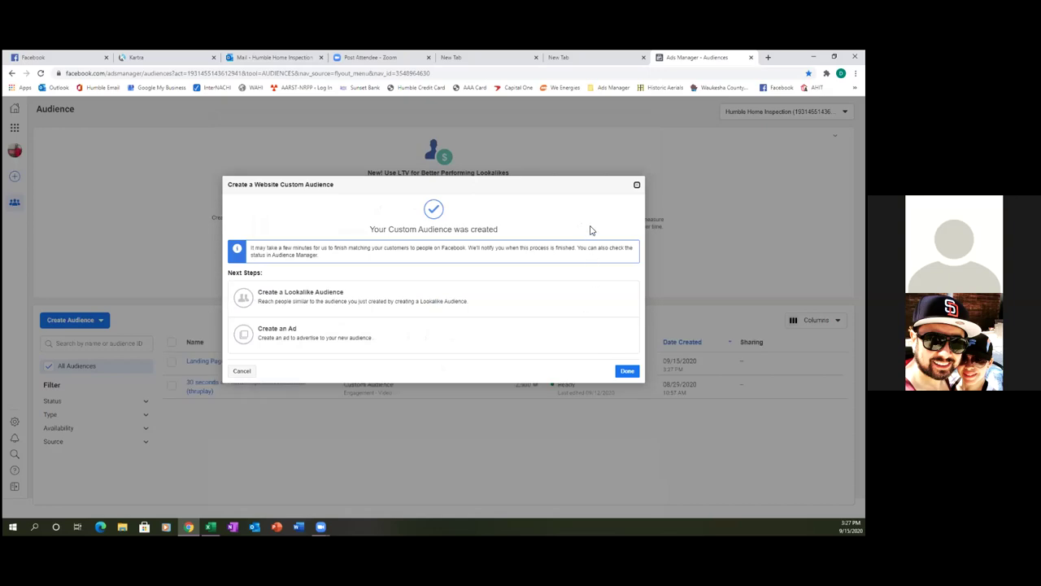
pyautogui.click(625, 372)
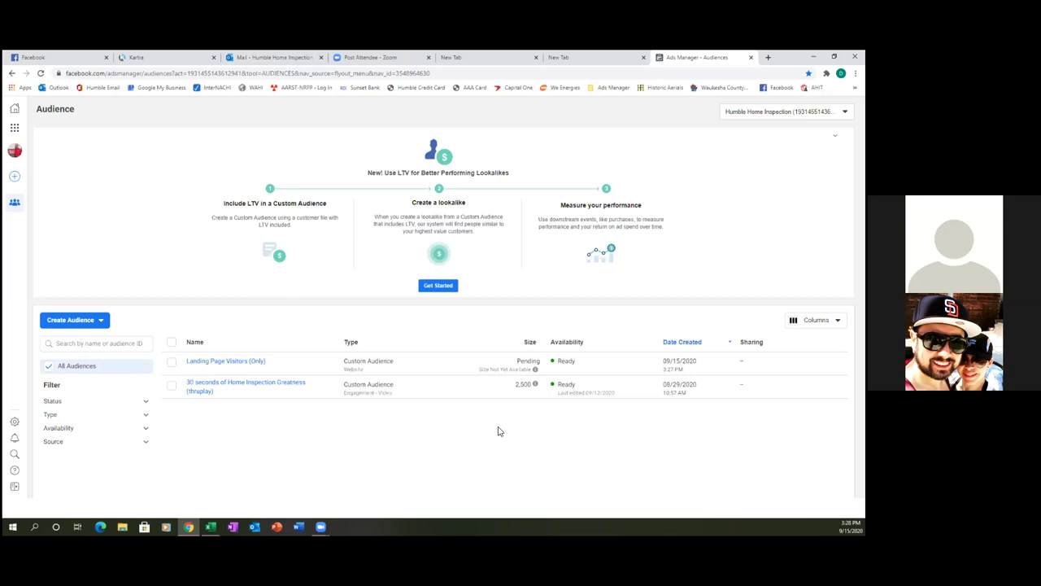
# Step: Start another custom audience with Website as its source
pyautogui.click(102, 321)
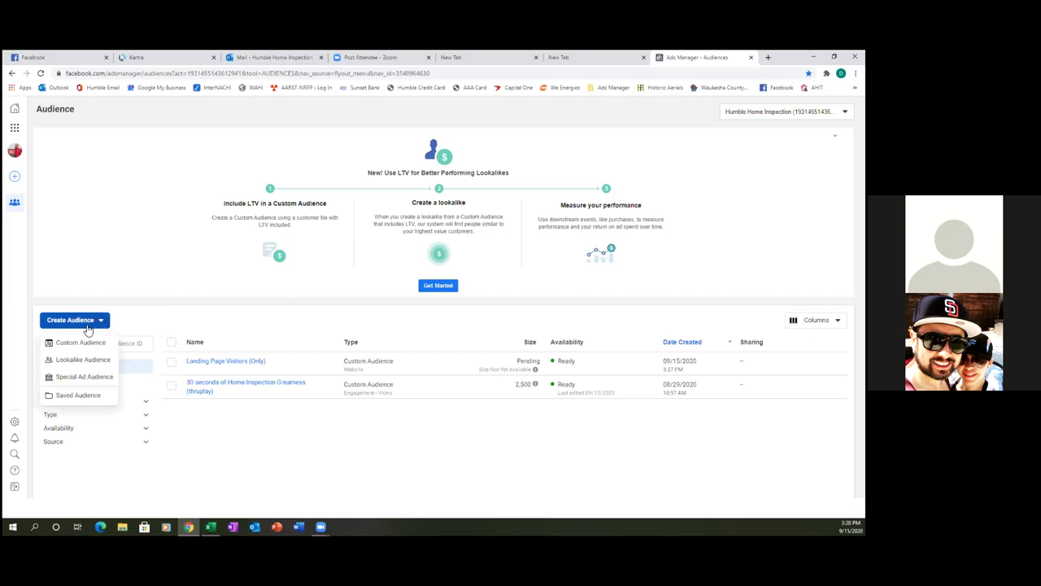
pyautogui.click(77, 344)
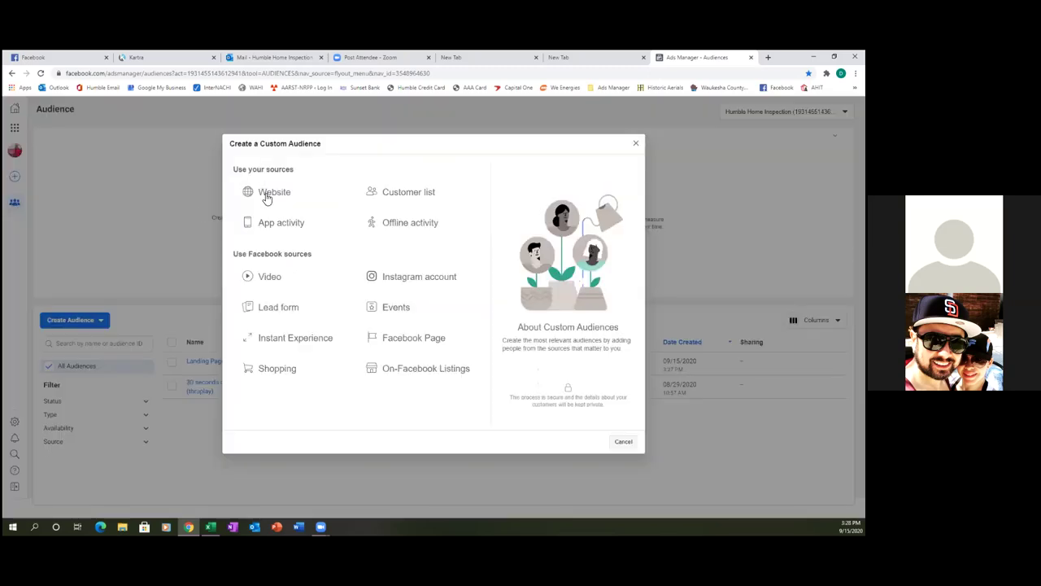
pyautogui.click(267, 195)
pyautogui.click(267, 198)
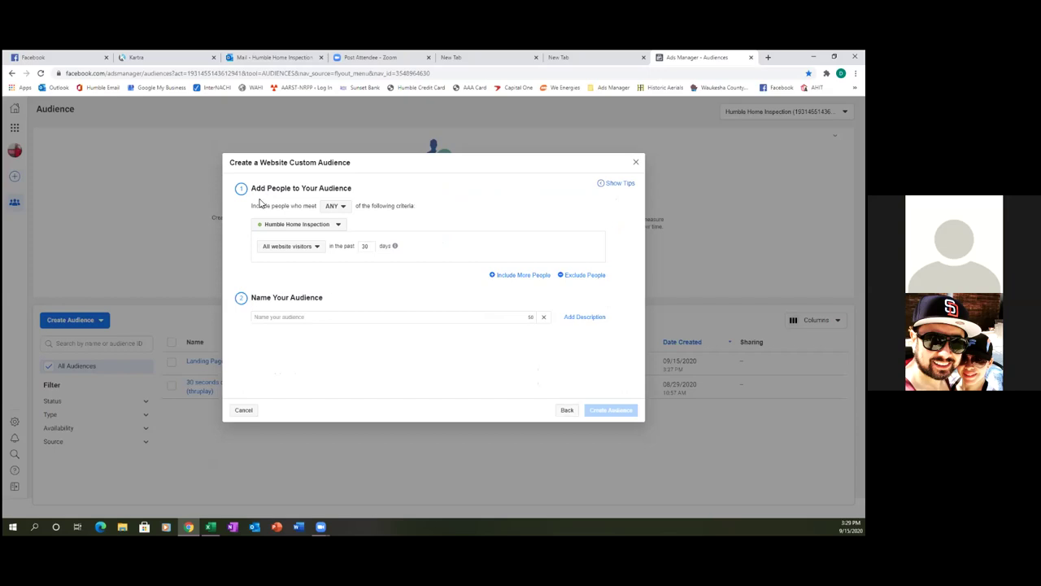
# Step: Target people who visited specific web pages in the past 180 days whose URL contains humbleinspection.kartra.com/page/ThankYouForDownloading
pyautogui.doubleClick(366, 246)
pyautogui.write('180')
pyautogui.click(298, 251)
pyautogui.click(312, 292)
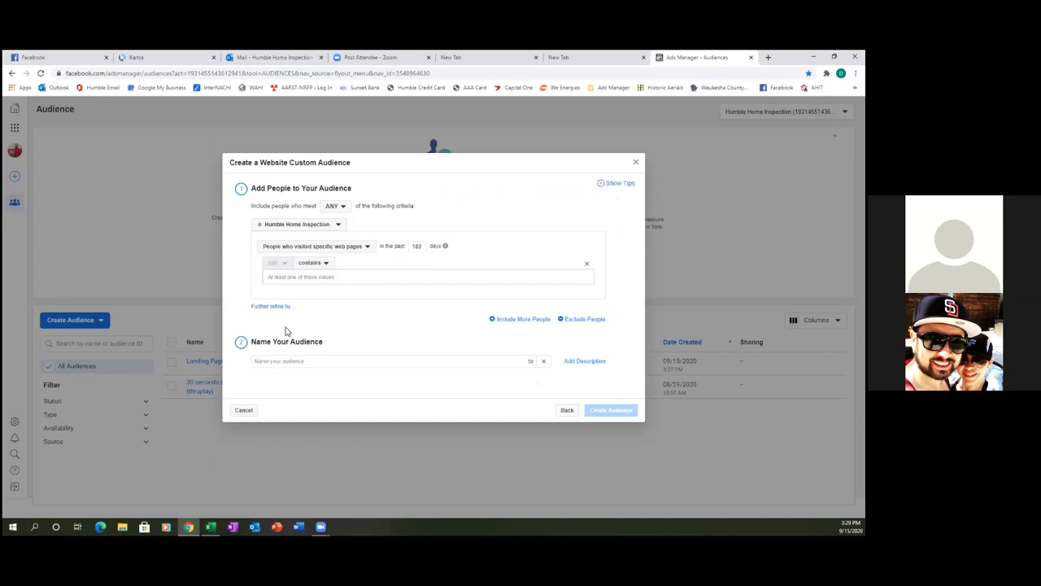
pyautogui.rightClick(272, 277)
pyautogui.click(308, 350)
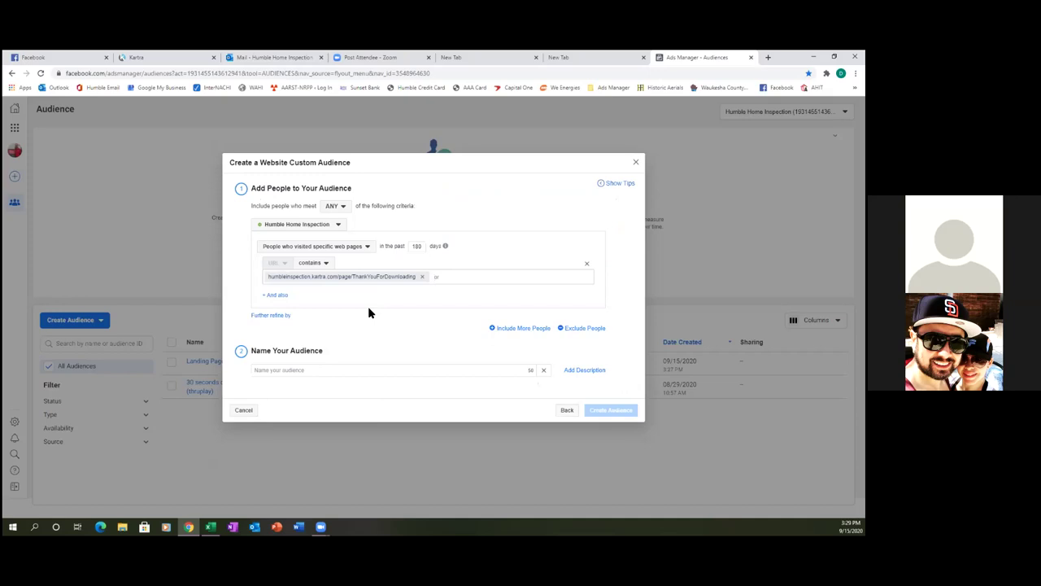
# Step: Name the audience People Who Downloaded and create it
pyautogui.click(310, 369)
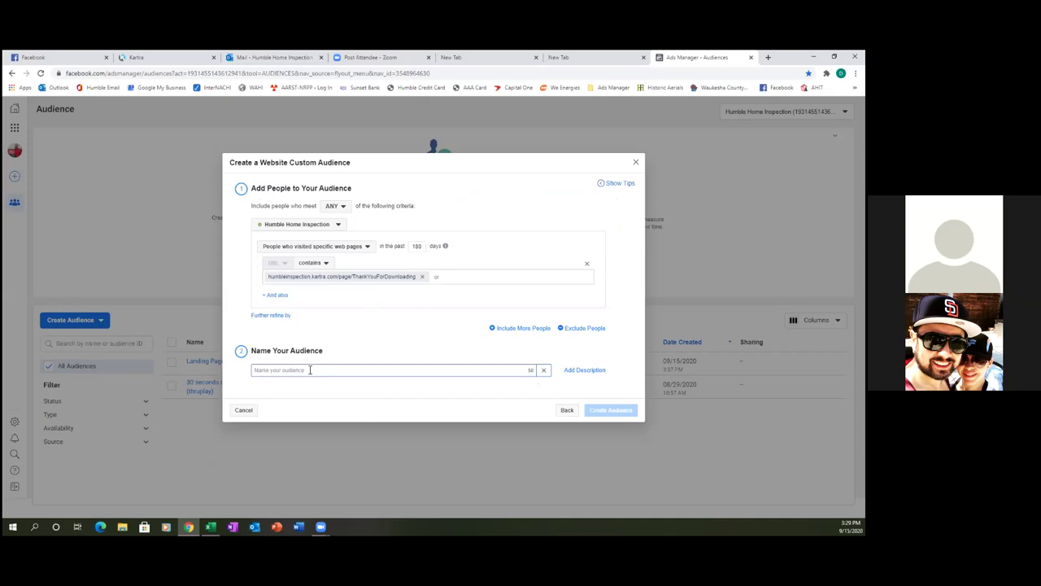
pyautogui.write('Peop')
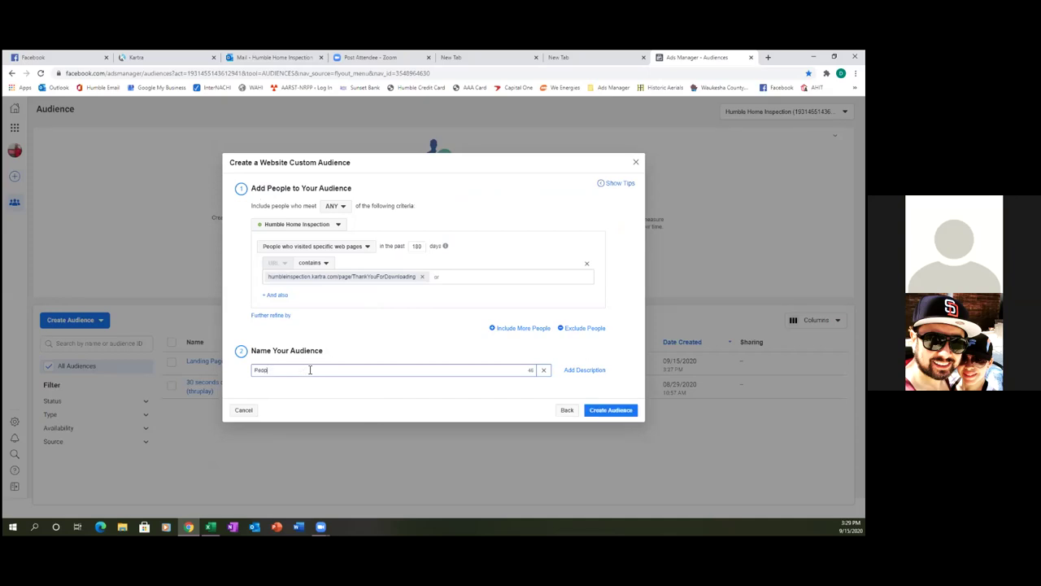
pyautogui.write('le Who DownLo')
pyautogui.press('BackSpace')
pyautogui.write('oaded')
pyautogui.click(612, 413)
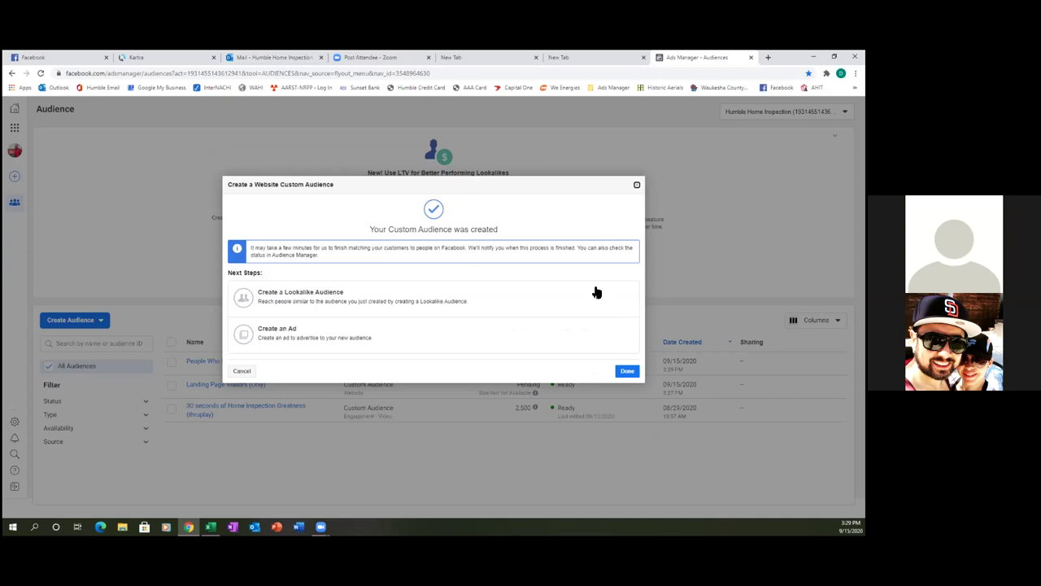
pyautogui.click(624, 372)
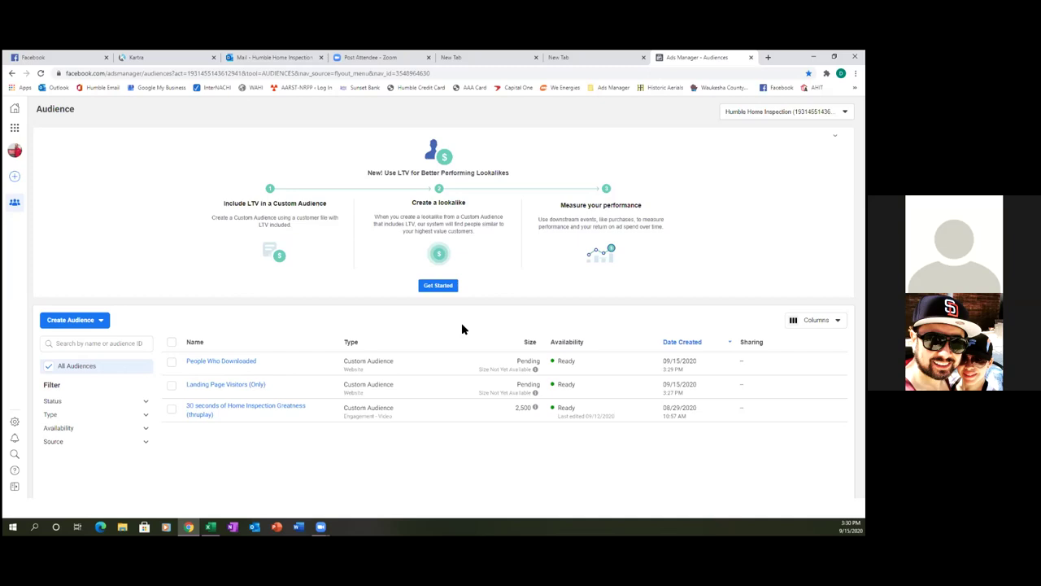
# Step: Start a third website custom audience targeting people who visited specific web pages in the past 180 days
pyautogui.click(100, 322)
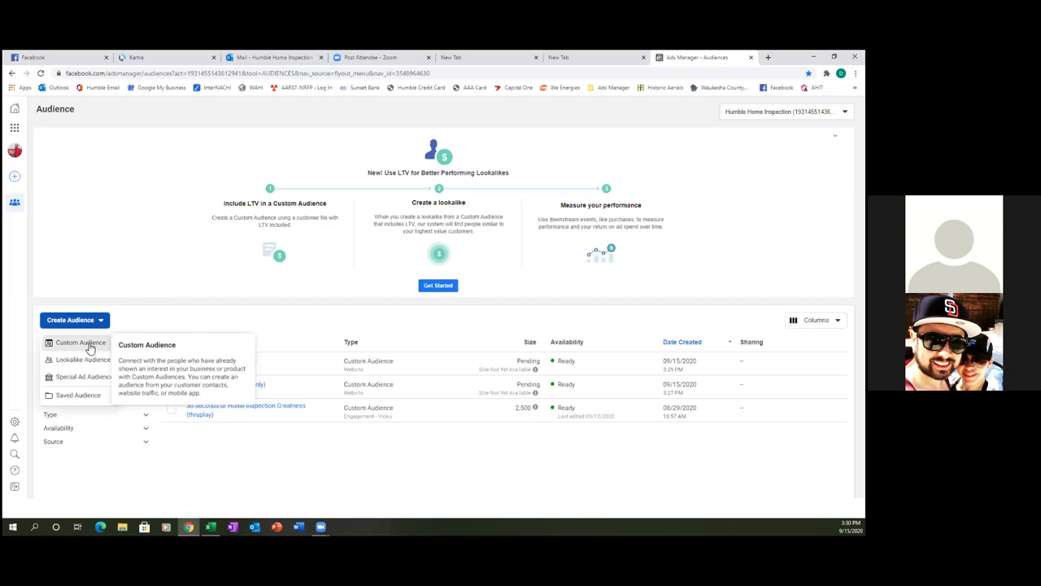
pyautogui.click(90, 348)
pyautogui.doubleClick(280, 197)
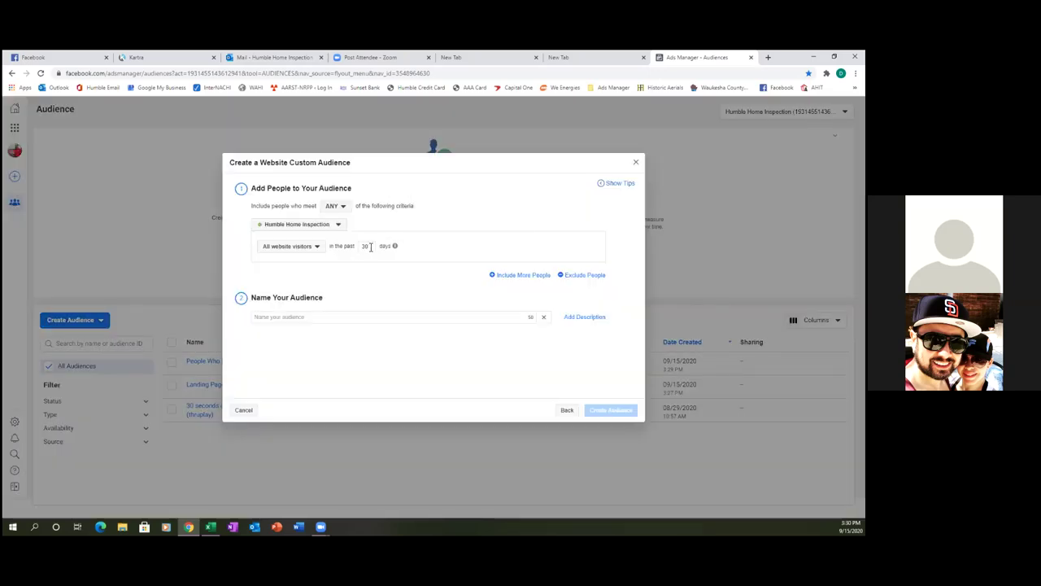
pyautogui.click(370, 246)
pyautogui.press('BackSpace')
pyautogui.press('BackSpace')
pyautogui.write('180')
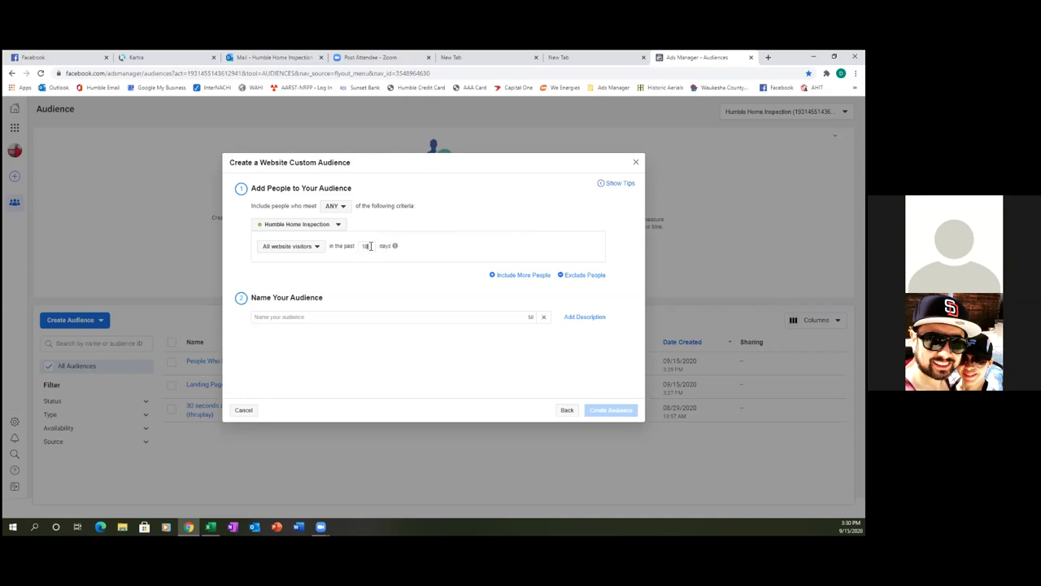
pyautogui.click(314, 249)
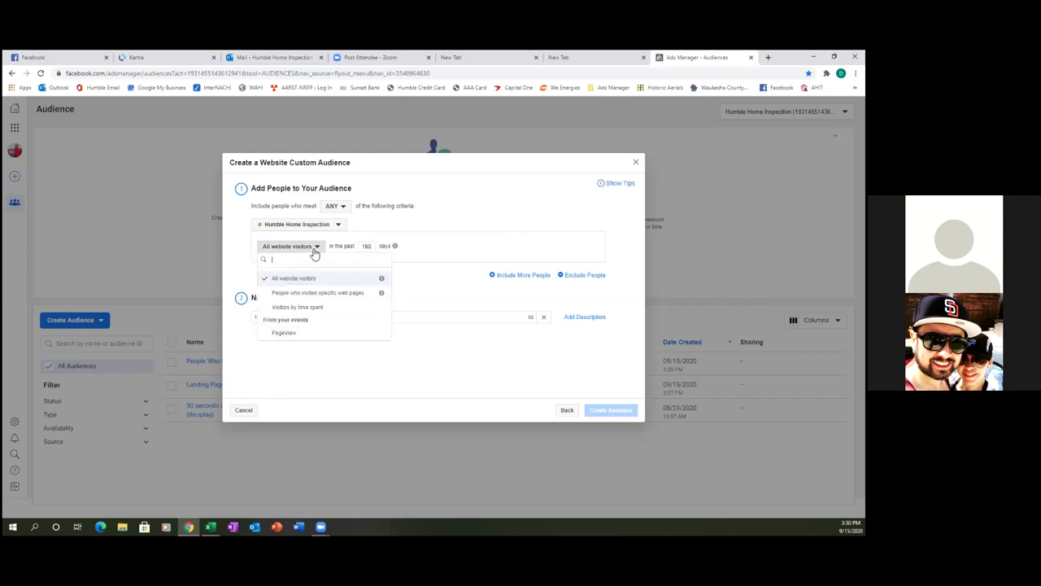
pyautogui.click(301, 293)
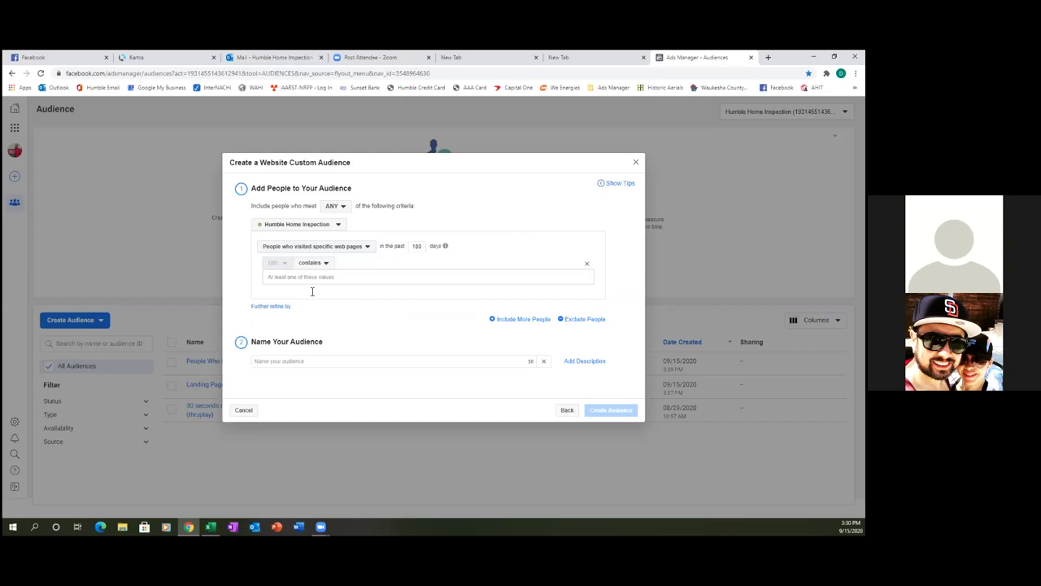
# Step: Switch to Kartra, close the download page's publish dialog, and get the page link for the Thank you for schedueling page
pyautogui.click(182, 64)
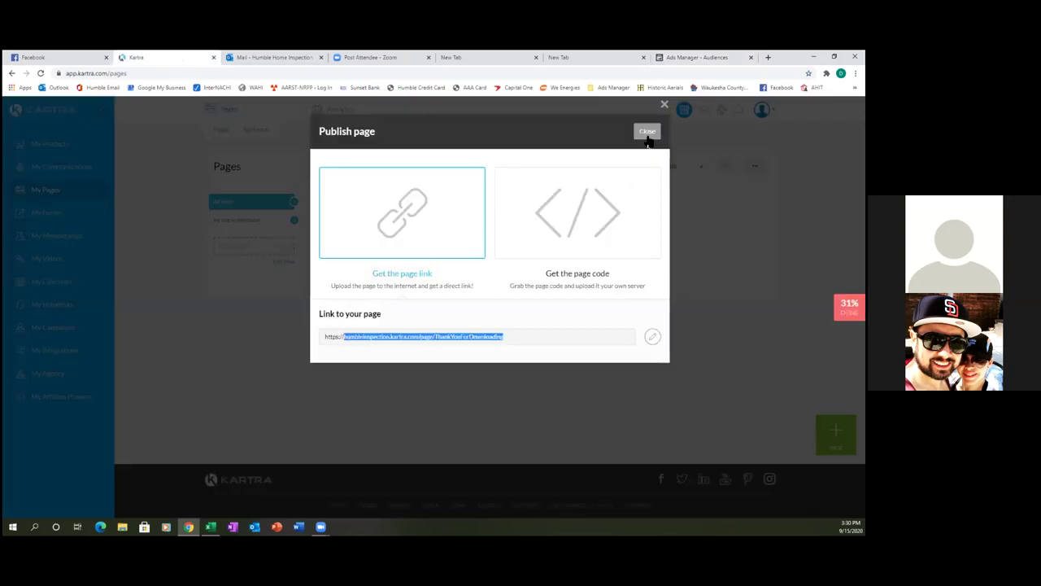
pyautogui.click(647, 130)
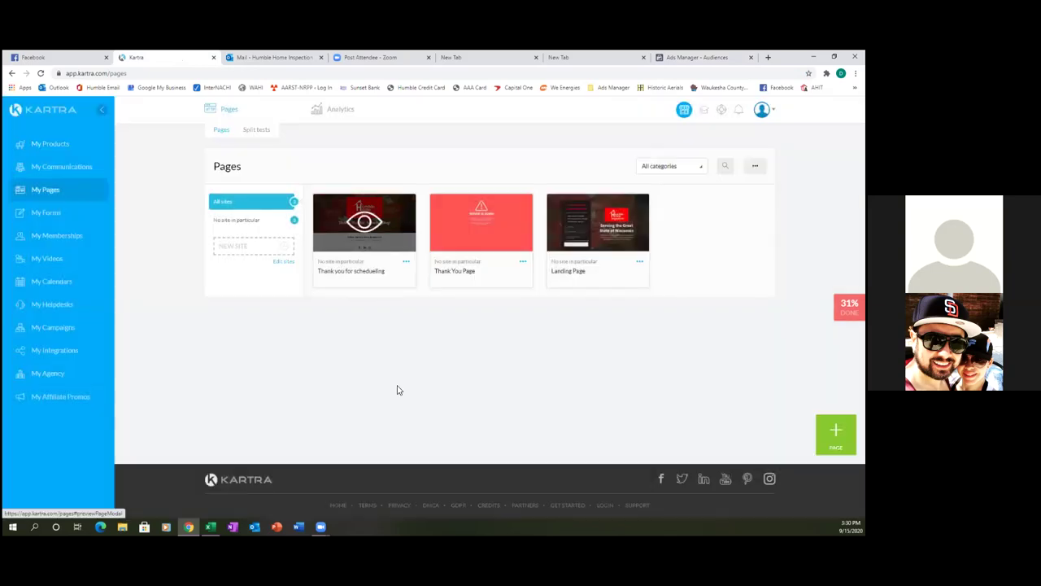
pyautogui.click(406, 262)
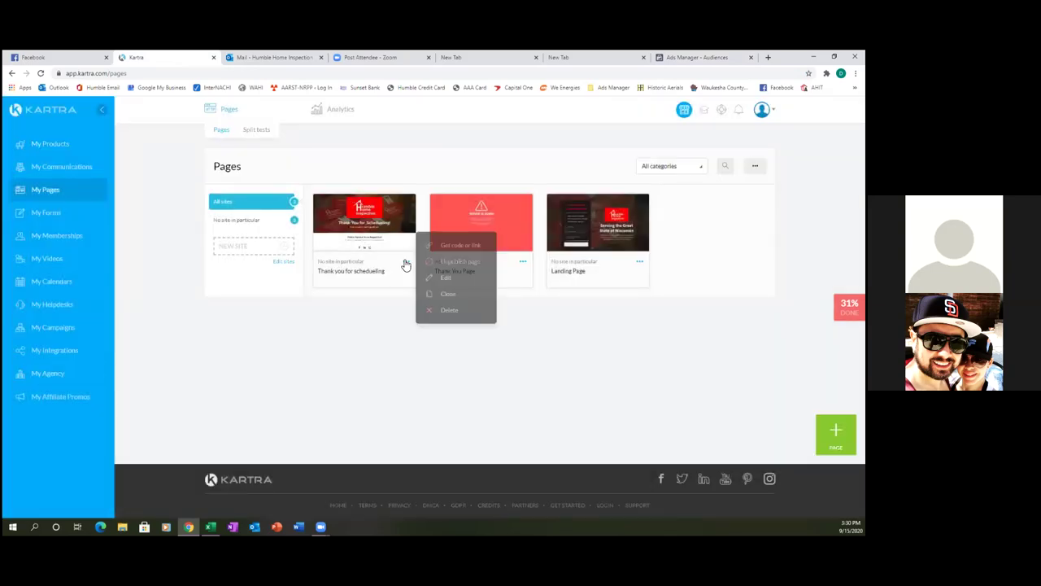
pyautogui.click(445, 244)
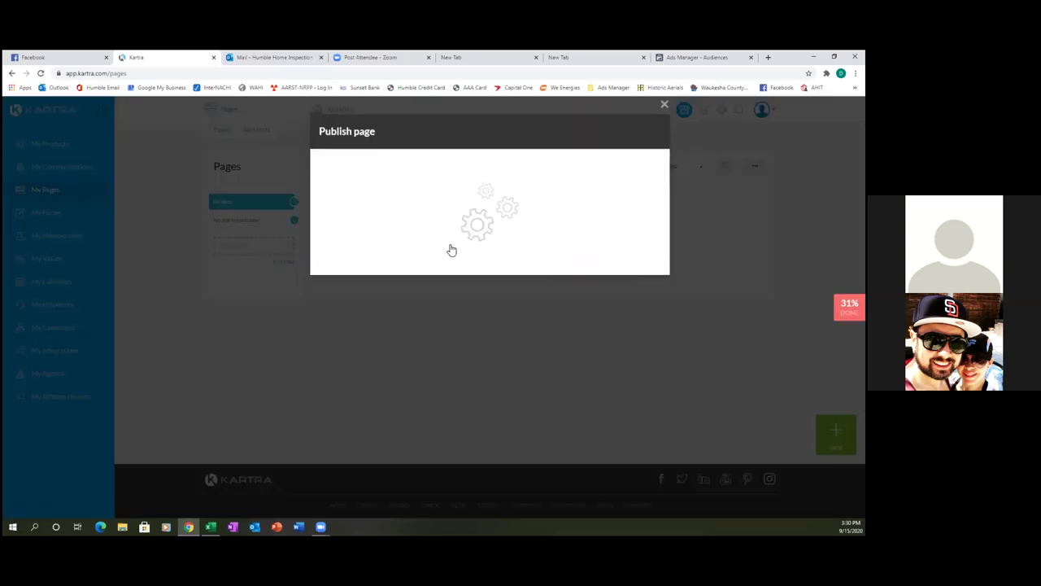
pyautogui.click(410, 231)
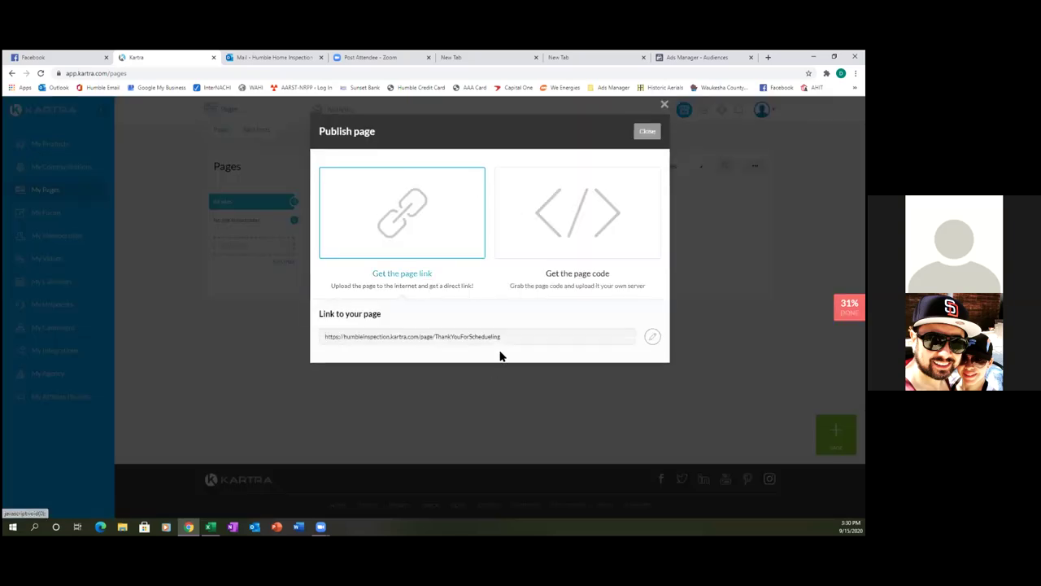
pyautogui.moveTo(493, 340); pyautogui.dragTo(448, 342)
pyautogui.click(561, 342)
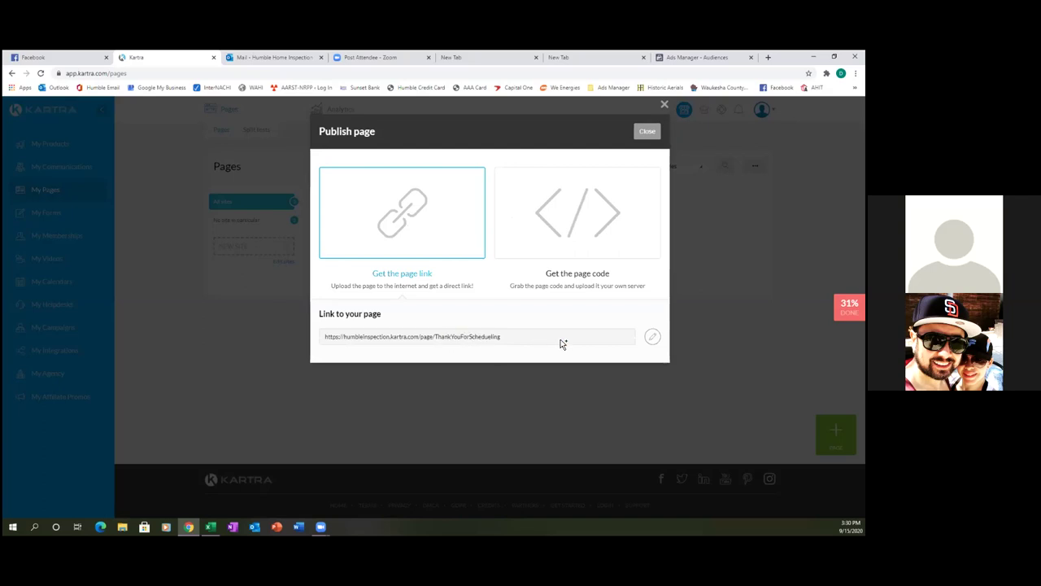
pyautogui.doubleClick(507, 344)
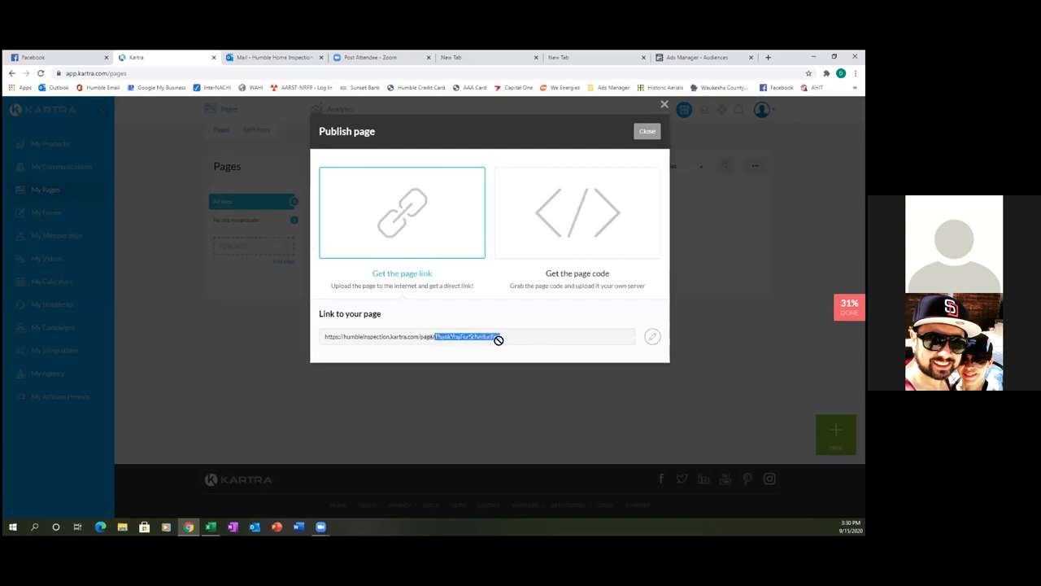
pyautogui.click(504, 341)
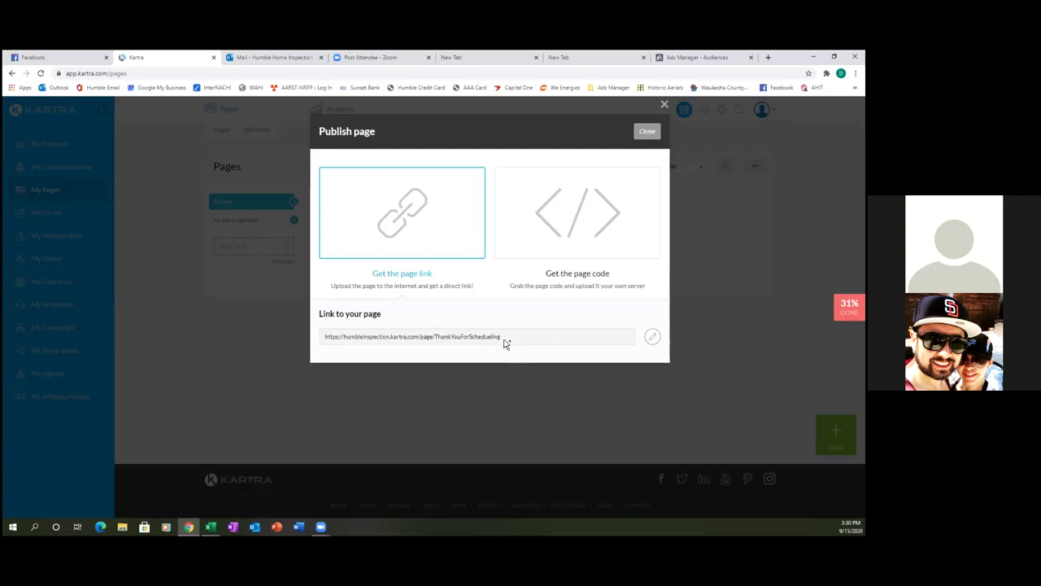
pyautogui.moveTo(505, 344); pyautogui.dragTo(350, 343)
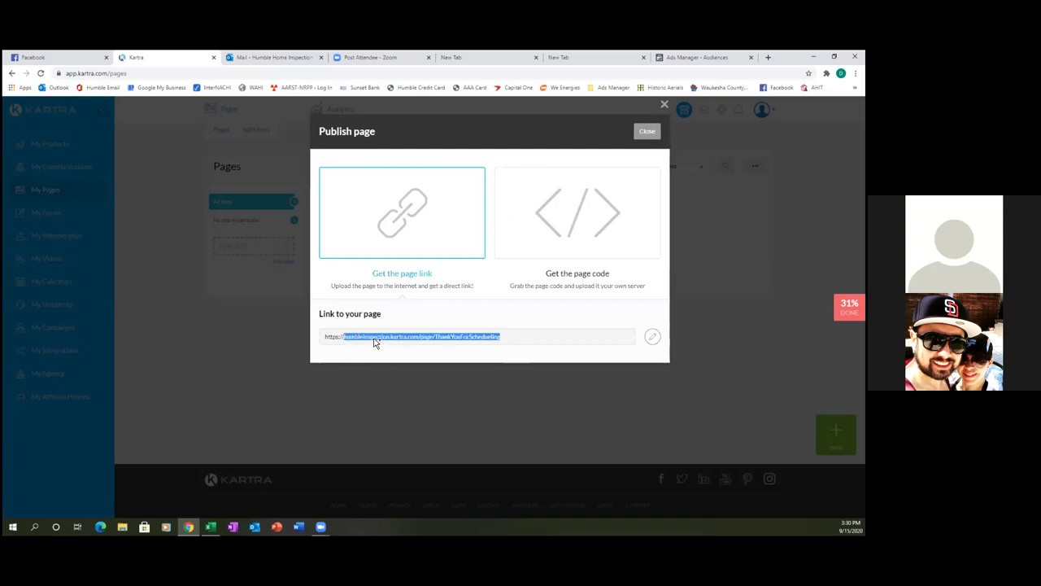
pyautogui.rightClick(374, 342)
pyautogui.click(390, 345)
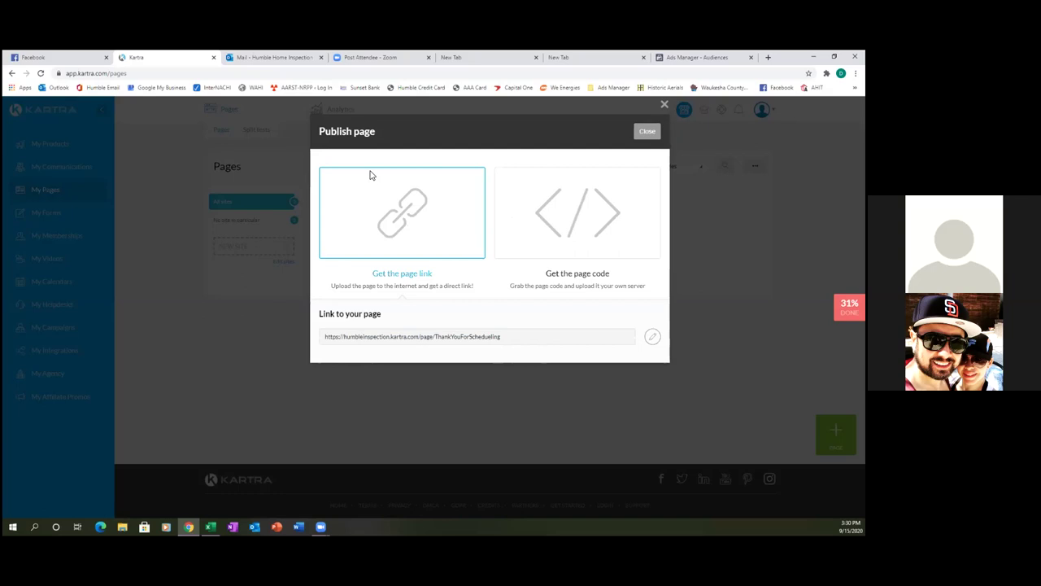
# Step: Back in Ads Manager, set the audience's URL contains condition to humbleinspection.kartra.com/page/ThankYouForSchedueling
pyautogui.click(695, 57)
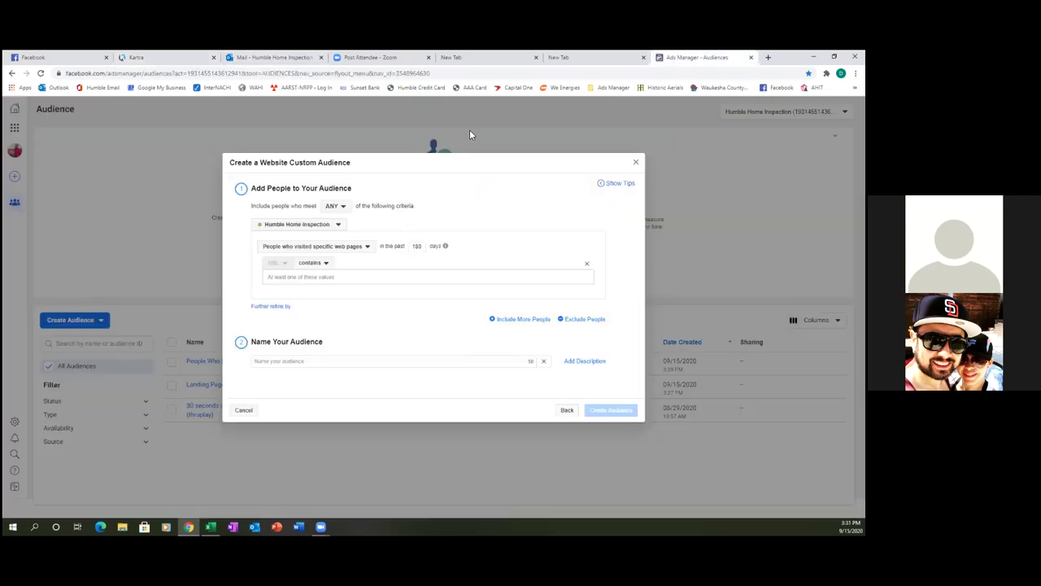
pyautogui.rightClick(281, 277)
pyautogui.click(315, 346)
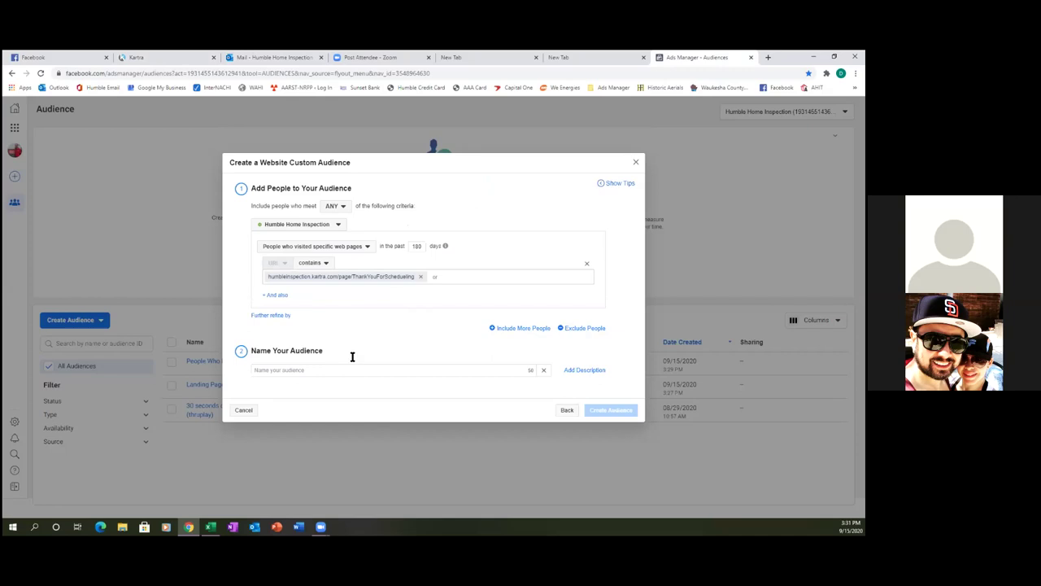
# Step: Name the audience People Who Scheduled, create it, and finish the creation dialog
pyautogui.click(294, 372)
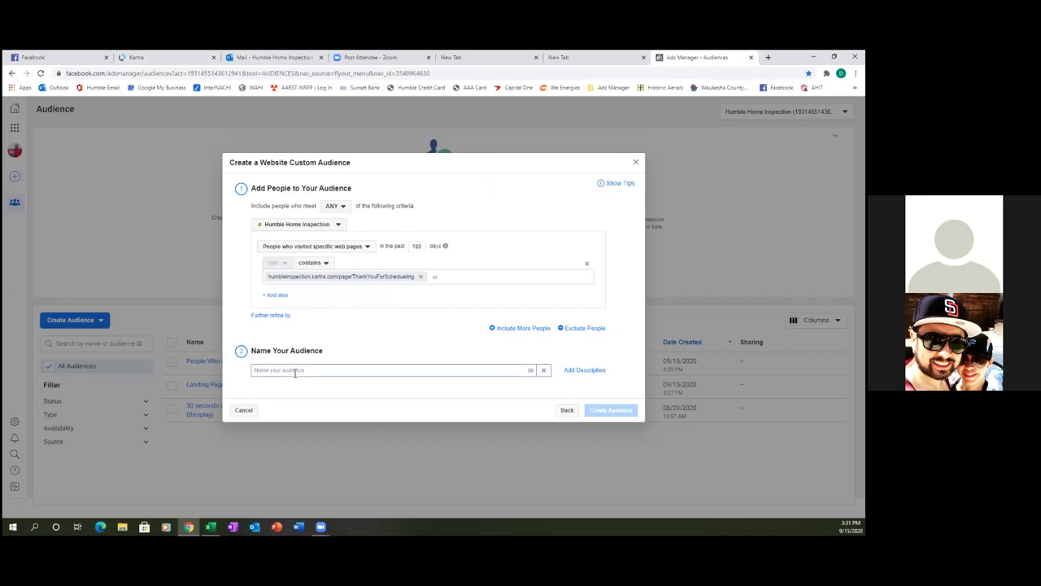
pyautogui.write('P')
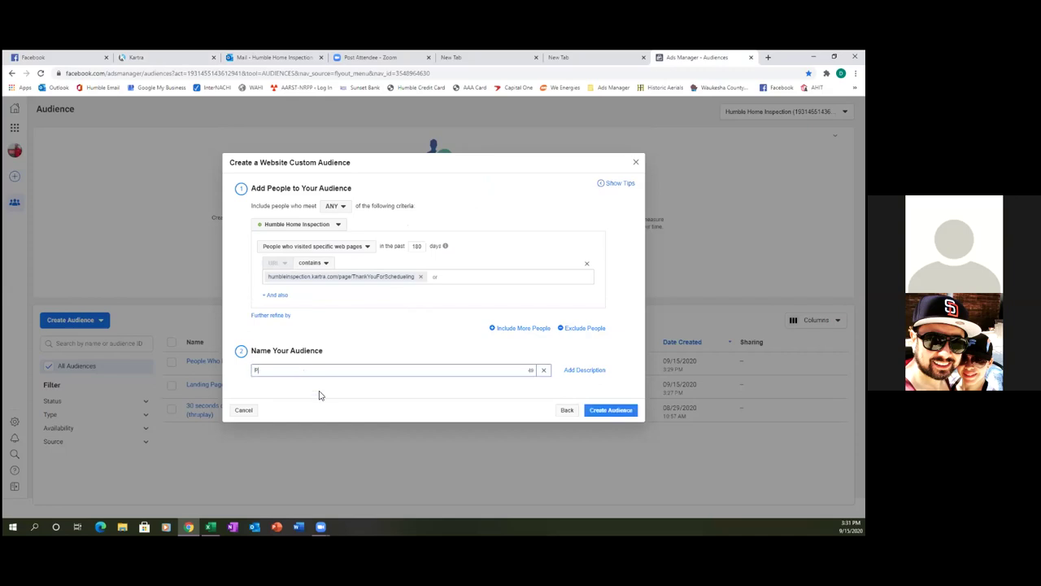
pyautogui.write('eople Who Scheduled')
pyautogui.press('BackSpace')
pyautogui.press('BackSpace')
pyautogui.press('BackSpace')
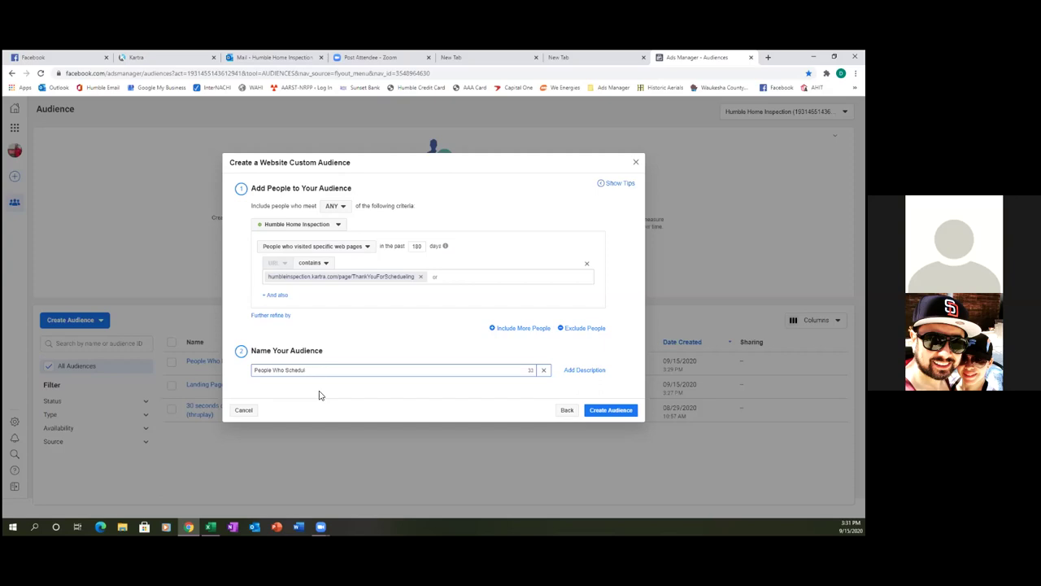
pyautogui.write('led')
pyautogui.press('BackSpace')
pyautogui.press('BackSpace')
pyautogui.press('BackSpace')
pyautogui.write('led')
pyautogui.click(600, 411)
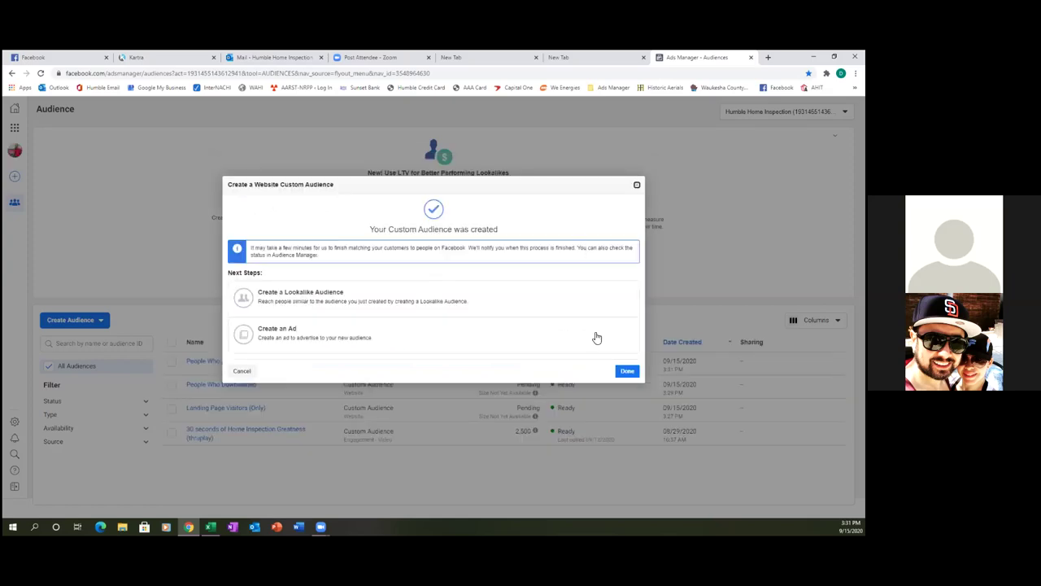
pyautogui.click(625, 371)
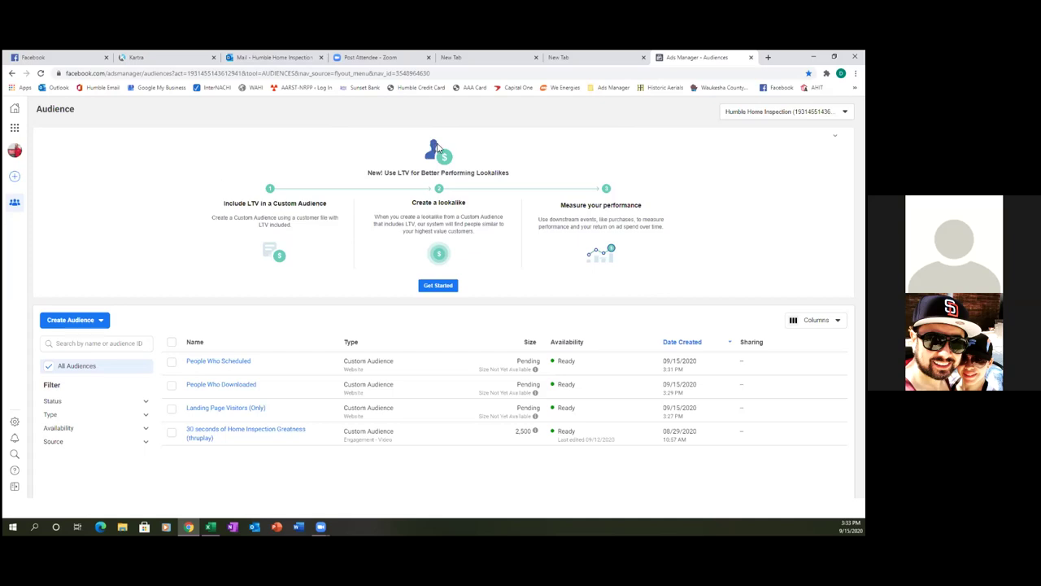
# Step: Open the list of business tools and shortcuts from the Audiences page
pyautogui.click(13, 131)
pyautogui.click(14, 130)
pyautogui.moveTo(14, 176)
pyautogui.click(13, 132)
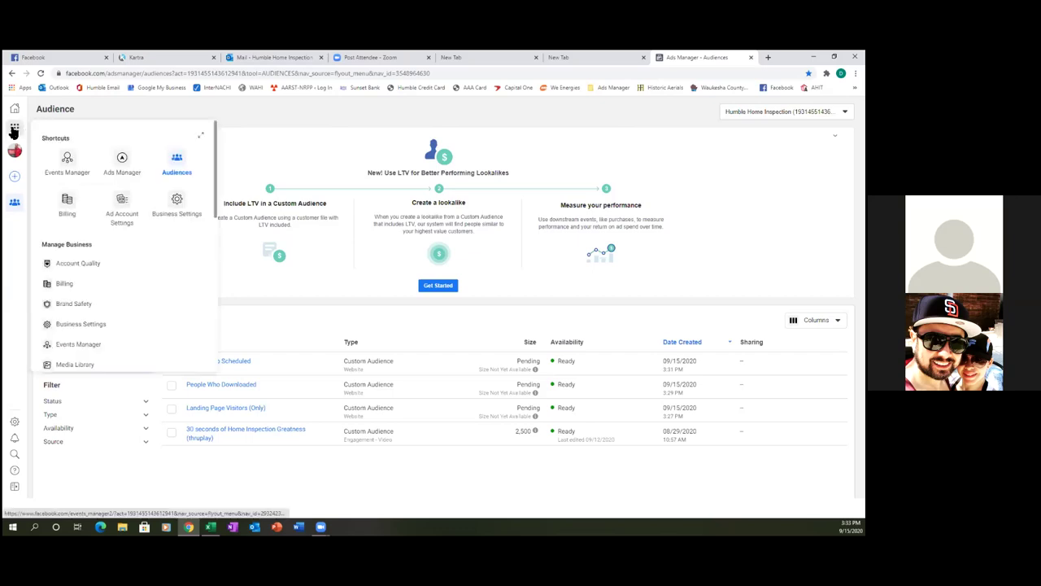